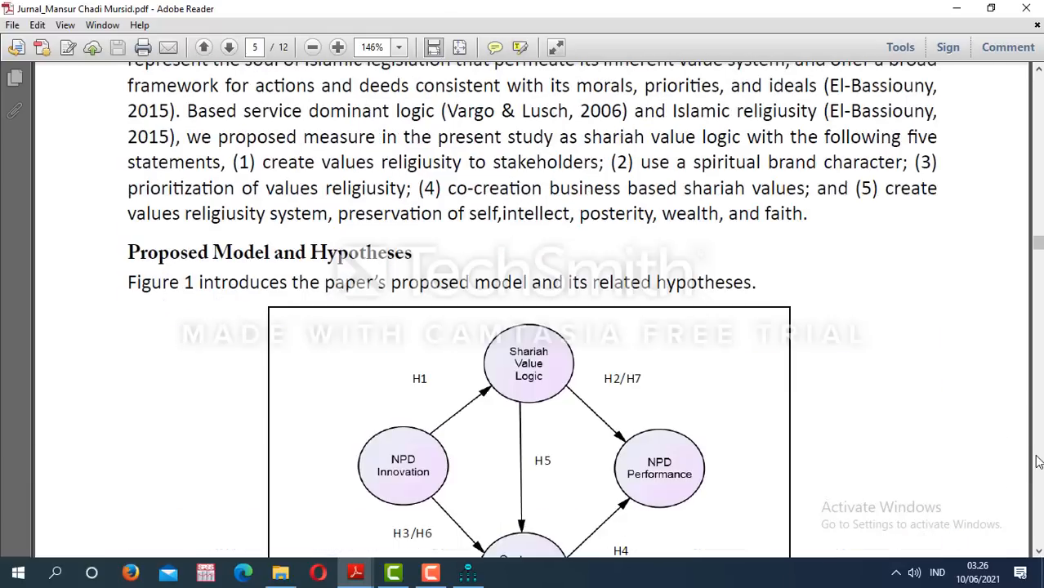
# Review the Figure 1 proposed research model in the journal paper and switch to the Amos project
pyautogui.click(1037, 552)
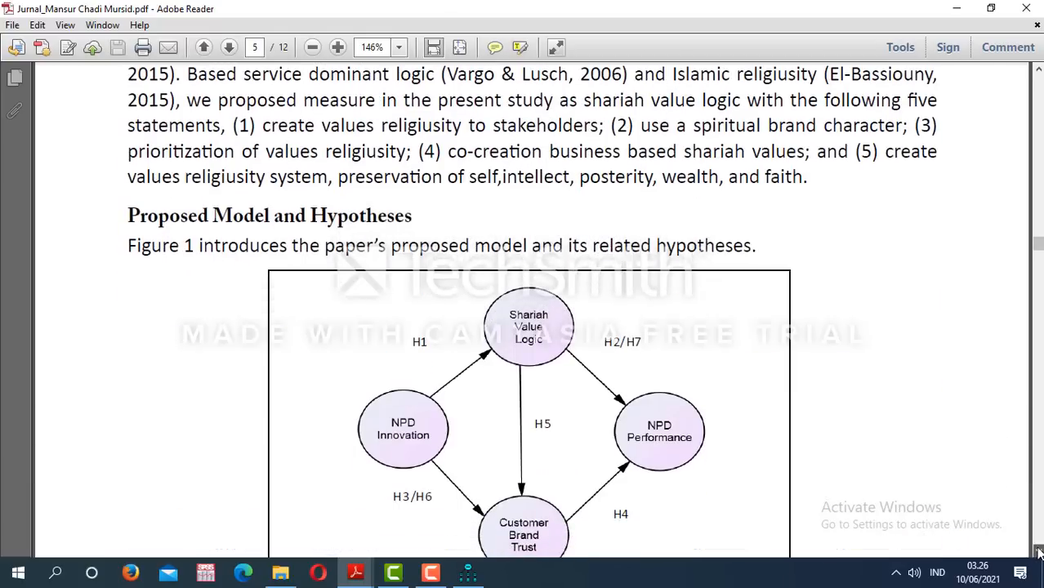
pyautogui.moveTo(1037, 552); pyautogui.dragTo(1038, 552)
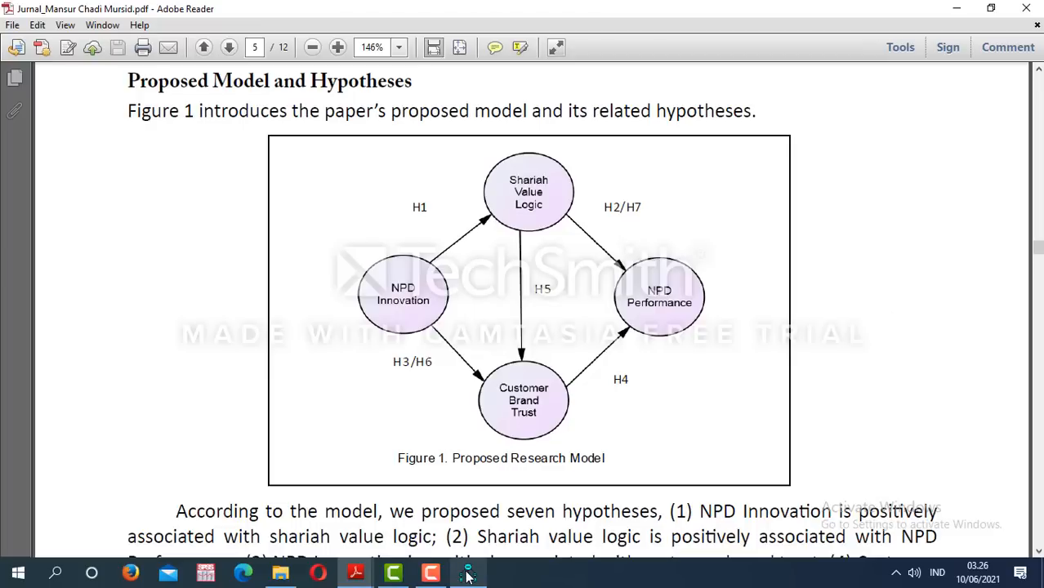
pyautogui.moveTo(468, 574)
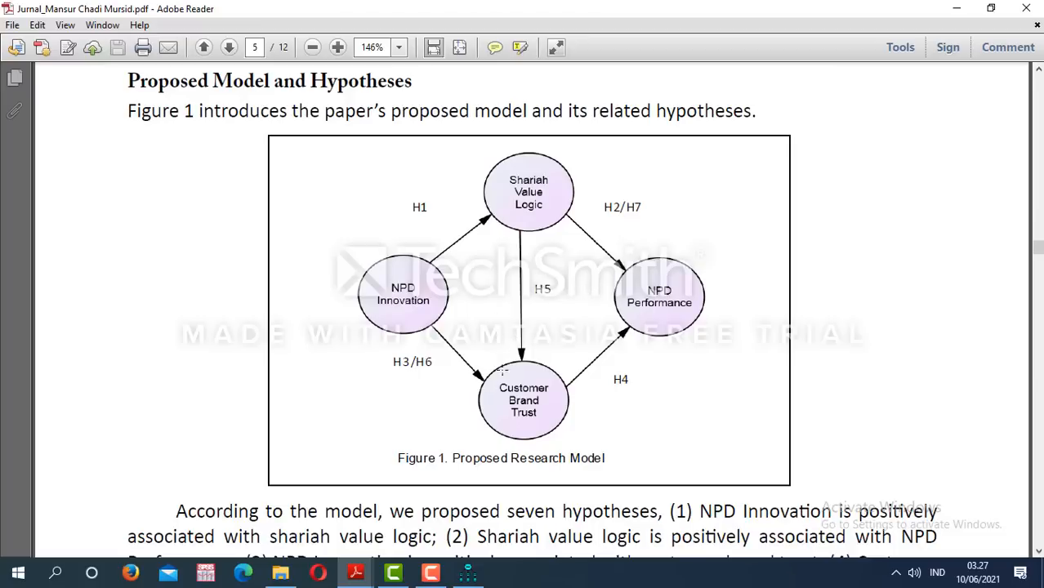
pyautogui.click(473, 575)
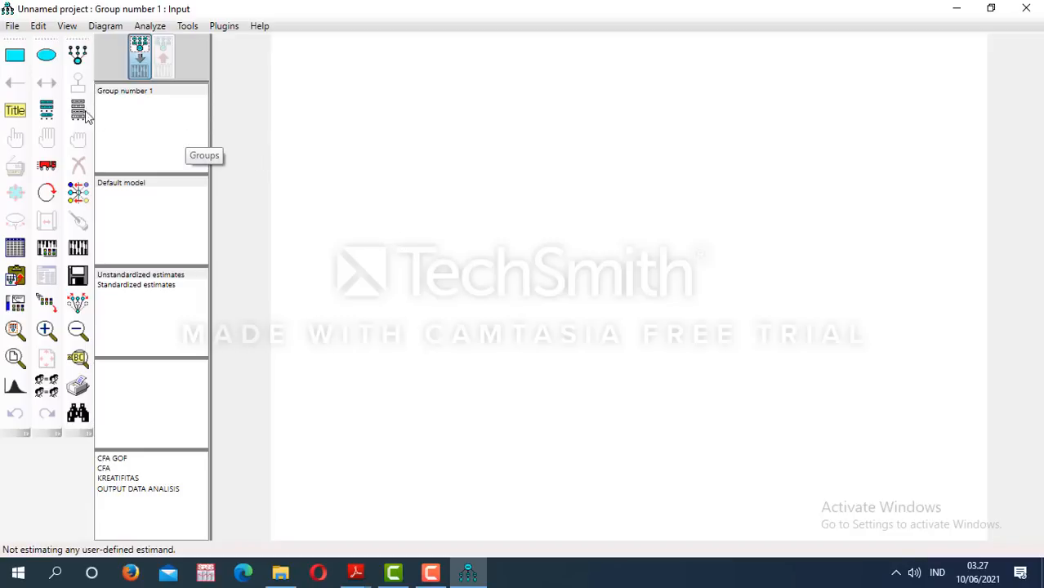
pyautogui.click(45, 61)
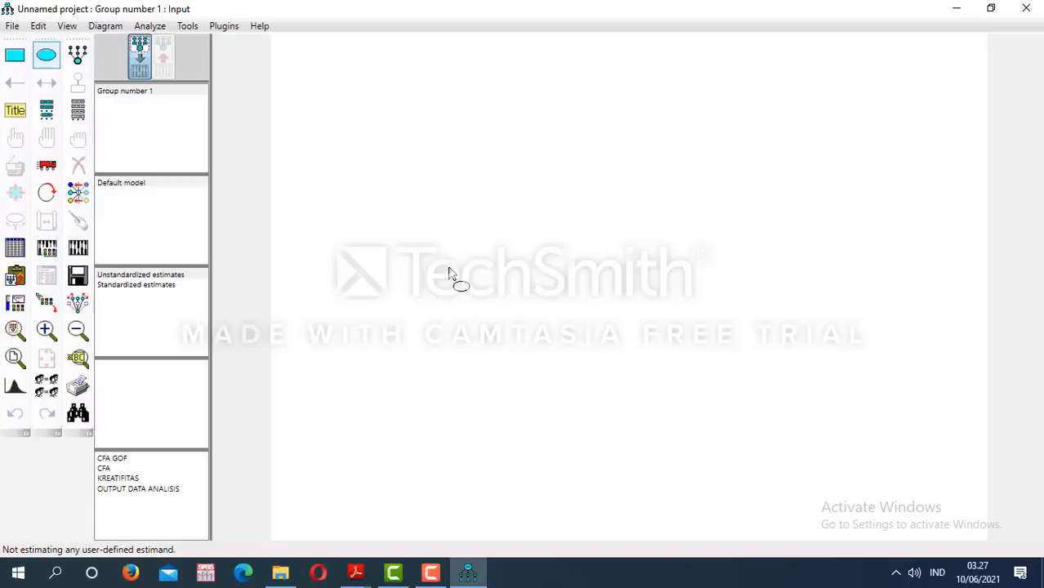
pyautogui.moveTo(433, 252); pyautogui.dragTo(487, 201)
pyautogui.moveTo(447, 268); pyautogui.dragTo(455, 227)
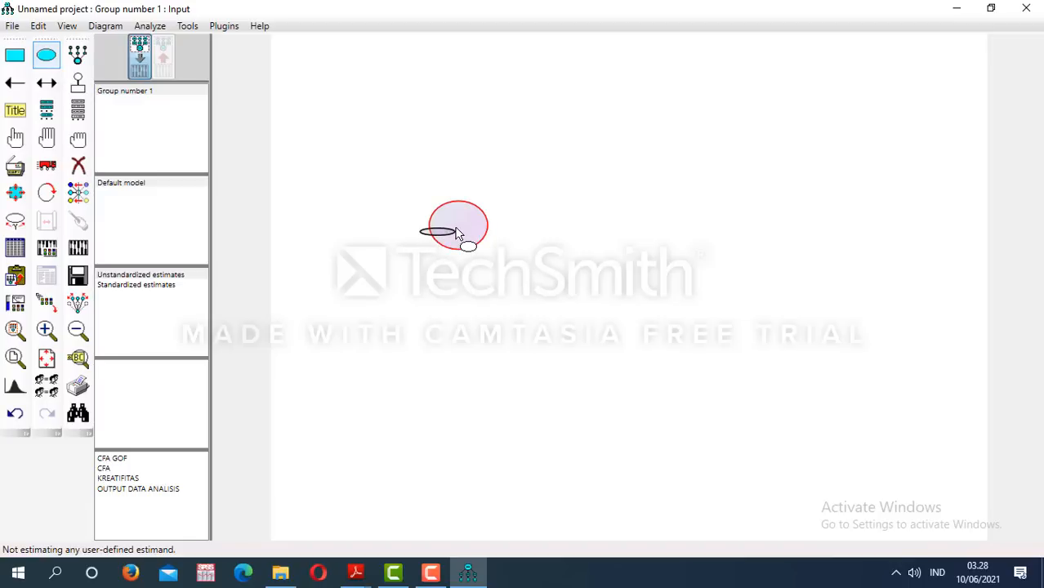
pyautogui.click(378, 259)
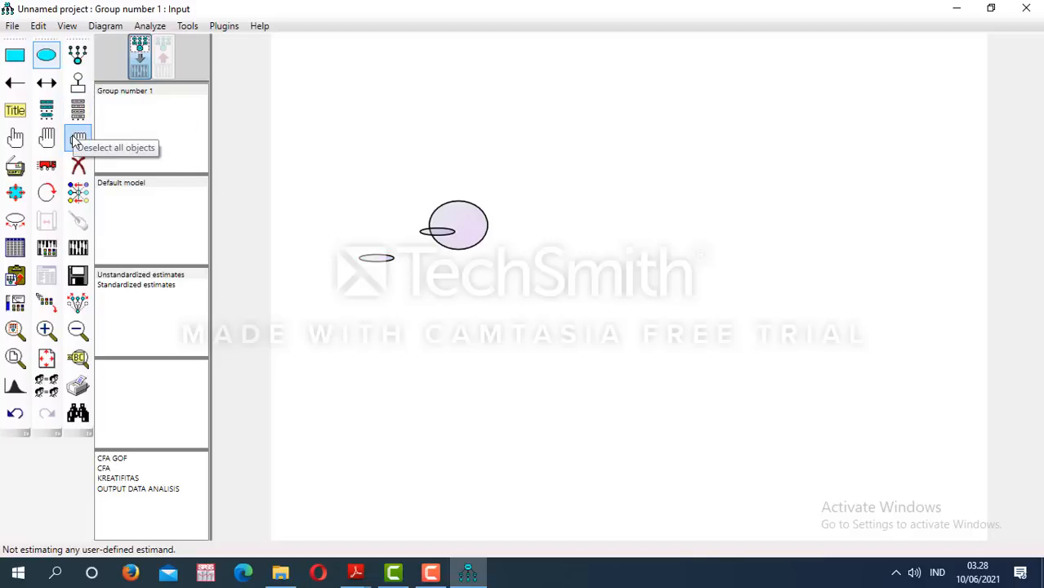
pyautogui.click(78, 167)
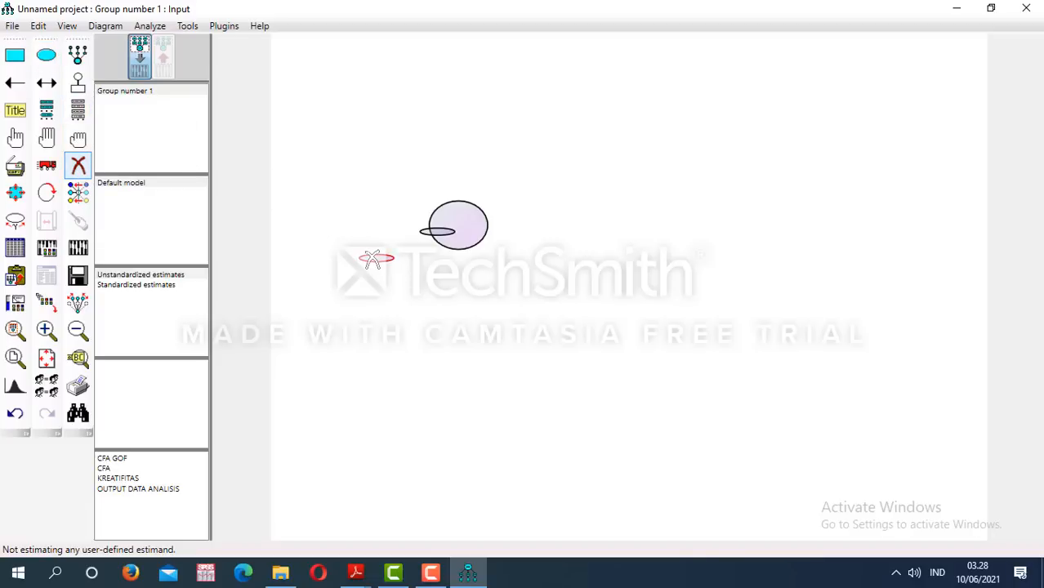
pyautogui.click(374, 259)
pyautogui.click(437, 231)
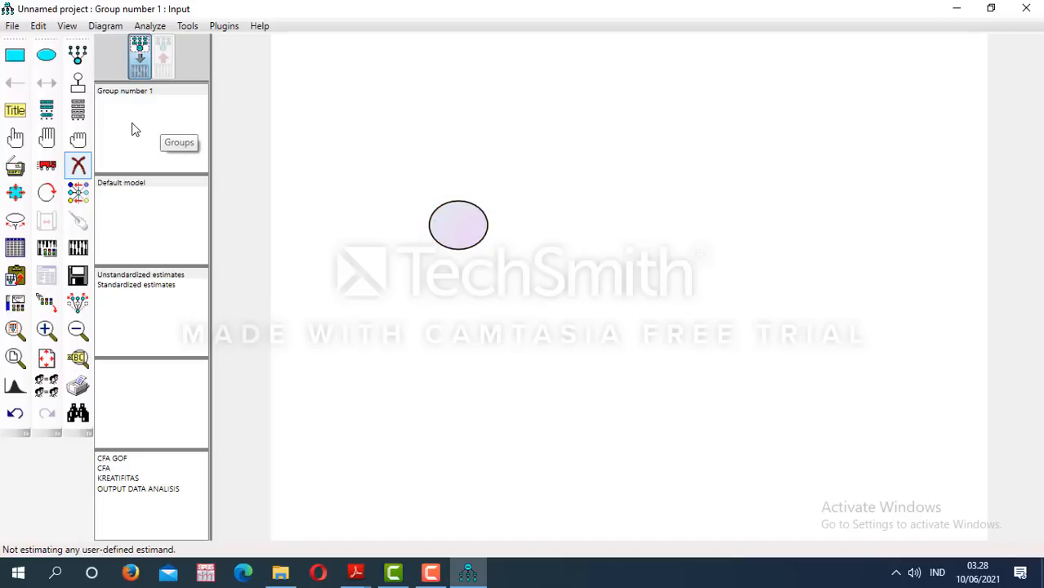
pyautogui.click(458, 226)
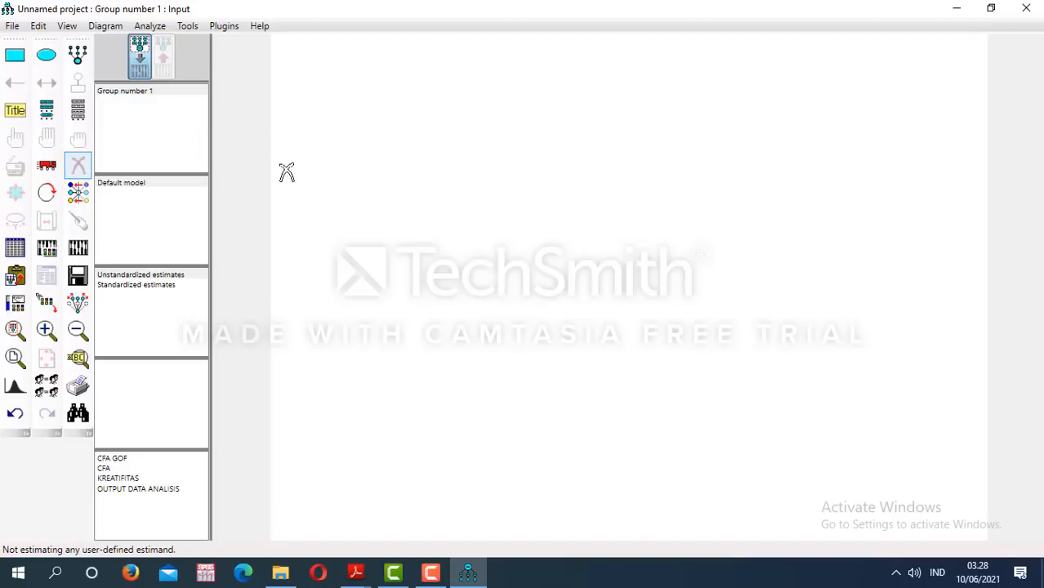
# Draw a latent variable ellipse and duplicate it three times to form a diamond with left, upper, right and lower ellipses
pyautogui.click(46, 55)
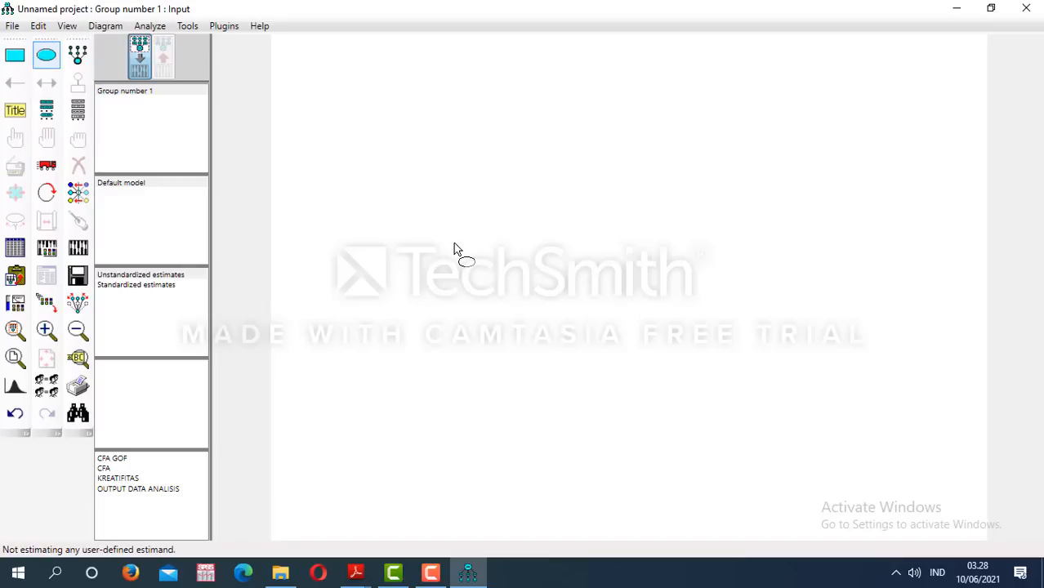
pyautogui.moveTo(439, 261); pyautogui.dragTo(511, 324)
pyautogui.moveTo(511, 325); pyautogui.dragTo(511, 325)
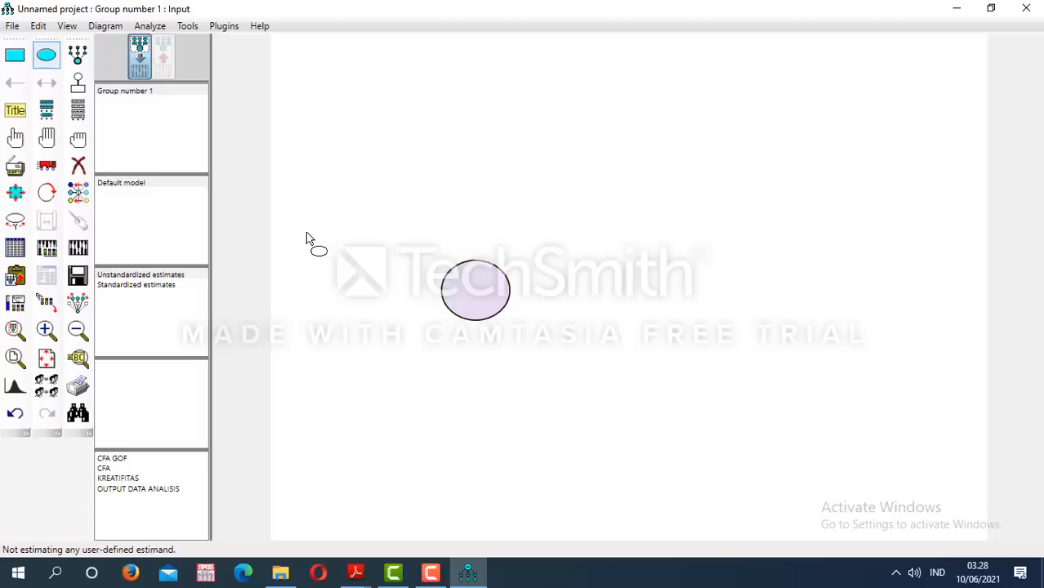
pyautogui.click(15, 170)
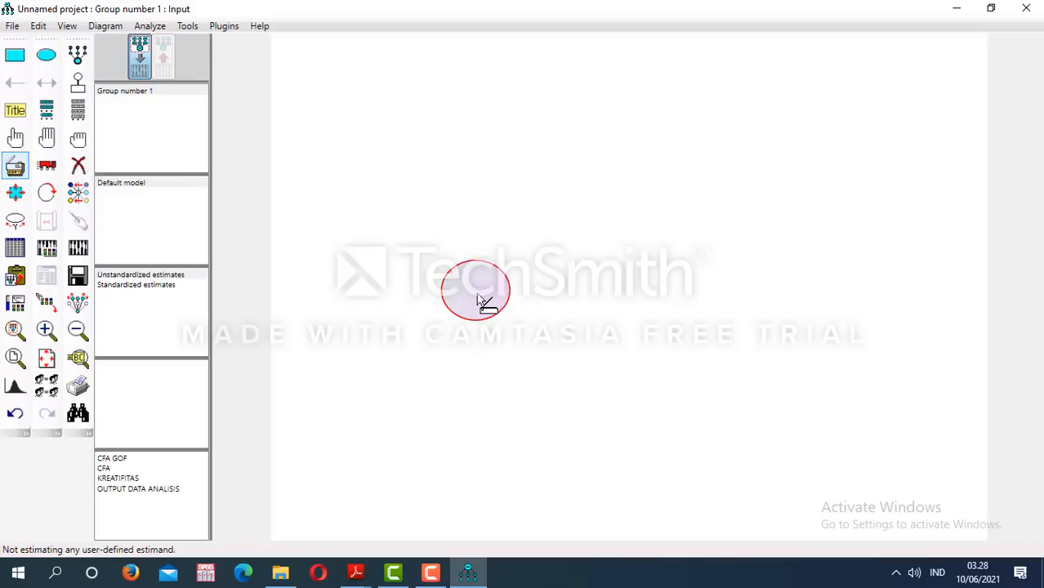
pyautogui.moveTo(481, 299); pyautogui.dragTo(767, 299)
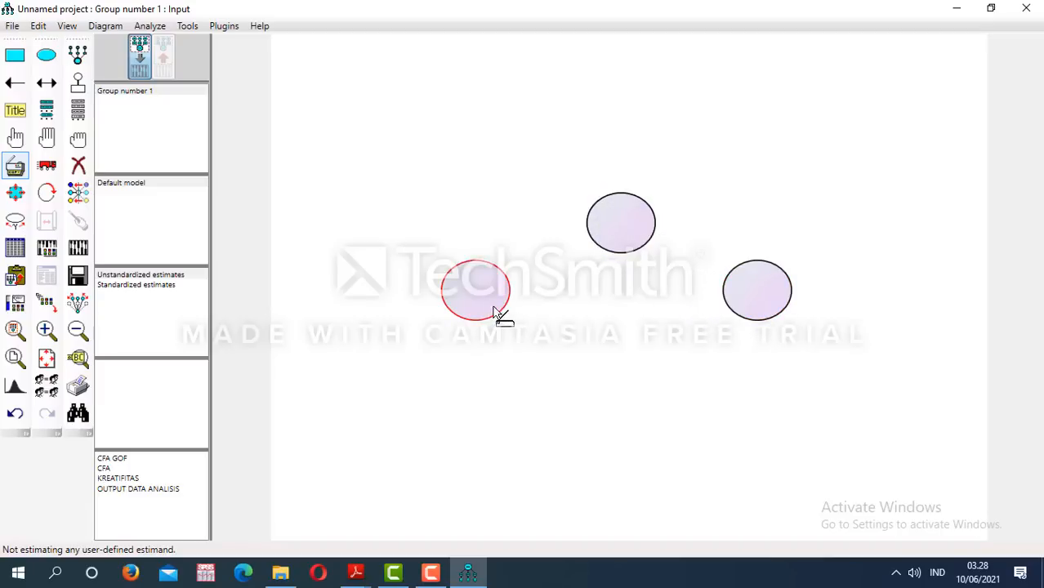
pyautogui.moveTo(495, 309); pyautogui.dragTo(630, 381)
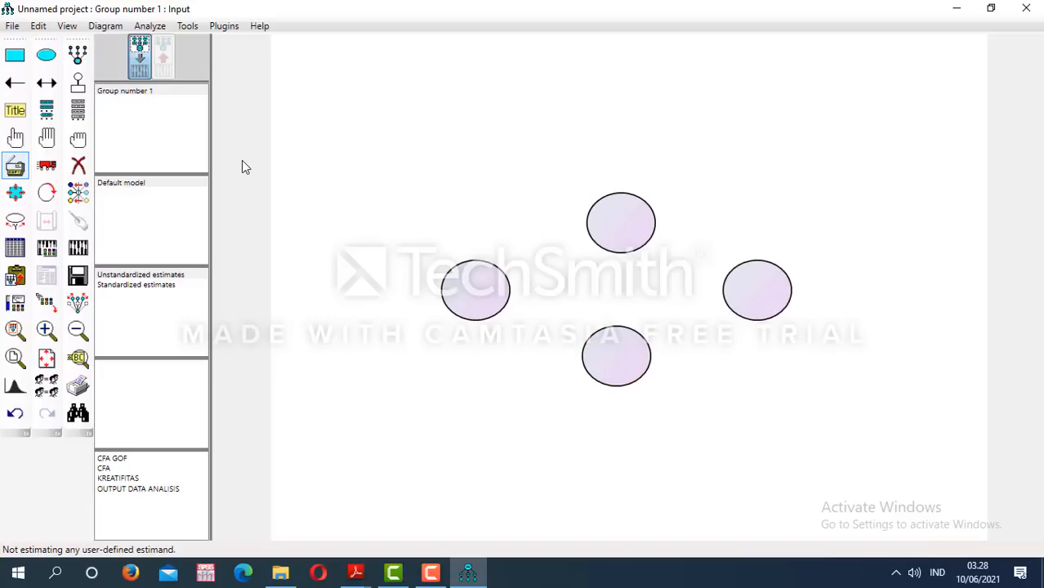
# Draw causal paths from left to upper and lower ellipses, upper to right and lower, and lower to right
pyautogui.click(16, 84)
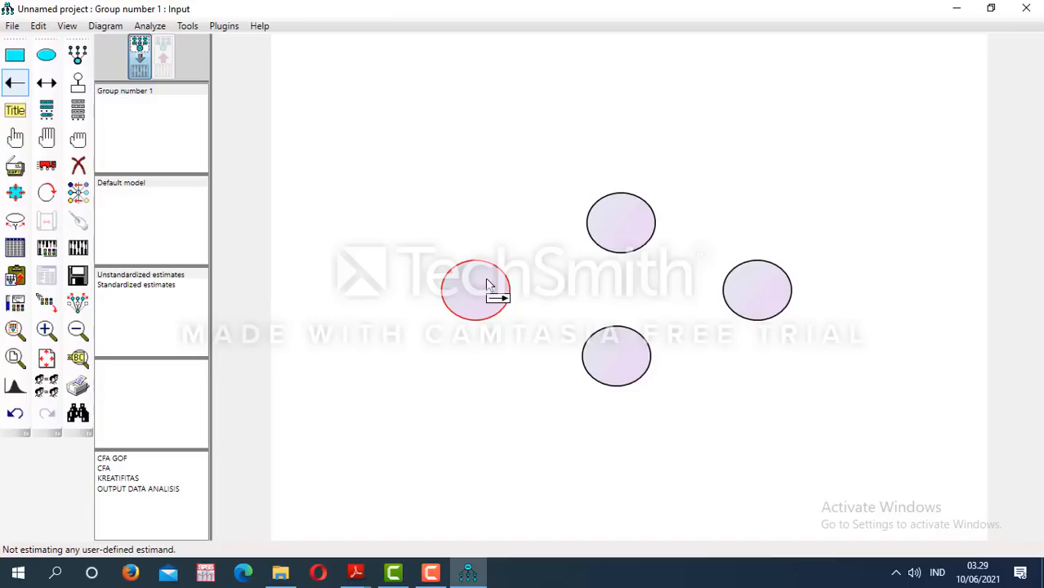
pyautogui.moveTo(487, 280); pyautogui.dragTo(593, 232)
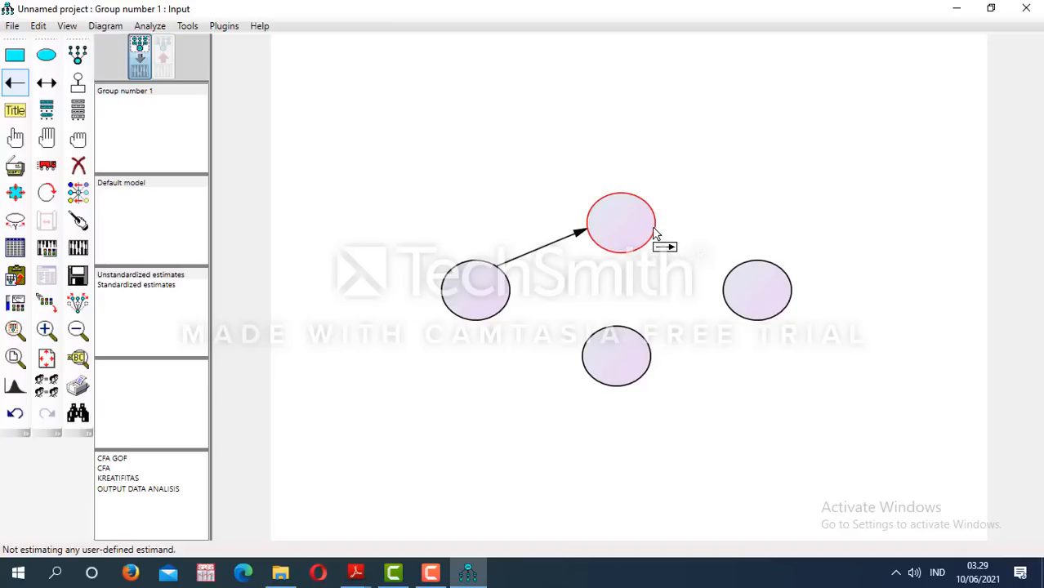
pyautogui.moveTo(654, 232); pyautogui.dragTo(739, 282)
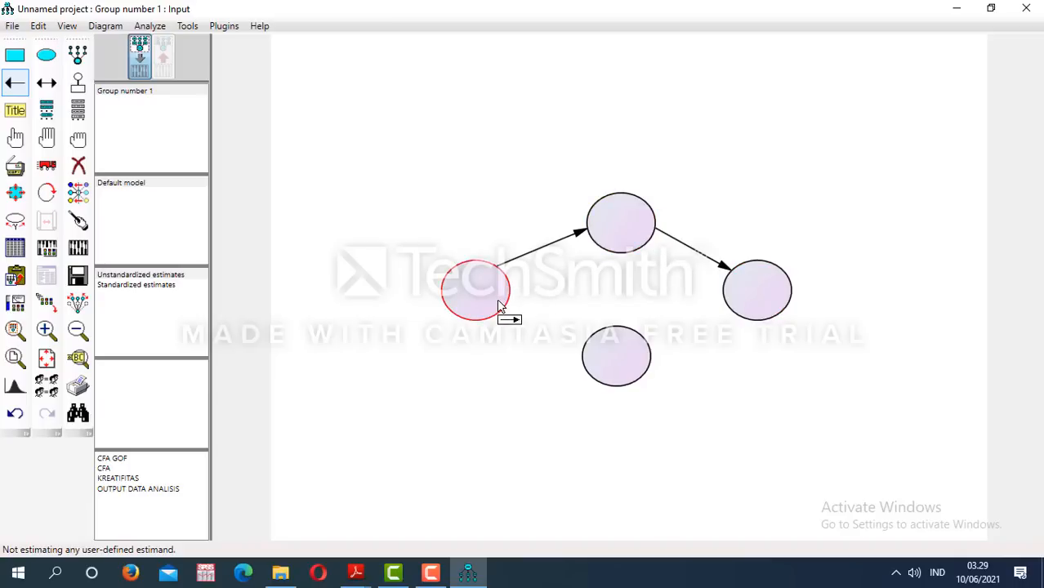
pyautogui.moveTo(500, 304); pyautogui.dragTo(605, 358)
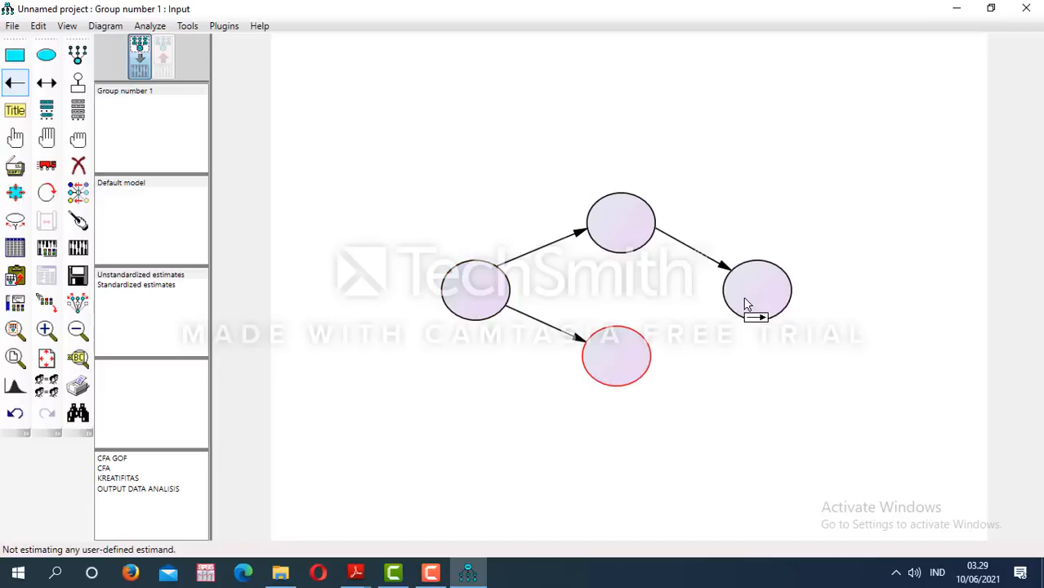
pyautogui.moveTo(744, 299); pyautogui.dragTo(744, 299)
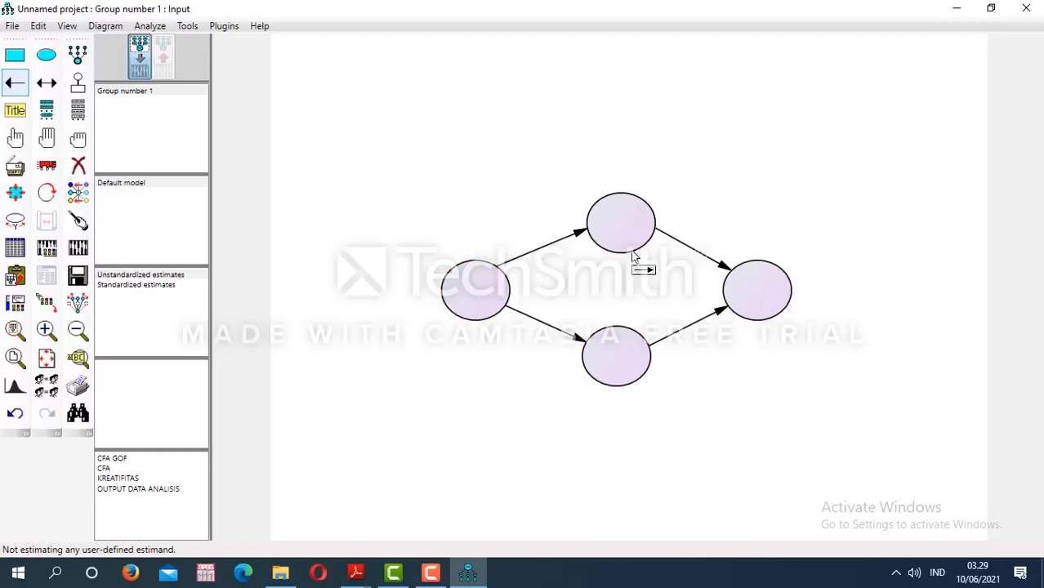
pyautogui.moveTo(620, 251); pyautogui.dragTo(620, 334)
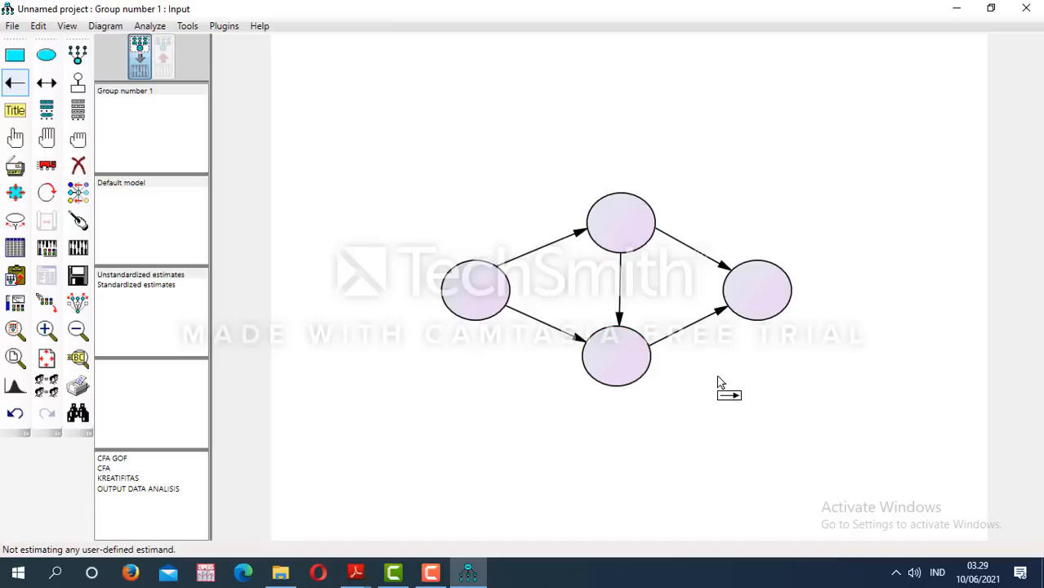
# Add five indicators with error terms to the upper latent variable
pyautogui.click(78, 85)
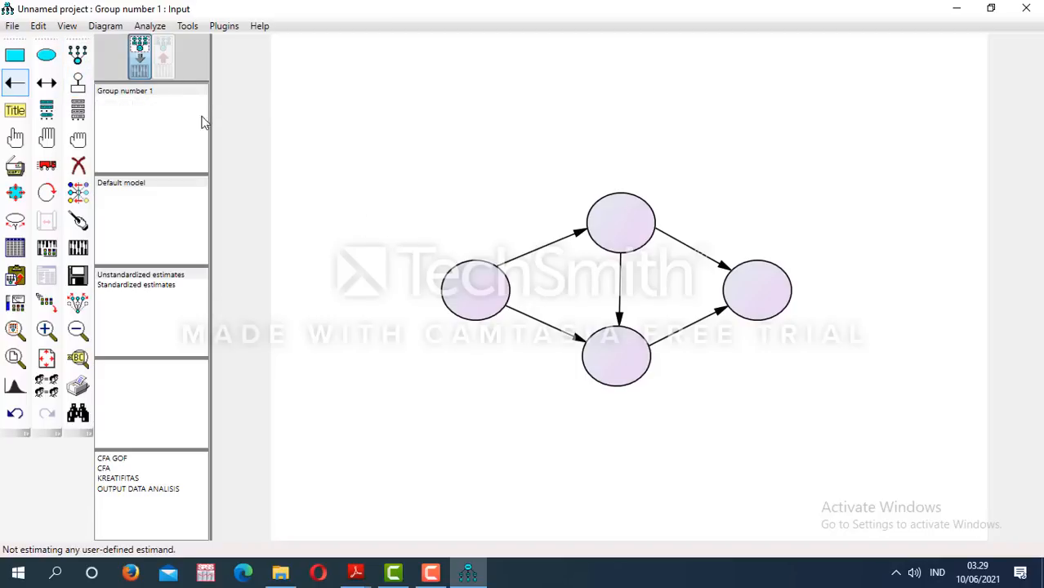
pyautogui.click(78, 55)
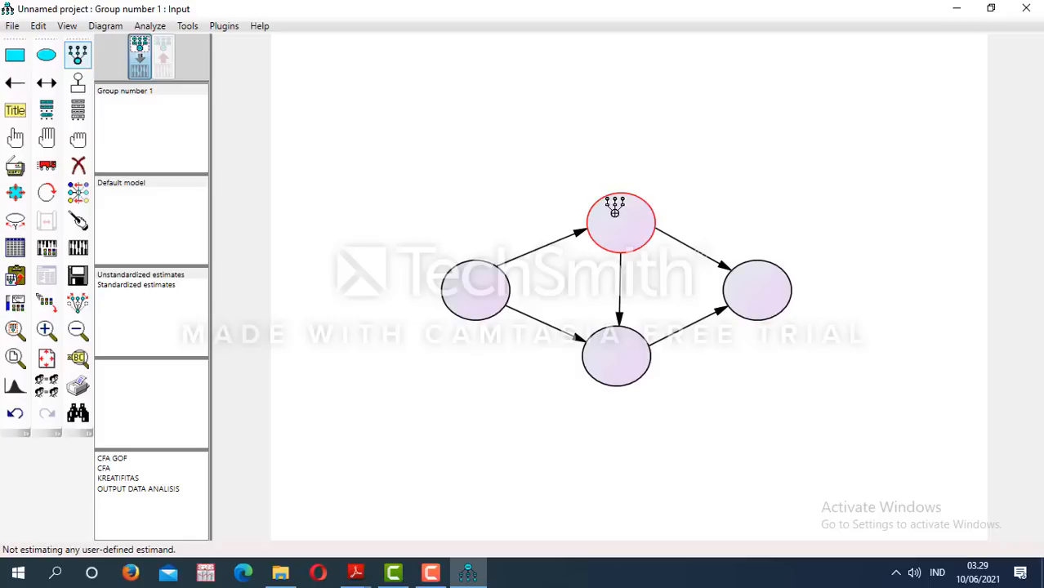
pyautogui.click(614, 211)
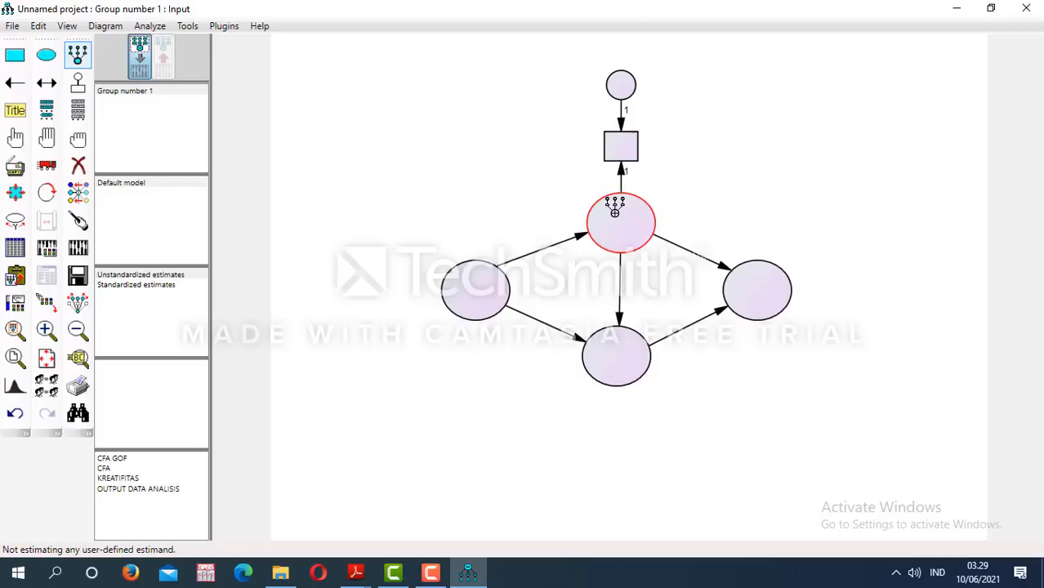
pyautogui.click(614, 211)
pyautogui.click(614, 212)
pyautogui.click(614, 211)
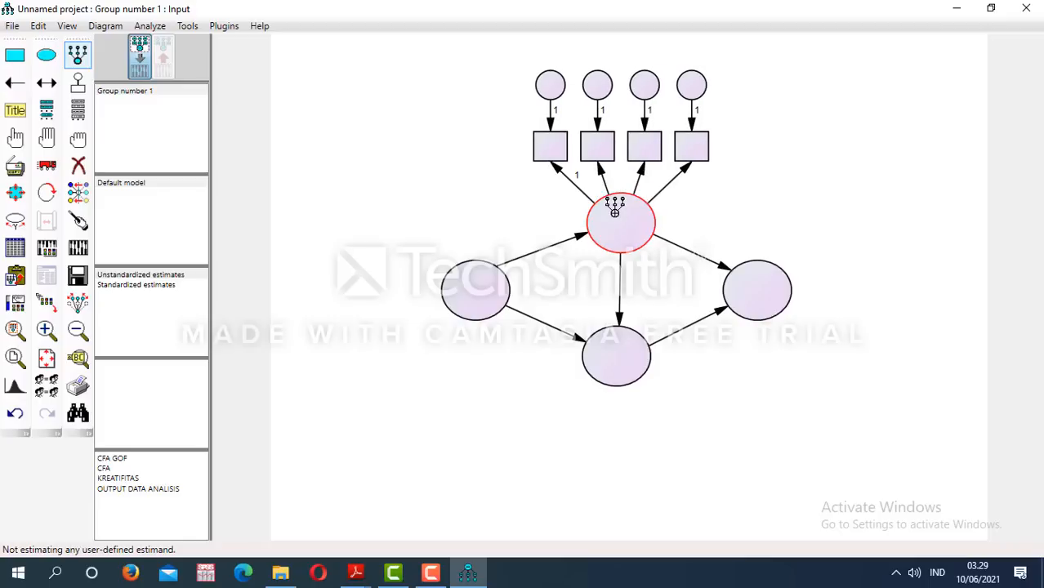
pyautogui.click(614, 211)
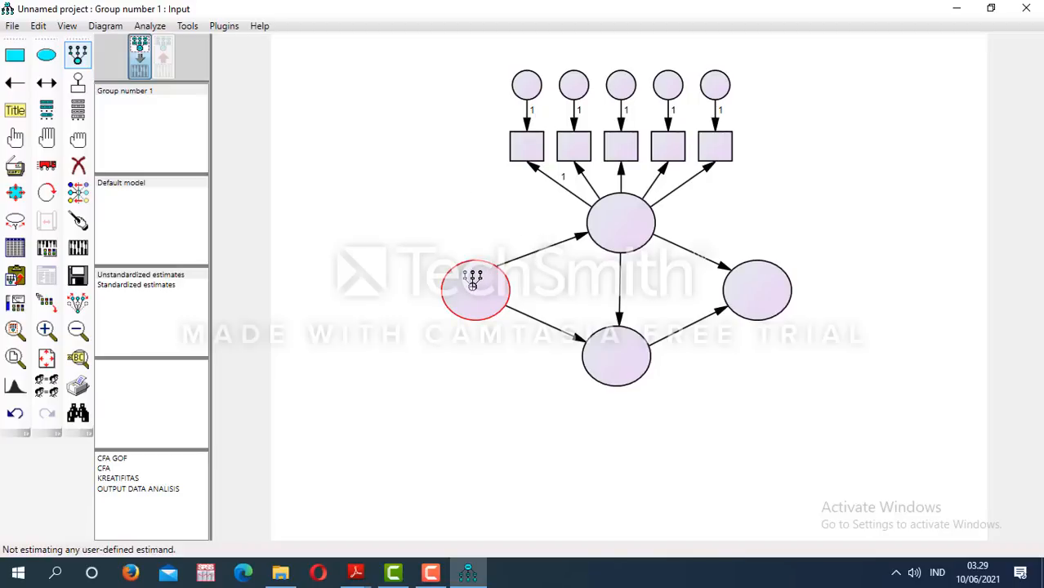
# Add six indicators with error terms to the left latent variable
pyautogui.click(472, 282)
pyautogui.click(473, 282)
pyautogui.click(473, 282)
pyautogui.click(472, 281)
pyautogui.click(473, 282)
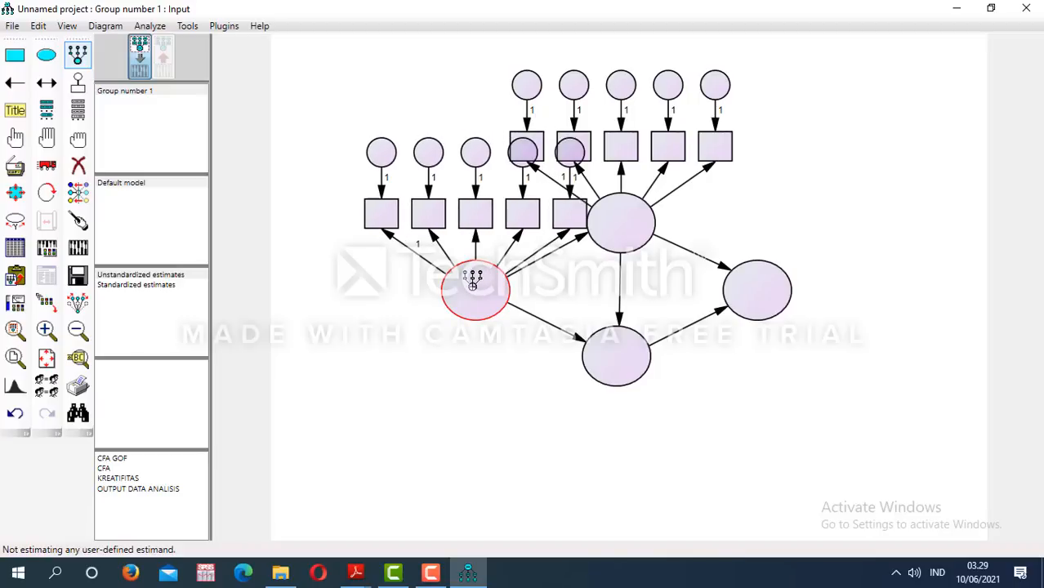
pyautogui.click(473, 282)
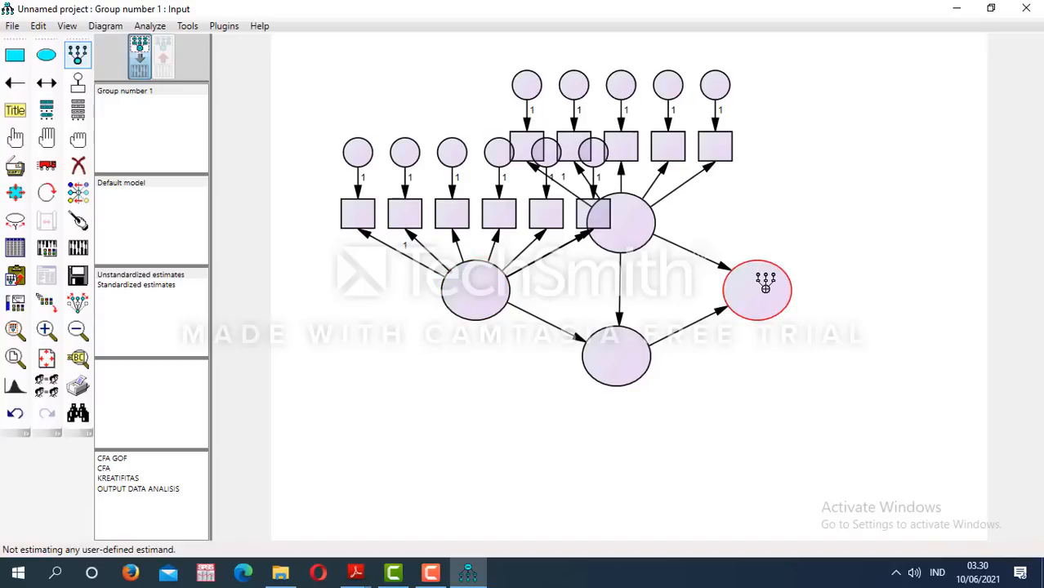
# Add five indicators with error terms to the right latent variable
pyautogui.click(765, 285)
pyautogui.click(765, 284)
pyautogui.click(765, 284)
pyautogui.click(765, 284)
pyautogui.click(766, 284)
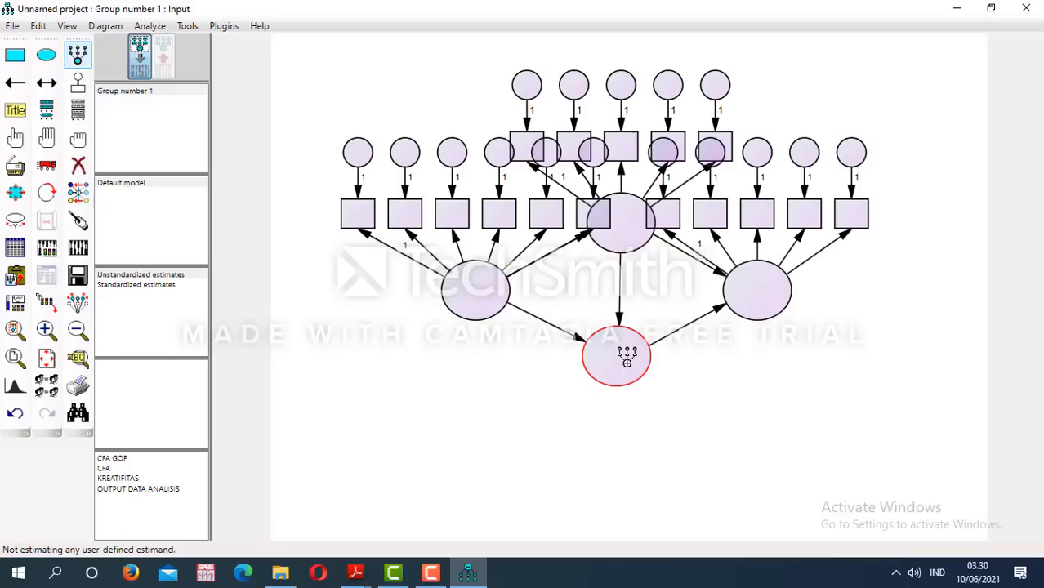
# Add five indicators with error terms to the lower latent variable
pyautogui.click(626, 357)
pyautogui.click(627, 357)
pyautogui.click(626, 358)
pyautogui.click(626, 358)
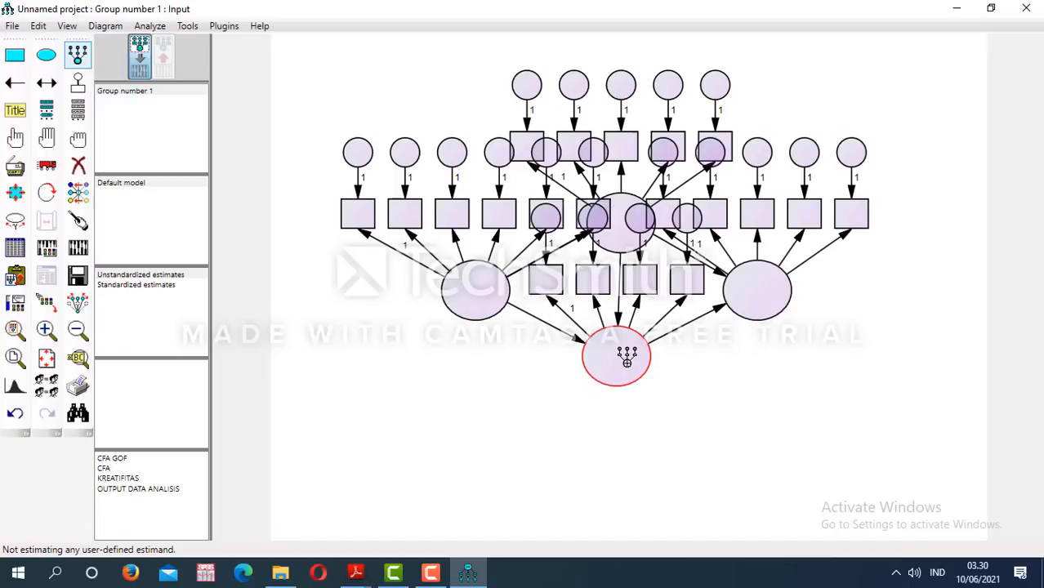
pyautogui.click(626, 358)
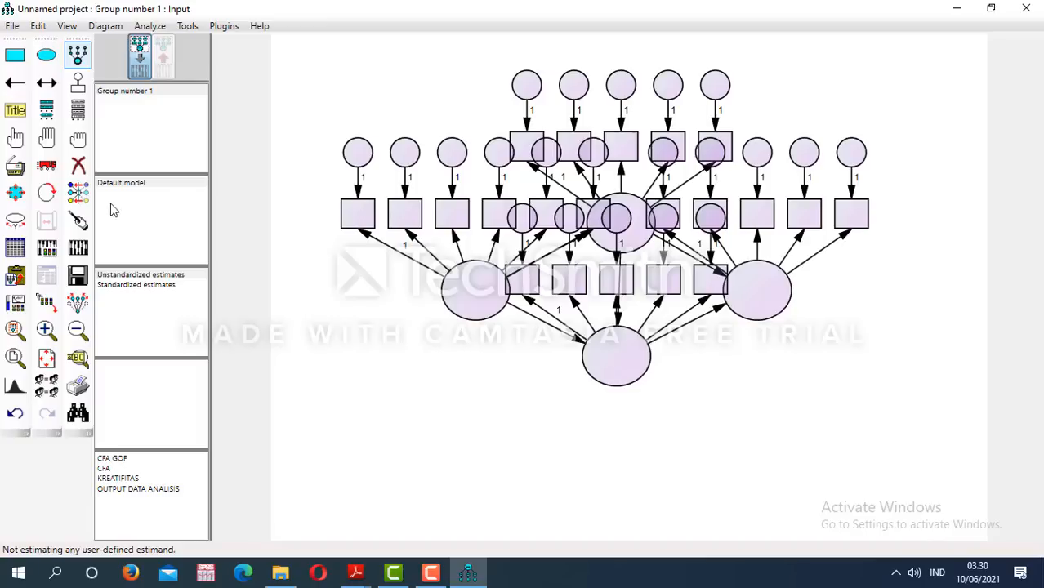
# Rotate the indicators of the right, lower and left latent variables so each set faces outward from the diagram
pyautogui.click(49, 196)
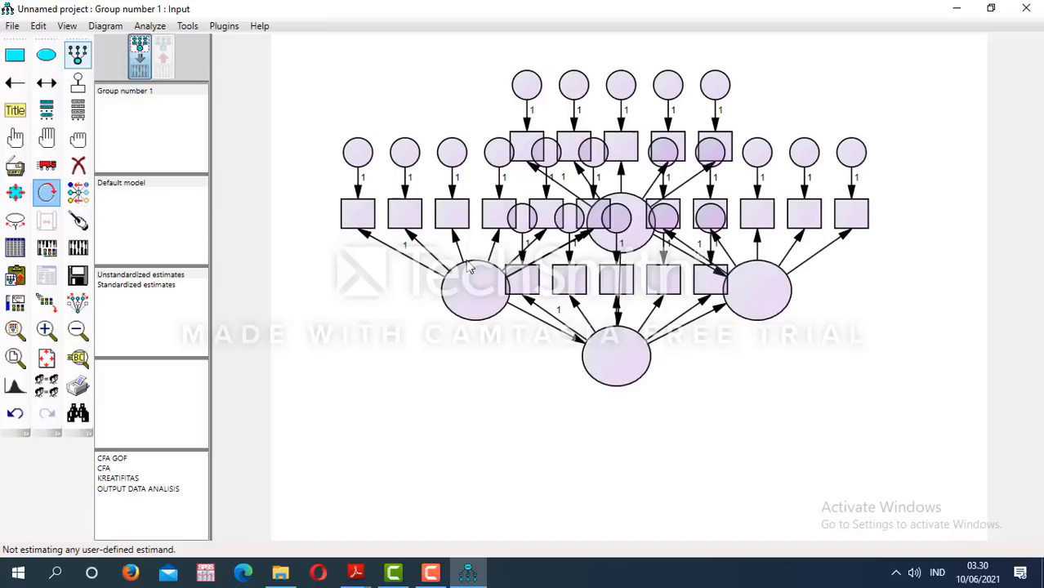
pyautogui.click(773, 298)
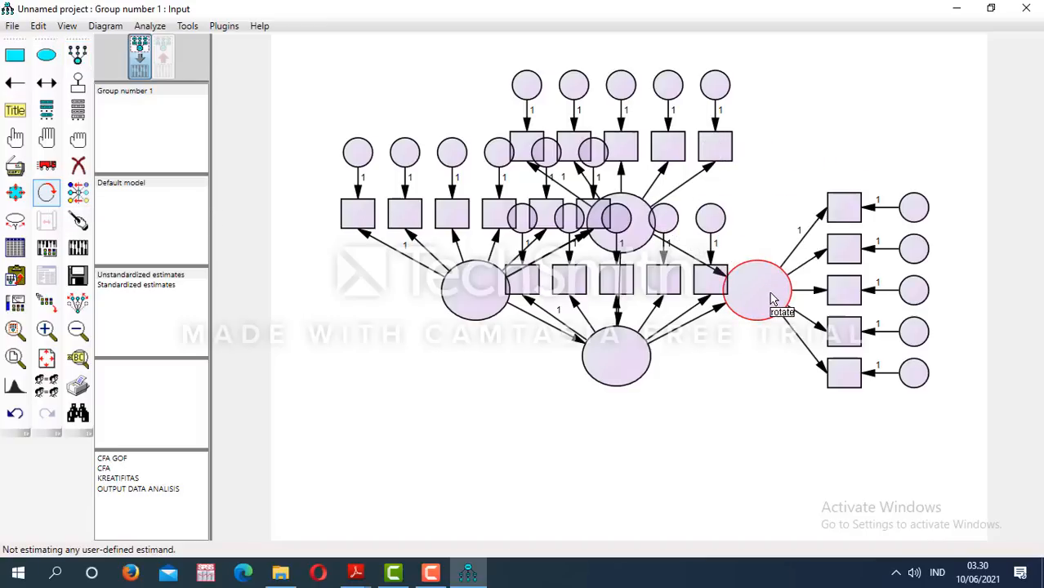
pyautogui.click(608, 358)
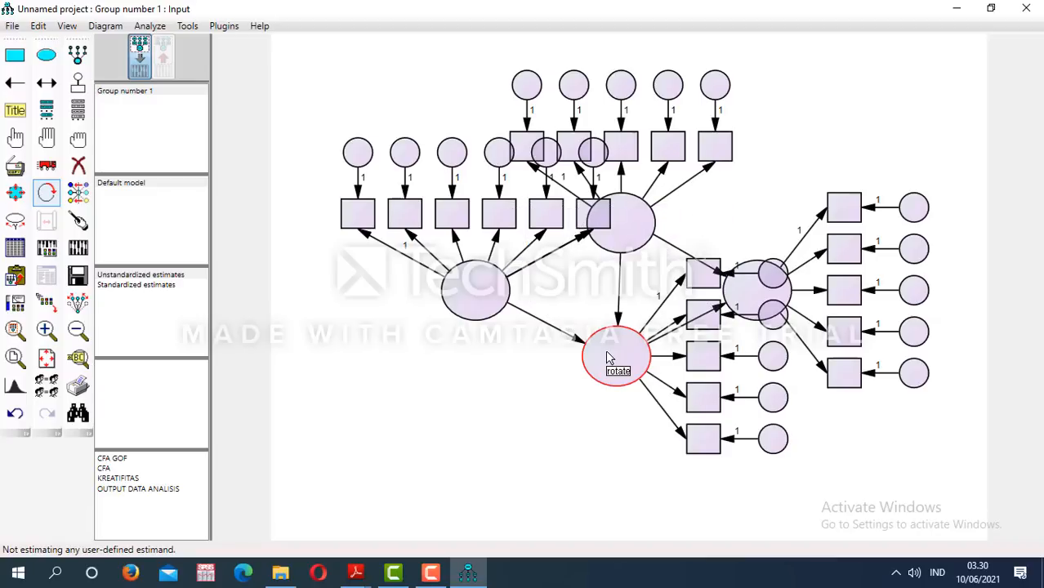
pyautogui.click(608, 357)
pyautogui.click(480, 307)
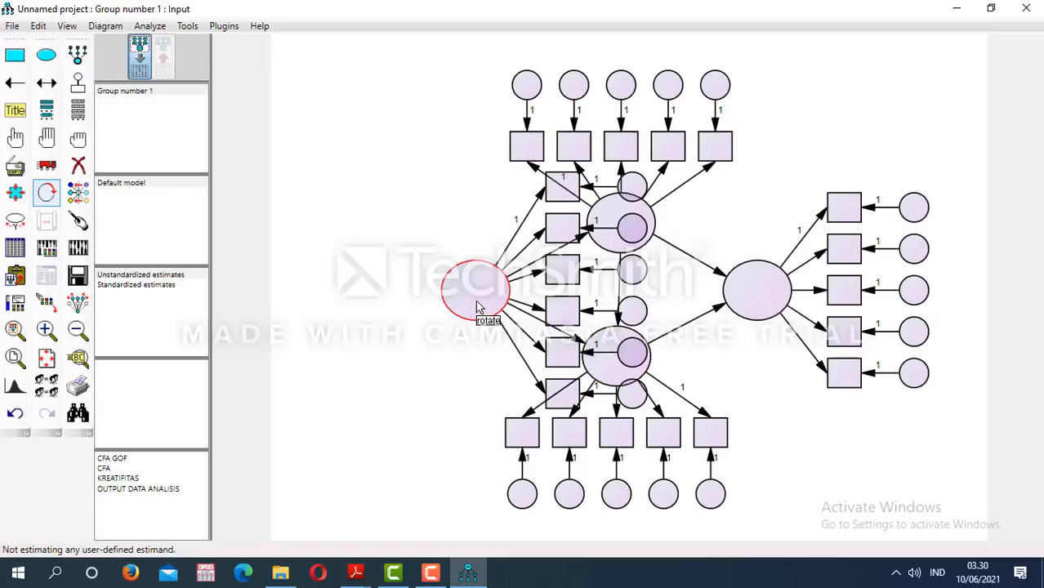
pyautogui.click(480, 307)
pyautogui.click(479, 308)
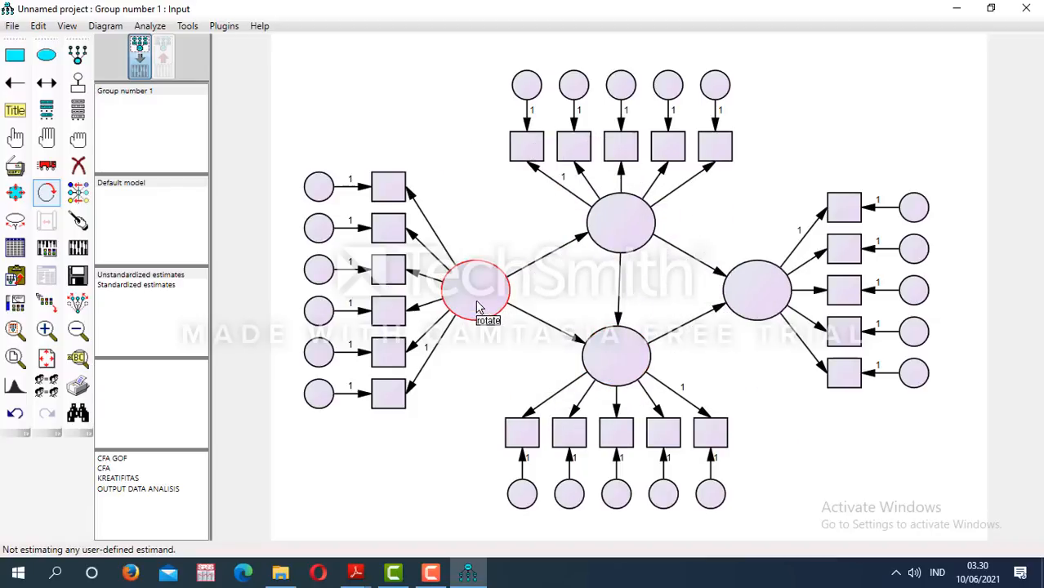
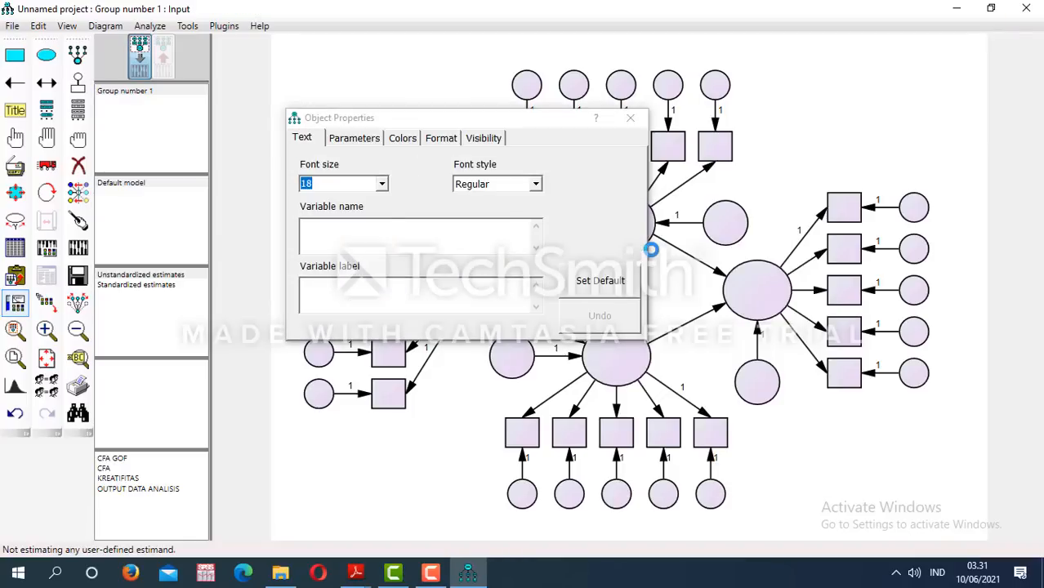
# Name the upper latent variable "Shariah Value Logic", with each word on its own line
pyautogui.click(335, 239)
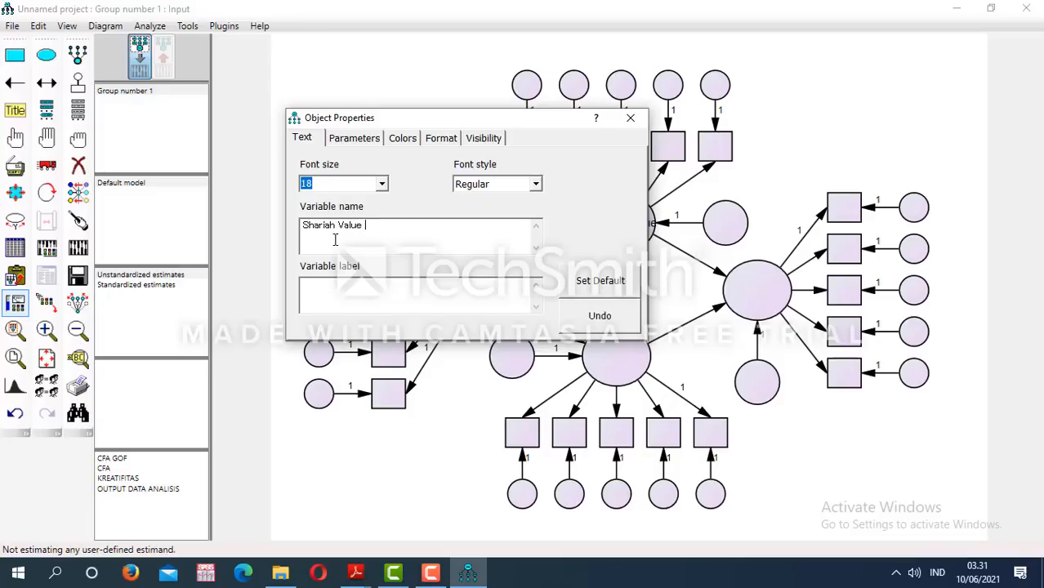
pyautogui.write('Shariah Value Logic')
pyautogui.press('Return')
pyautogui.press('Return')
pyautogui.click(632, 121)
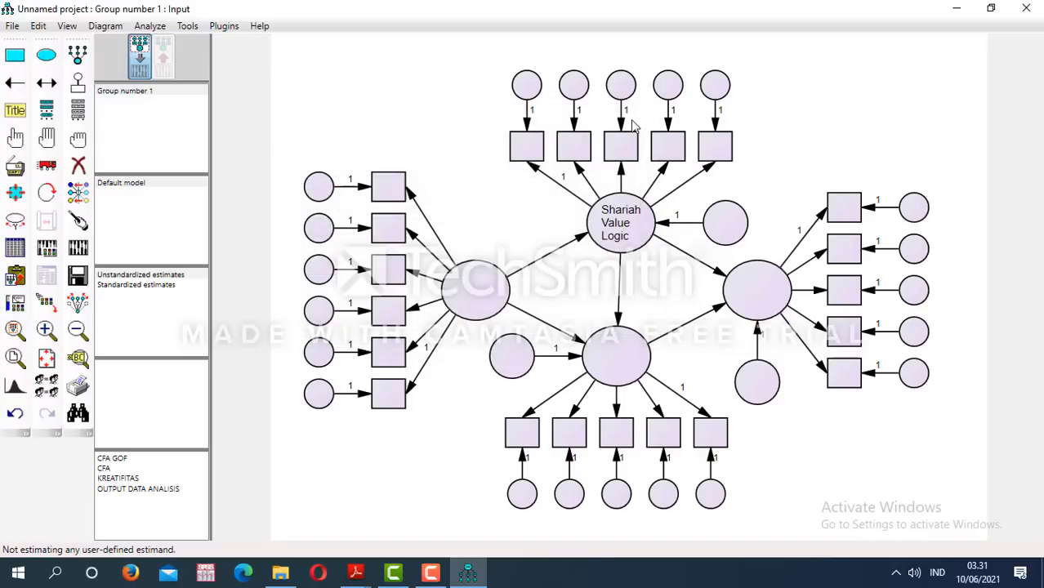
# Name the left latent variable "NPD Innovation", split over two lines
pyautogui.rightClick(472, 294)
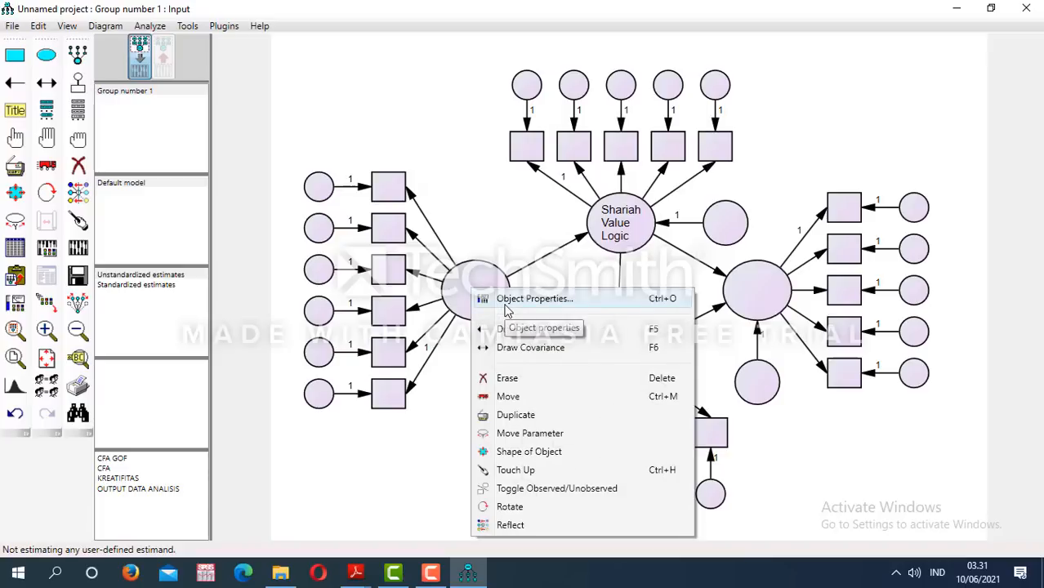
pyautogui.click(505, 299)
pyautogui.write('N')
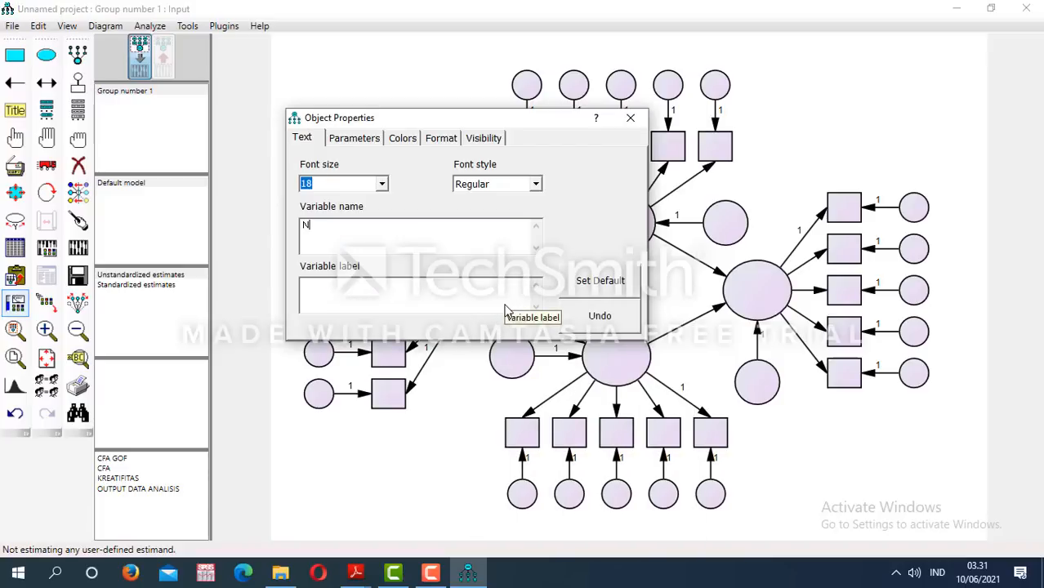
pyautogui.write('PD')
pyautogui.press('Return')
pyautogui.write('Innovation')
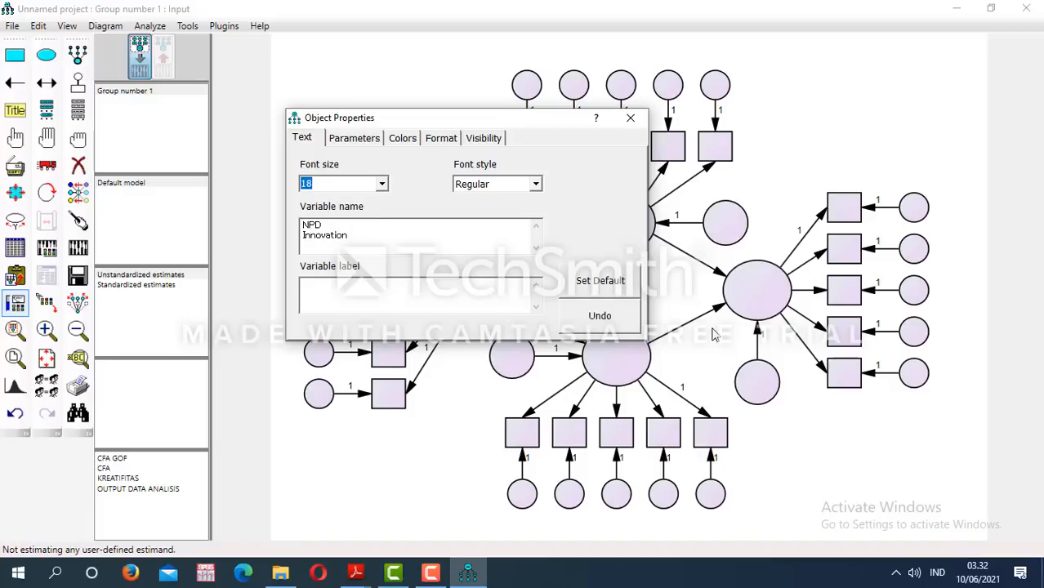
pyautogui.click(630, 119)
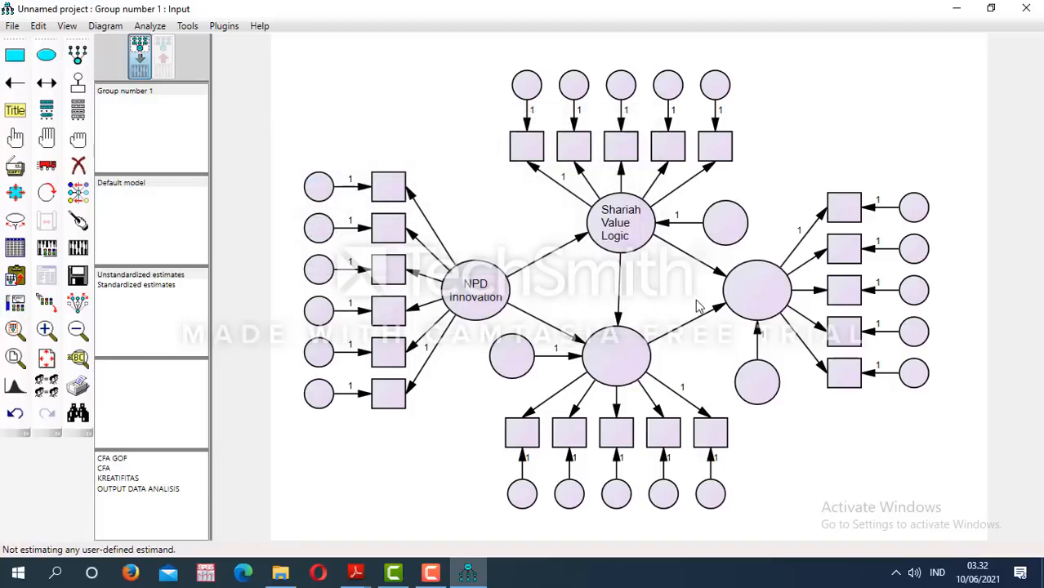
# Name the lower latent variable "Customer Brand Trust", with each word on its own line
pyautogui.rightClick(604, 359)
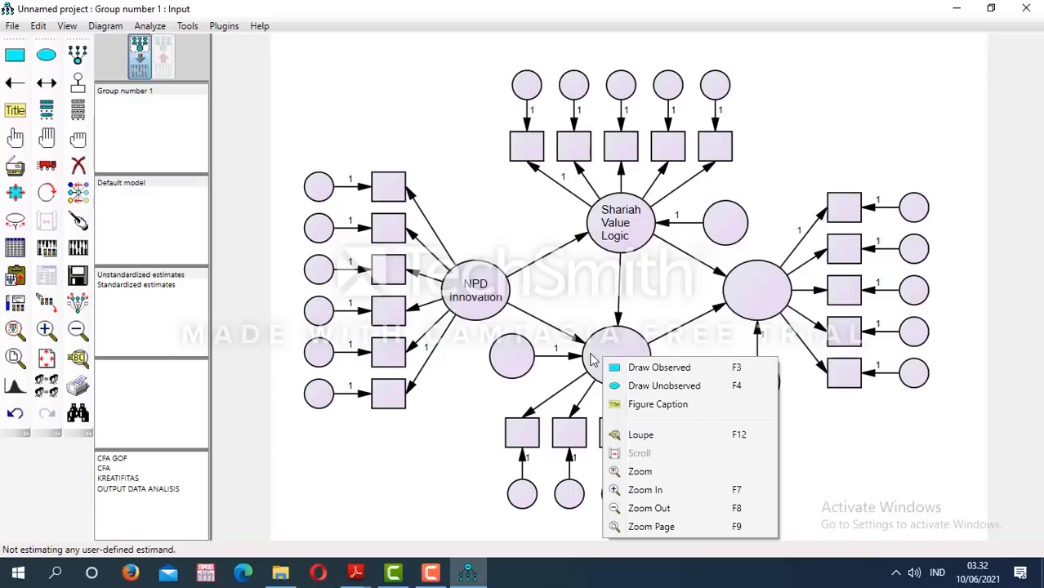
pyautogui.click(594, 360)
pyautogui.rightClick(594, 360)
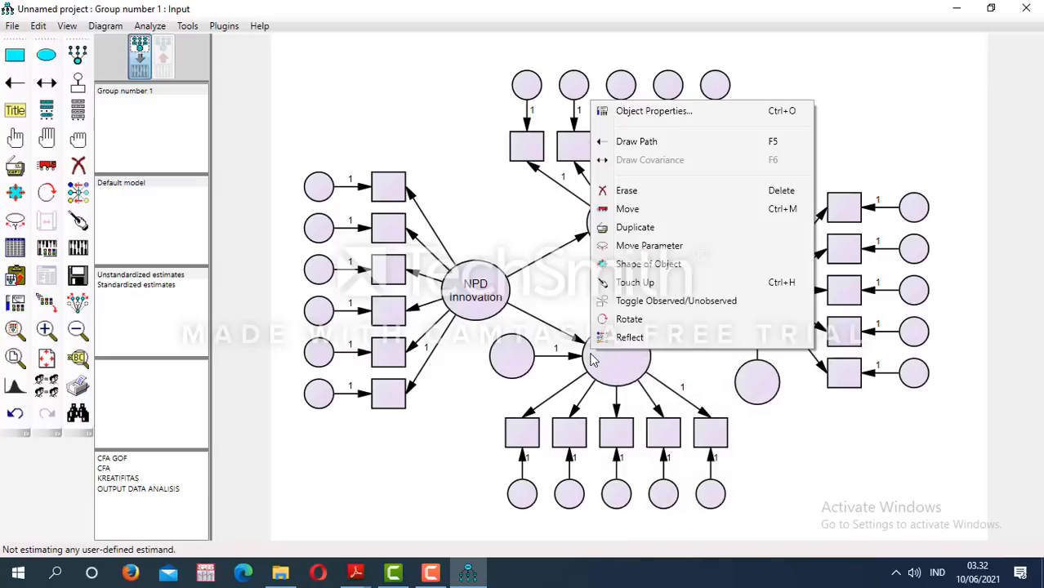
pyautogui.click(663, 111)
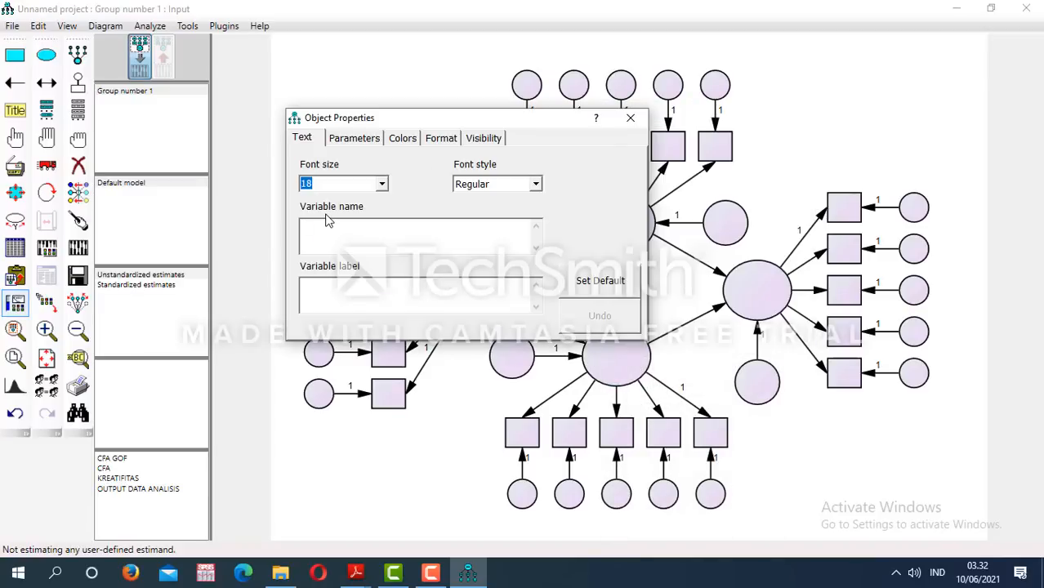
pyautogui.write('Customer ')
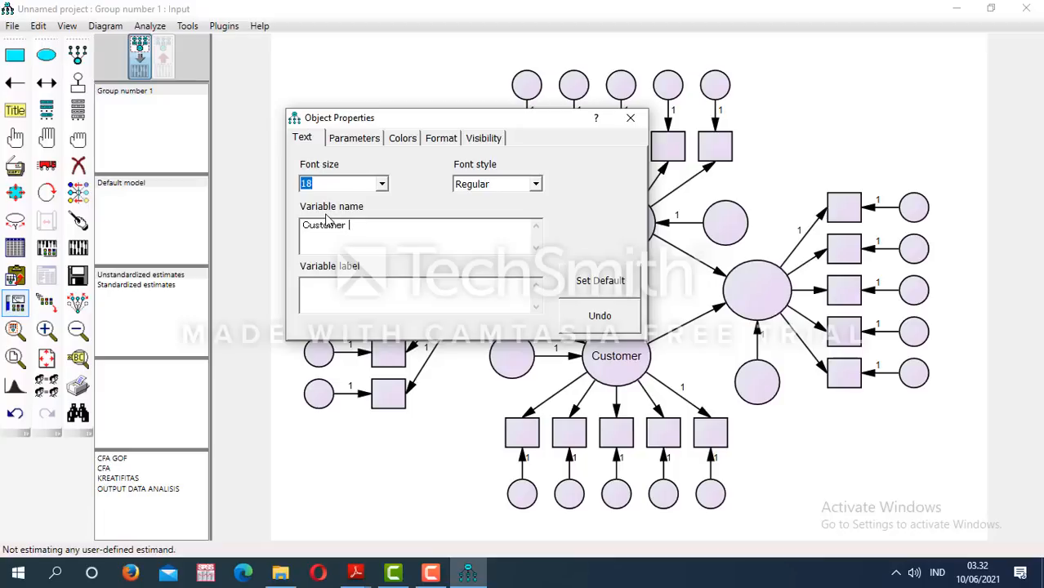
pyautogui.write('Bra')
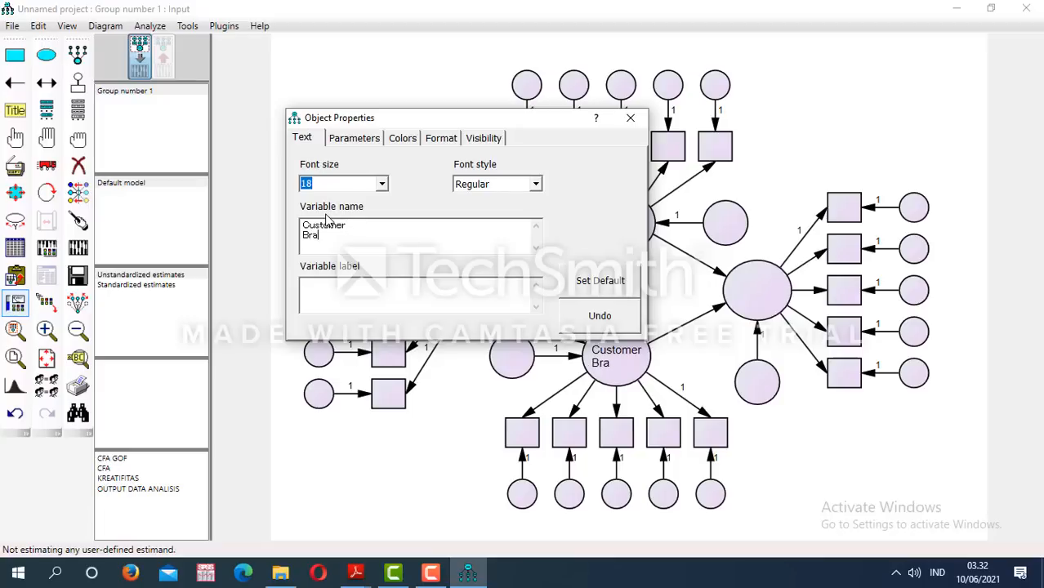
pyautogui.write('nd ')
pyautogui.write('Trust')
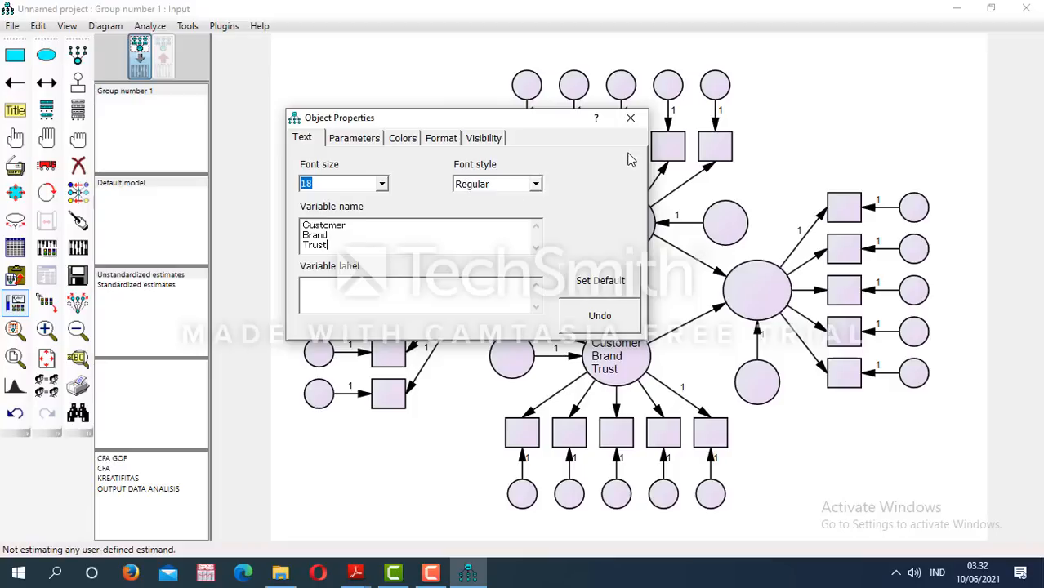
pyautogui.click(636, 121)
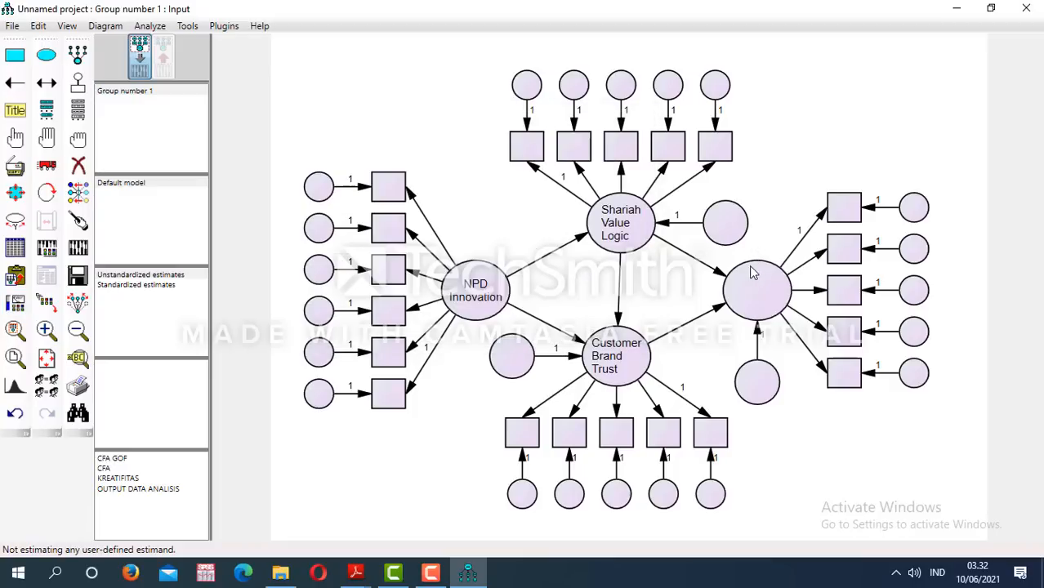
# Name the right latent variable "NPD Performance", split over two lines
pyautogui.rightClick(751, 273)
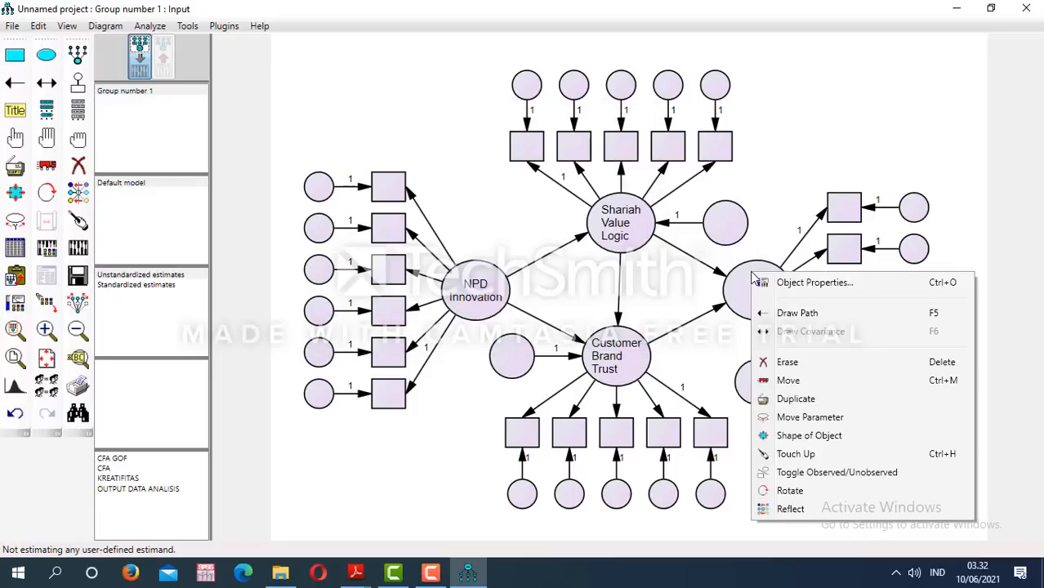
pyautogui.click(805, 284)
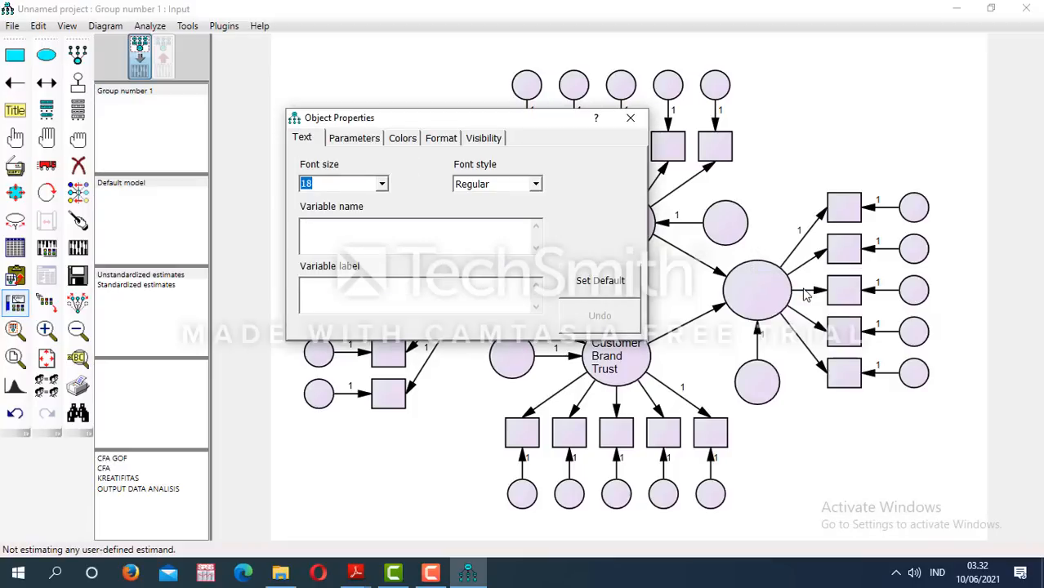
pyautogui.write('NPD ')
pyautogui.write('P')
pyautogui.write('erformance')
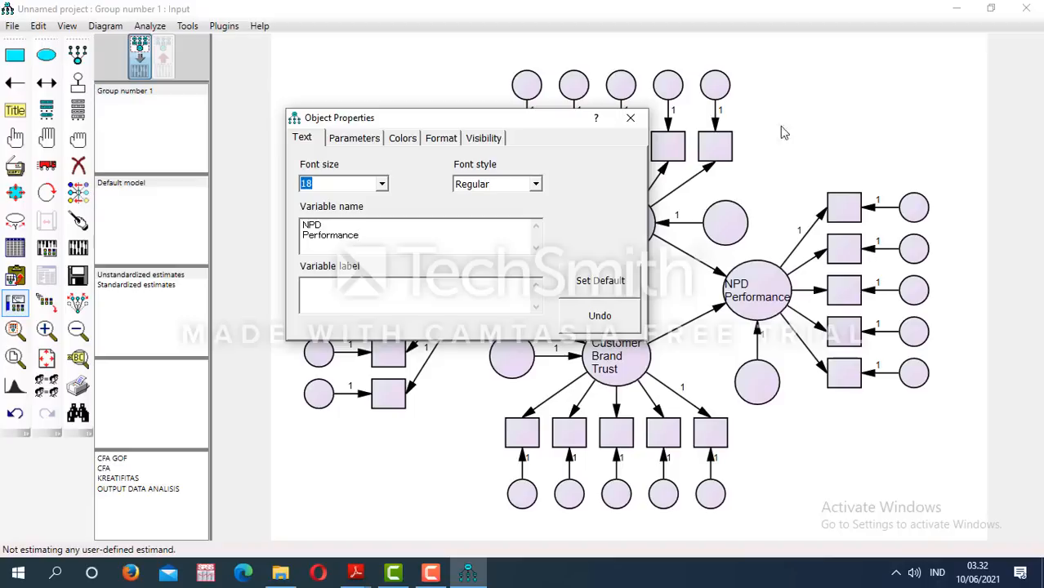
pyautogui.click(631, 120)
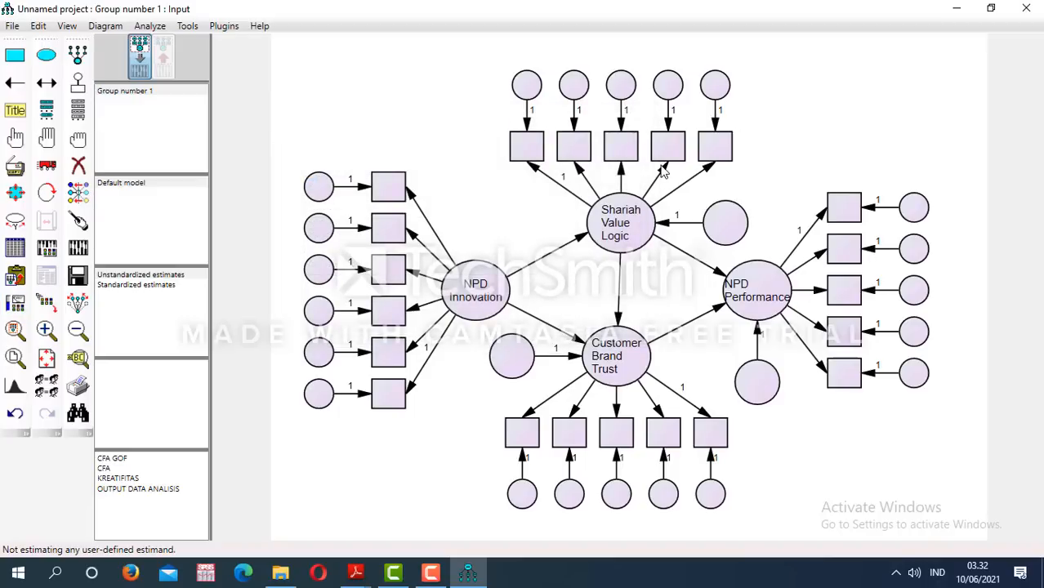
# Name the first two indicators of Shariah Value Logic x1 and x2, going from left to right
pyautogui.rightClick(525, 149)
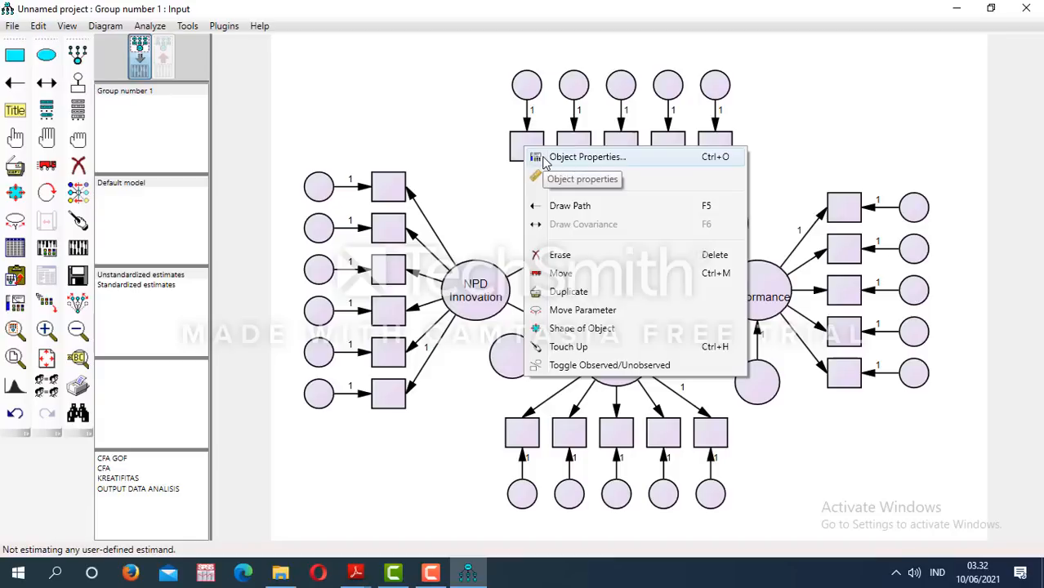
pyautogui.click(572, 157)
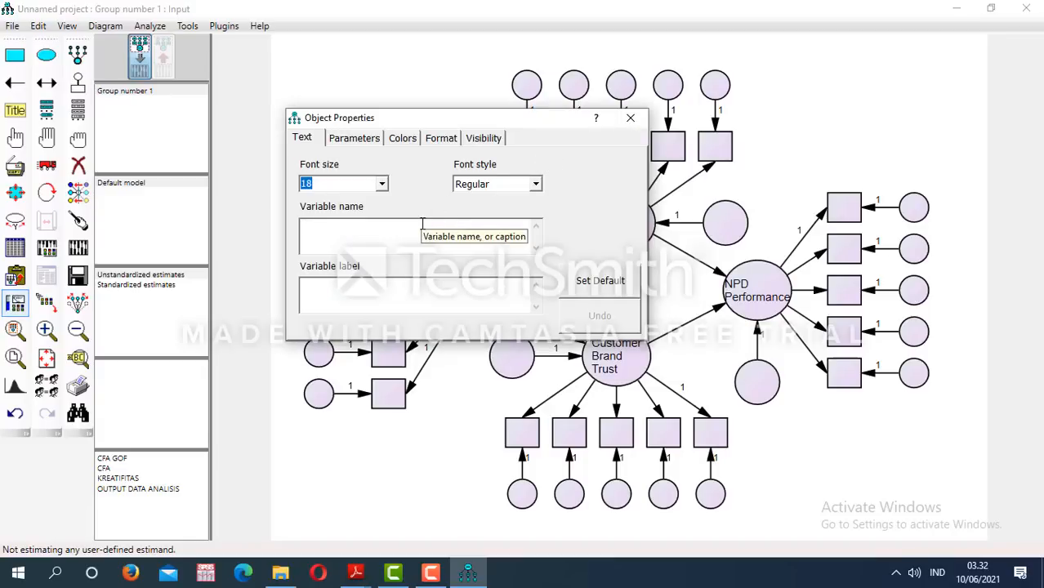
pyautogui.write('x1')
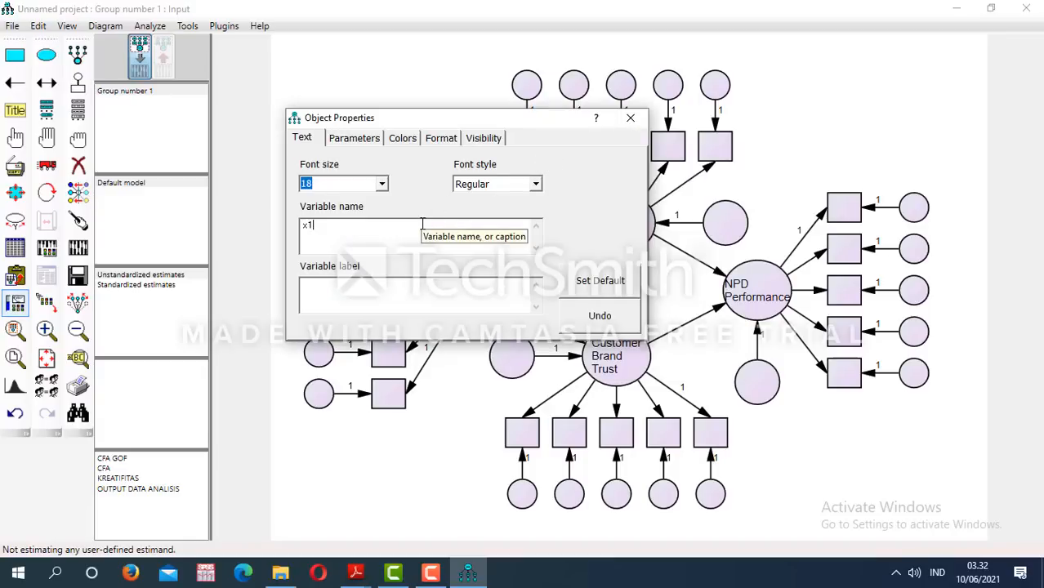
pyautogui.click(630, 119)
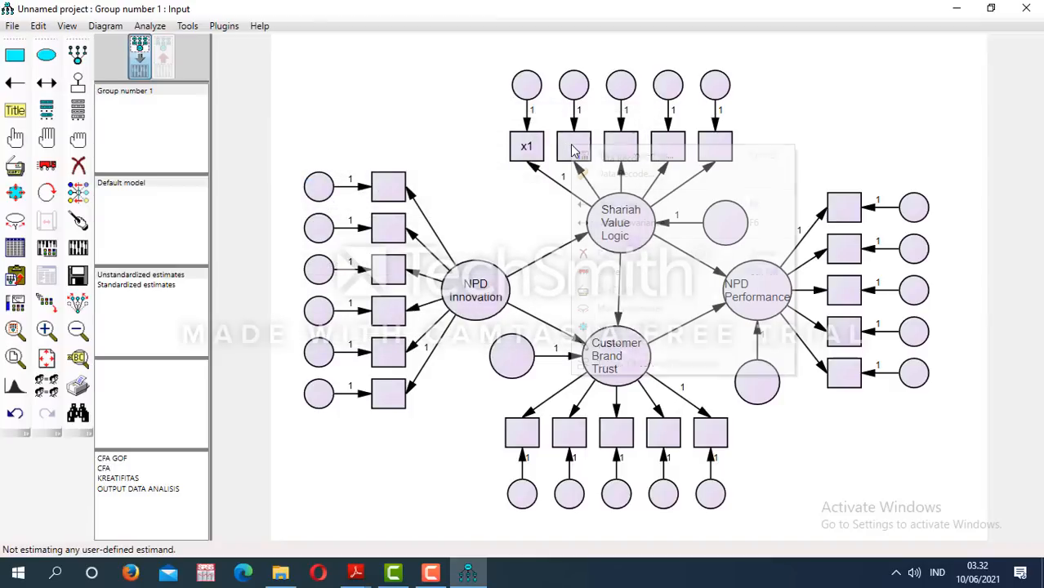
pyautogui.rightClick(574, 151)
pyautogui.click(595, 157)
pyautogui.write('x2')
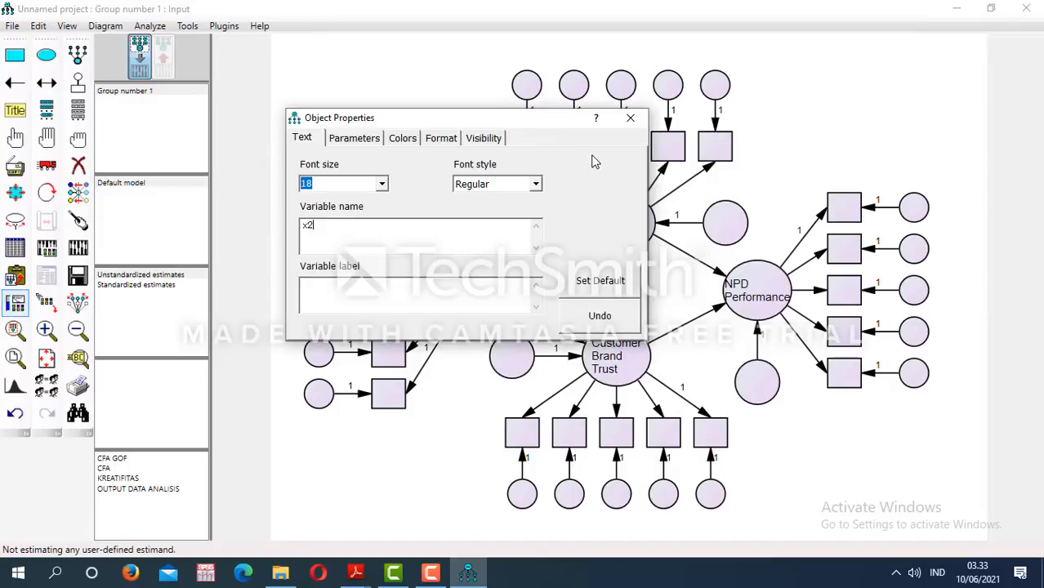
pyautogui.click(630, 119)
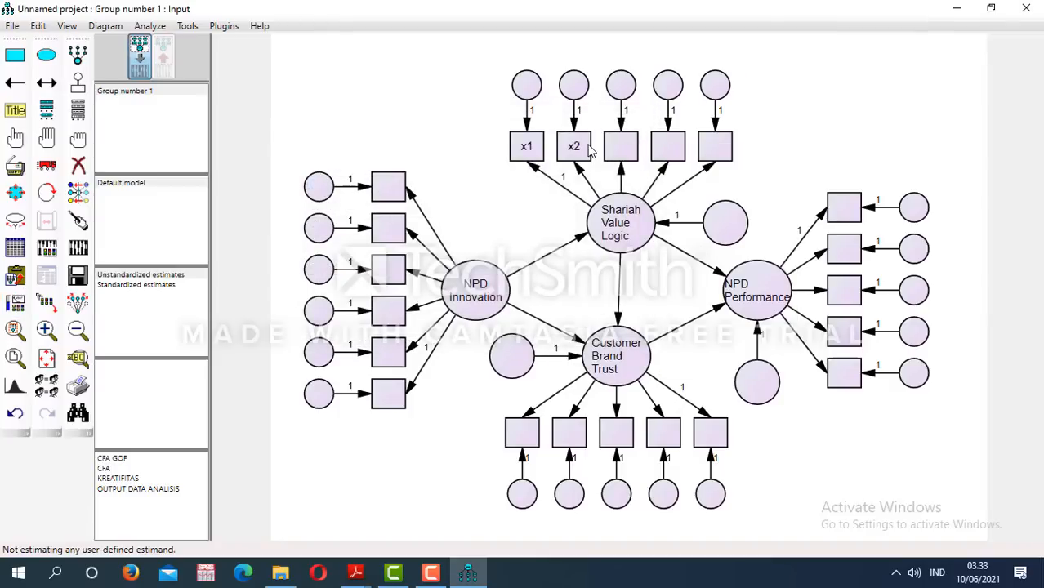
# Name the remaining three indicators of Shariah Value Logic x3, x4 and x5, going from left to right
pyautogui.rightClick(620, 149)
pyautogui.click(640, 160)
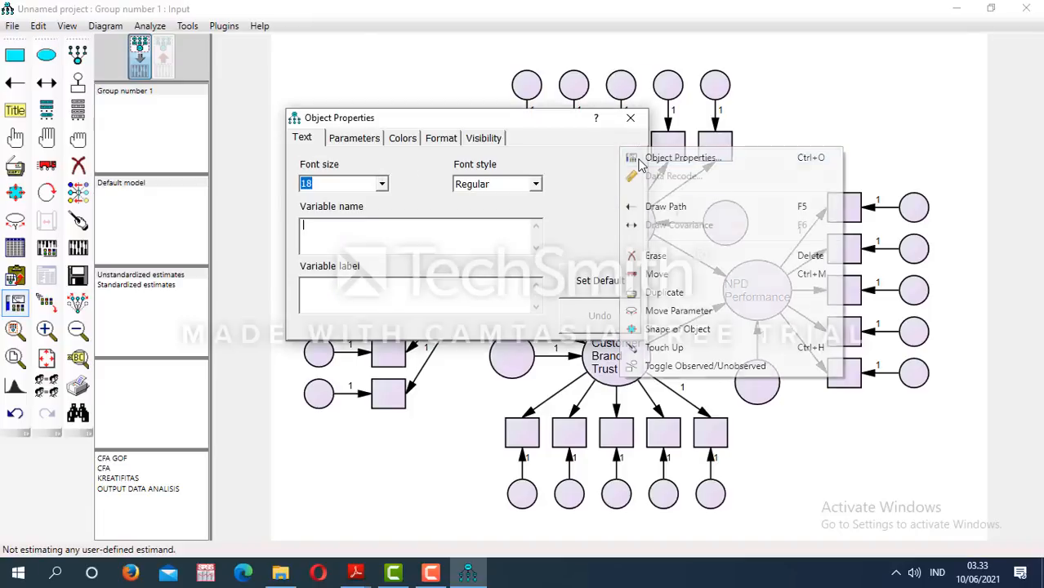
pyautogui.write('x3')
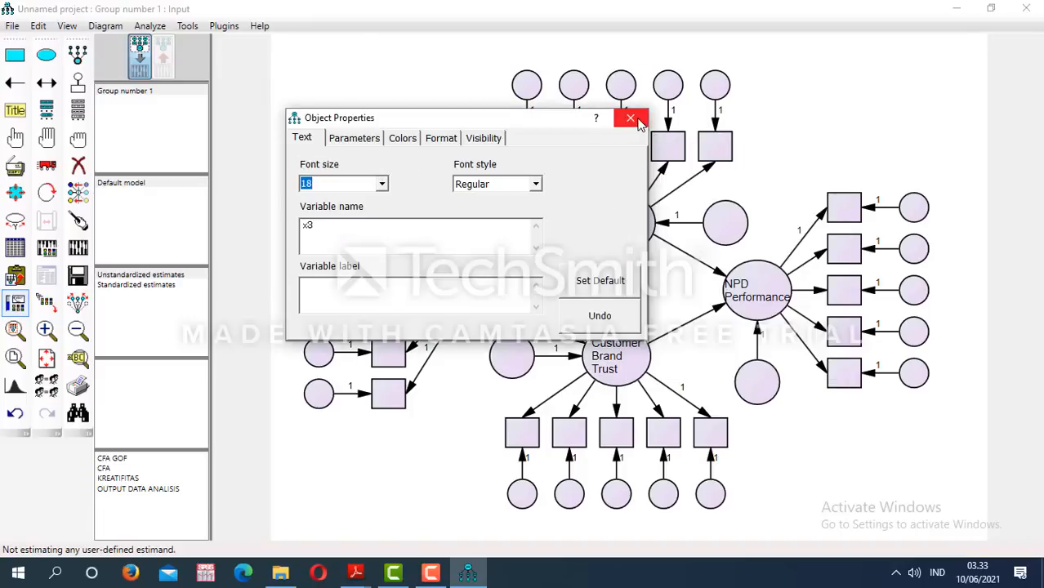
pyautogui.click(629, 119)
pyautogui.rightClick(679, 154)
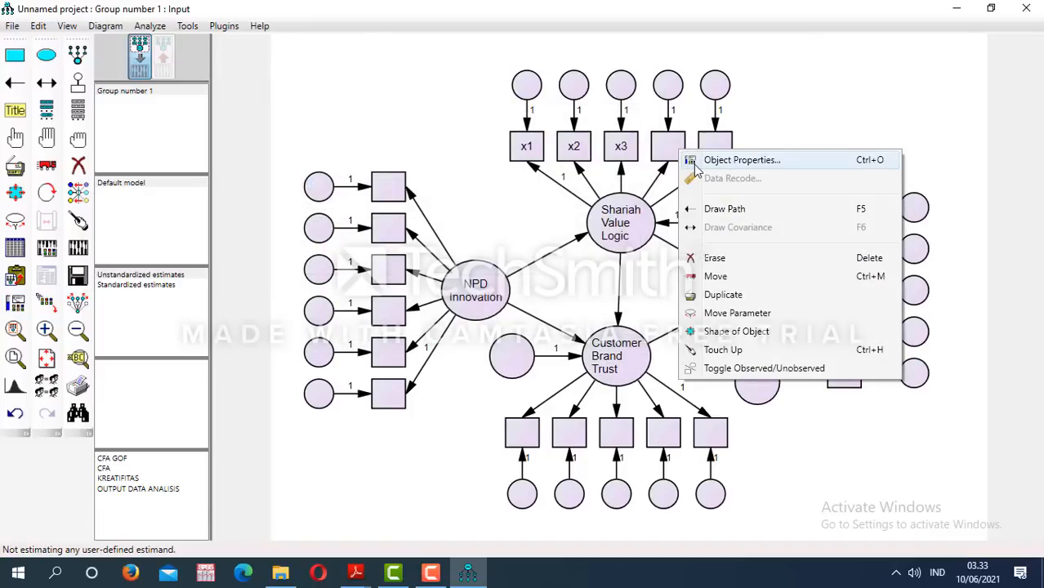
pyautogui.click(698, 163)
pyautogui.write('x4')
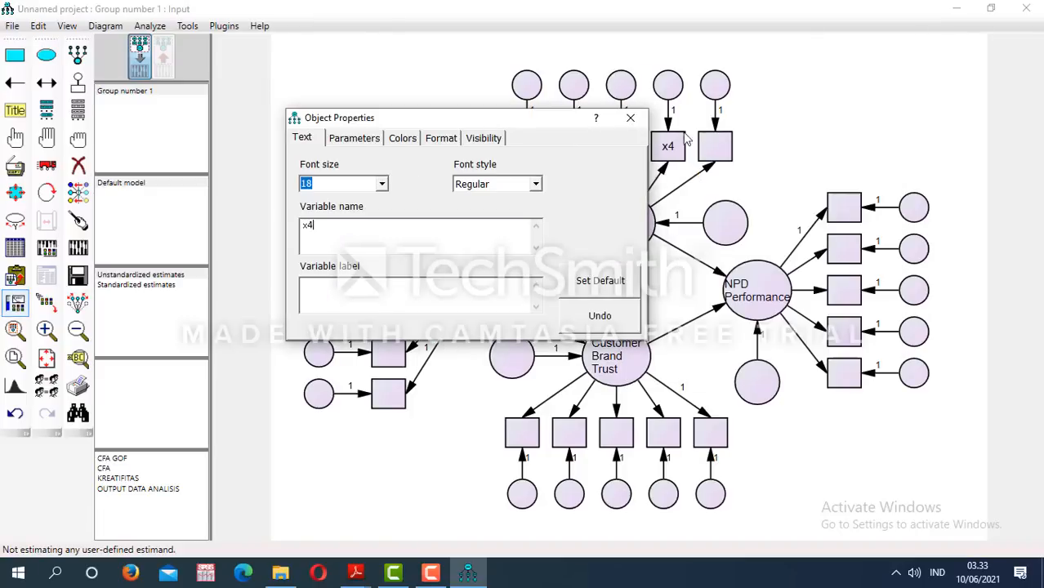
pyautogui.click(630, 119)
pyautogui.rightClick(713, 154)
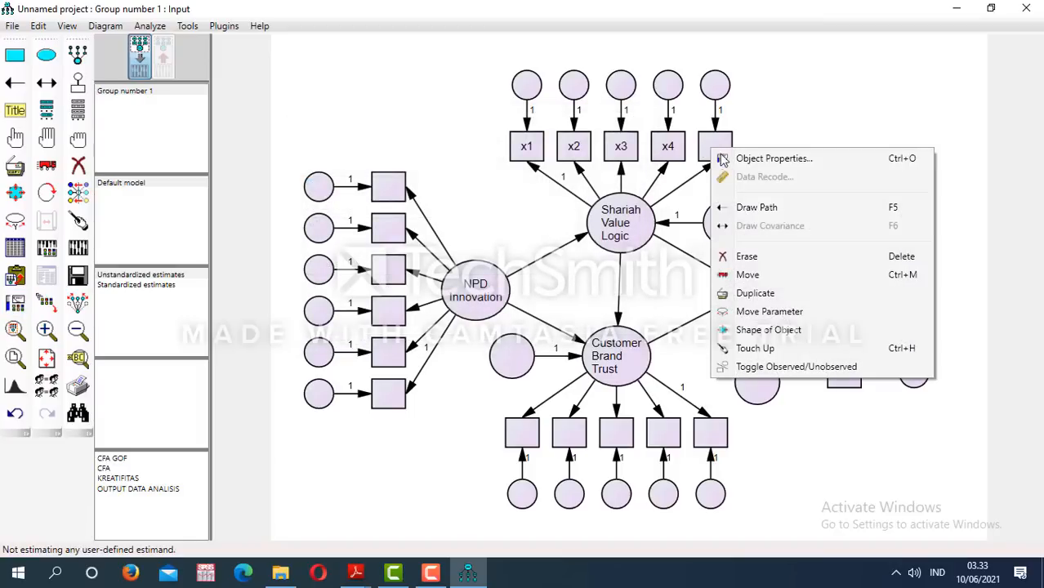
pyautogui.click(727, 160)
pyautogui.write('x5')
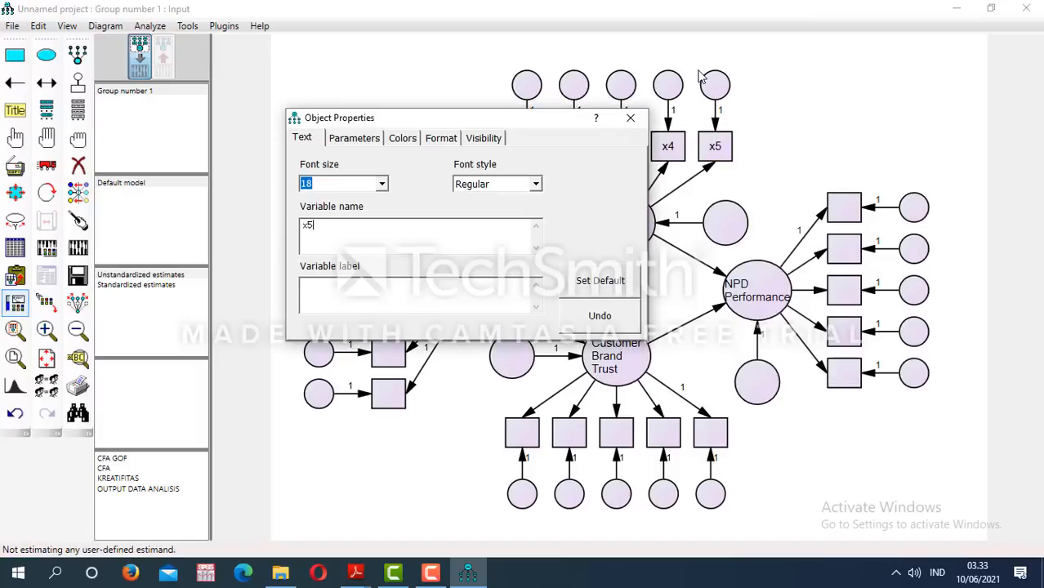
# Name the top two indicators of NPD Innovation x6 and x7, going from top to bottom
pyautogui.click(630, 118)
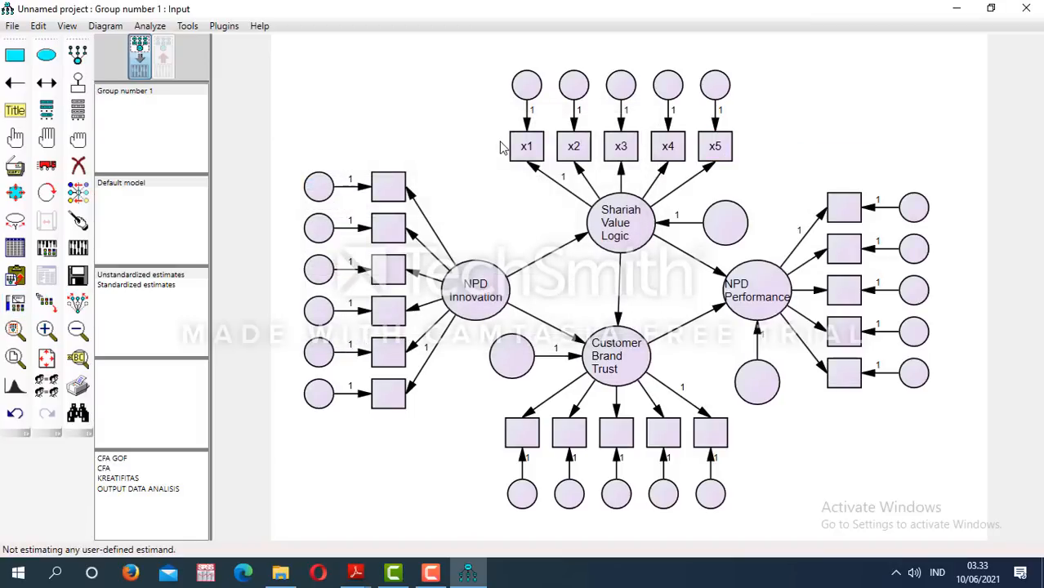
pyautogui.rightClick(390, 187)
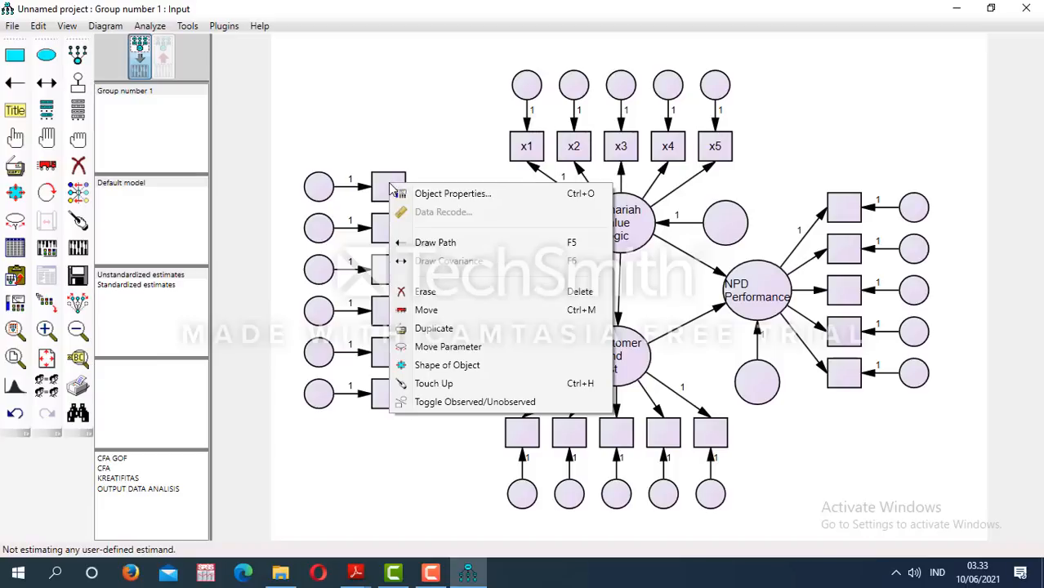
pyautogui.click(413, 194)
pyautogui.write('x6')
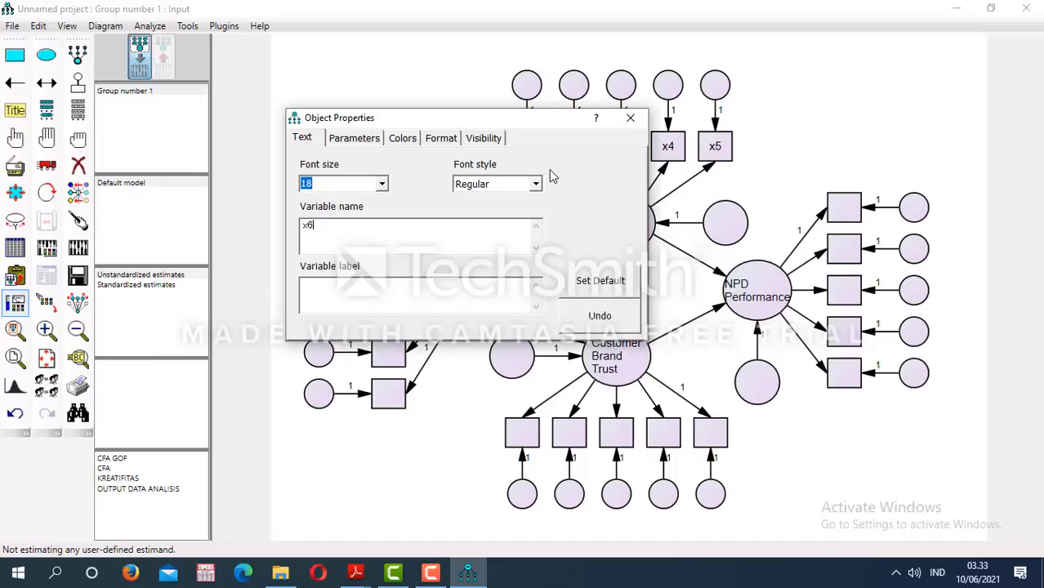
pyautogui.click(630, 119)
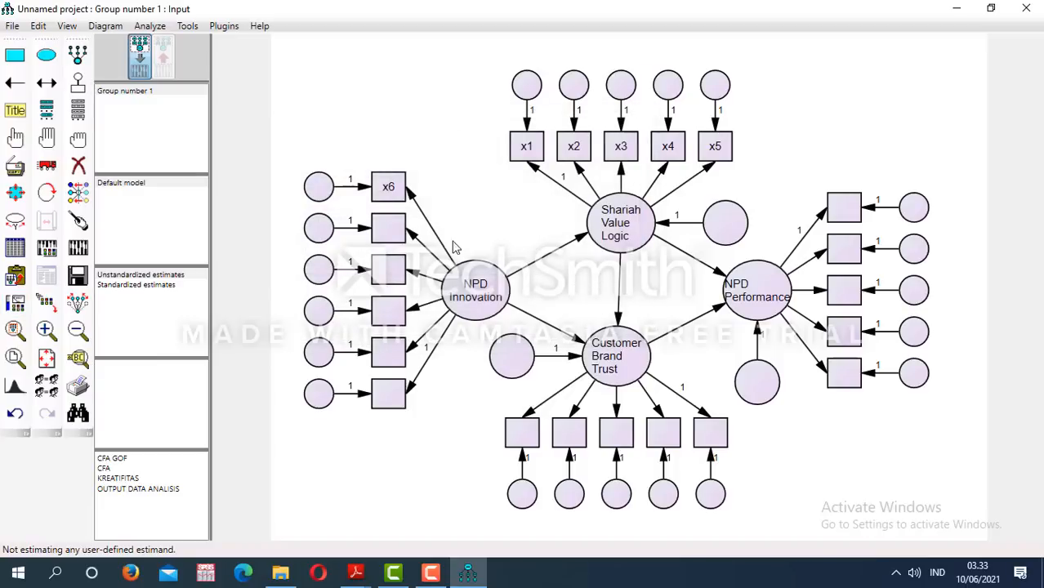
pyautogui.rightClick(398, 229)
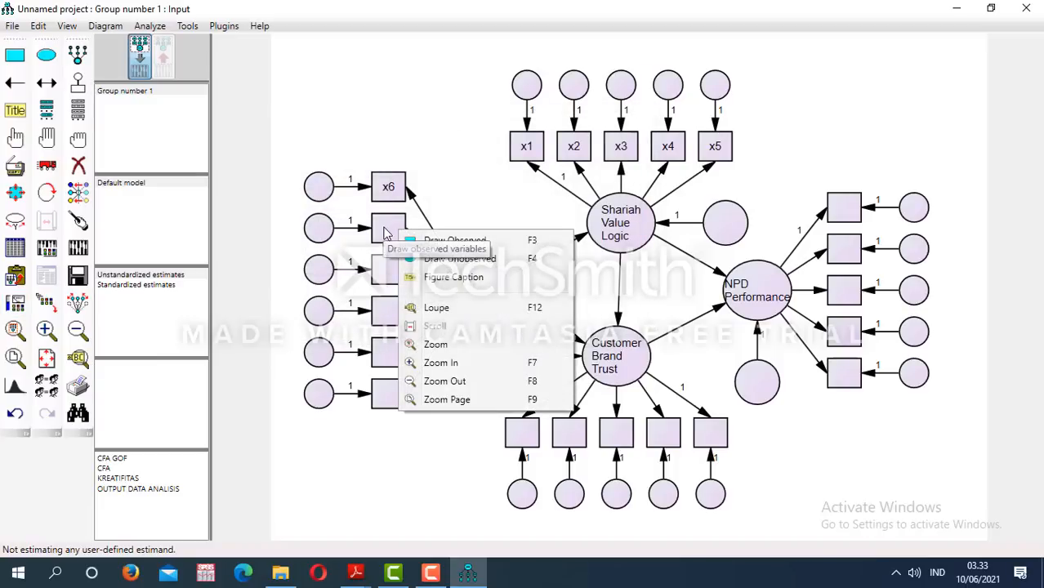
pyautogui.click(383, 227)
pyautogui.rightClick(387, 233)
pyautogui.click(404, 236)
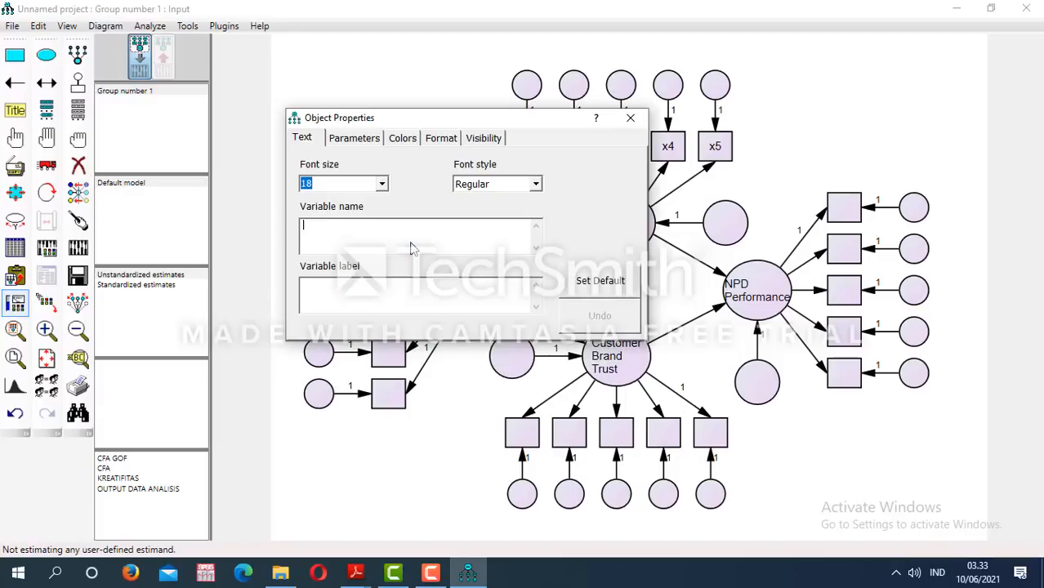
pyautogui.write('x7')
pyautogui.click(630, 119)
# Name the third and fourth indicators of NPD Innovation x8 and x9, going from top to bottom
pyautogui.rightClick(390, 274)
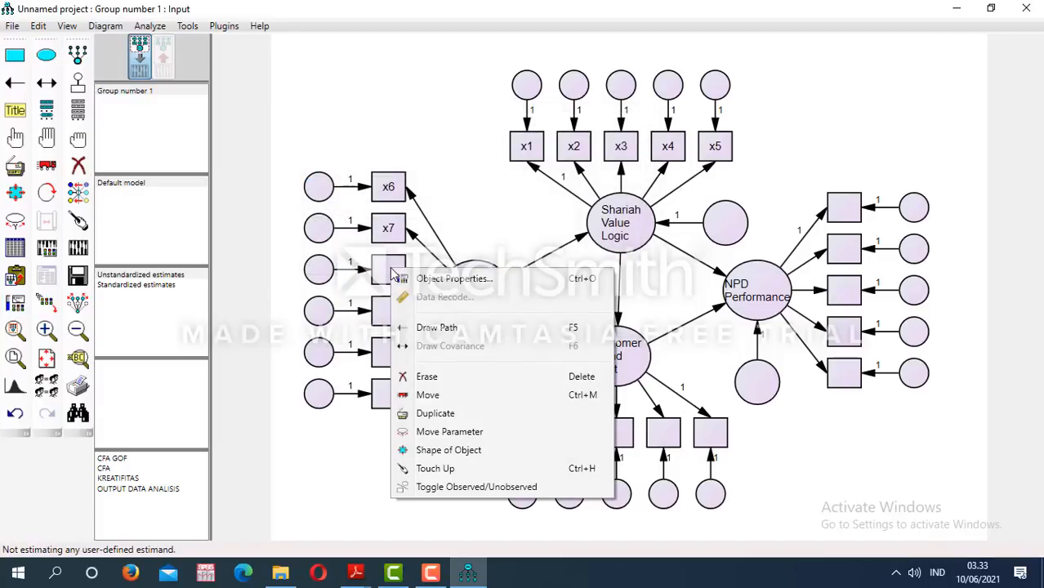
pyautogui.click(418, 280)
pyautogui.write('x8')
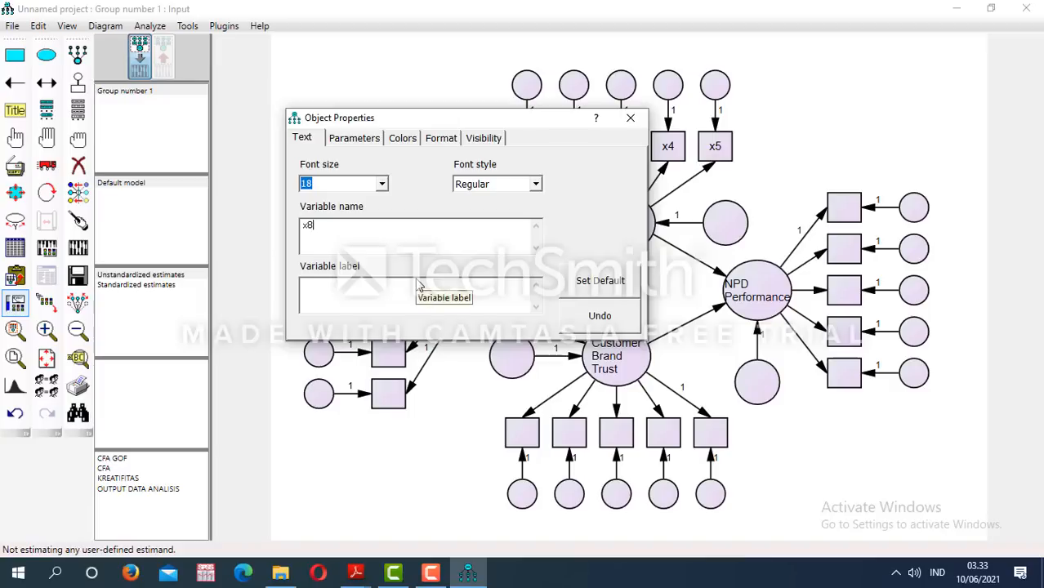
pyautogui.click(631, 120)
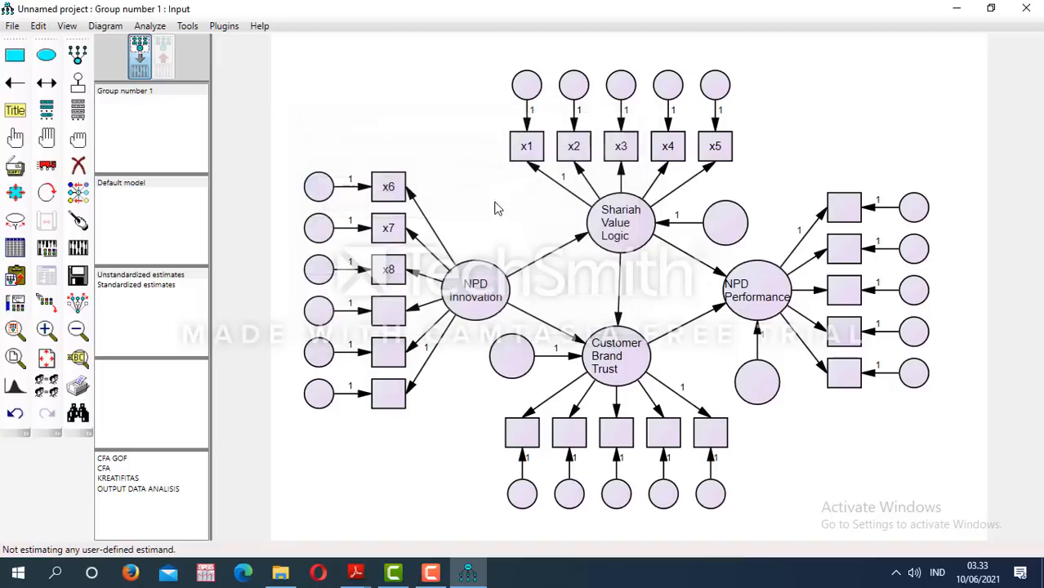
pyautogui.rightClick(387, 316)
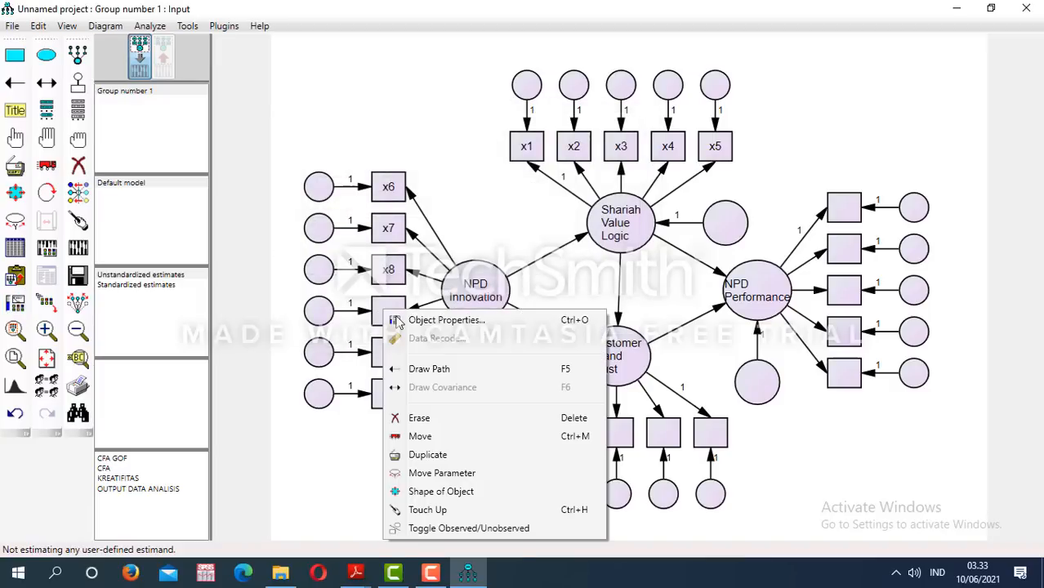
pyautogui.click(398, 321)
pyautogui.write('x9')
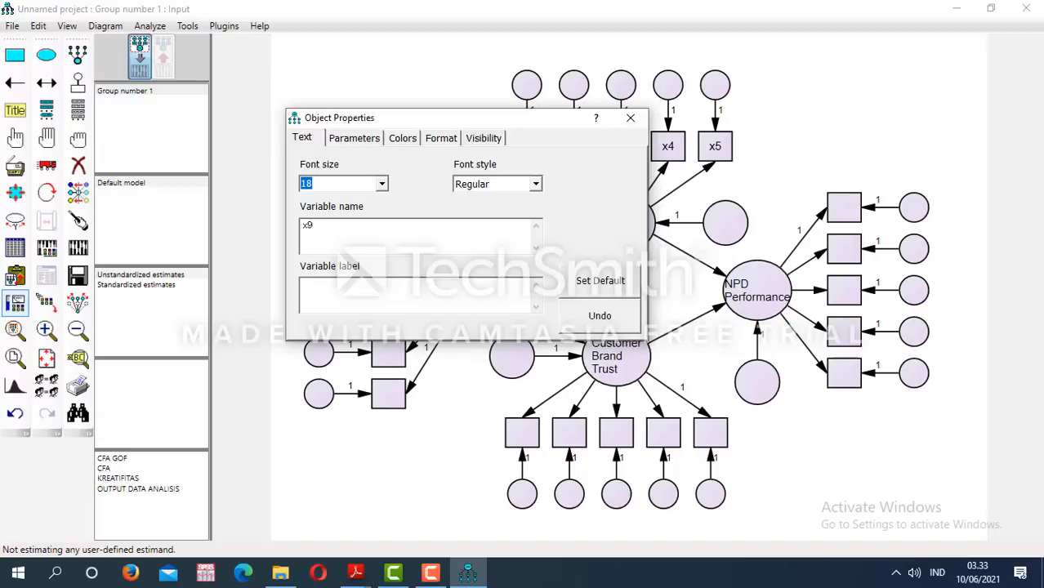
pyautogui.click(630, 118)
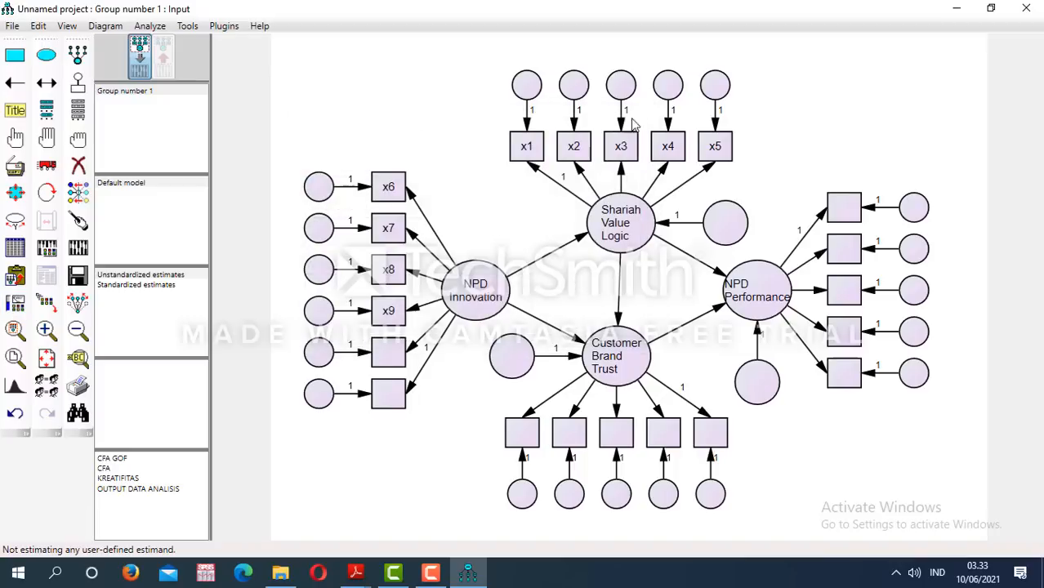
# Name the last two indicators of NPD Innovation x10 and x11, going from top to bottom
pyautogui.rightClick(391, 359)
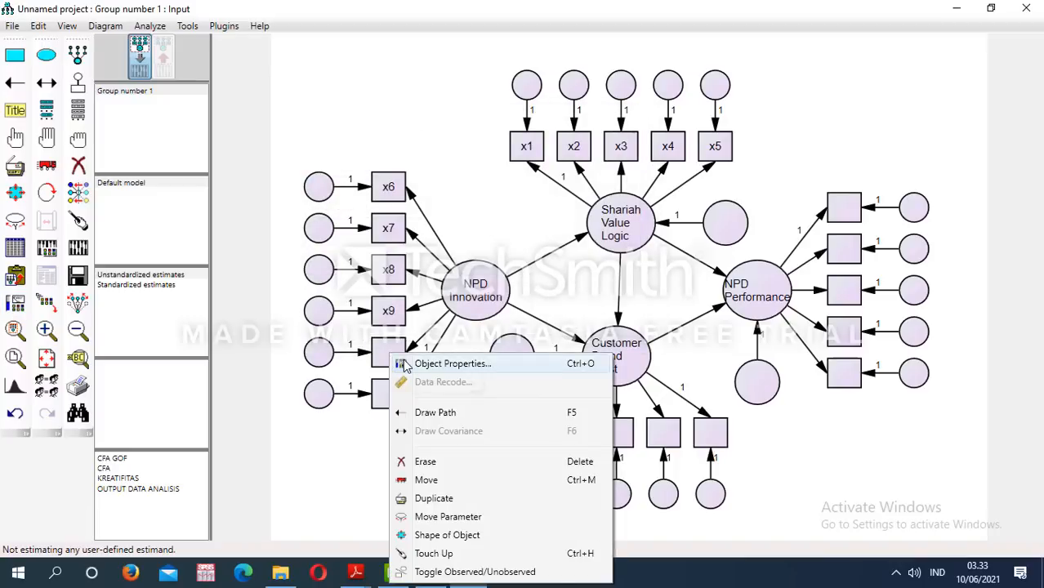
pyautogui.click(406, 365)
pyautogui.write('x10')
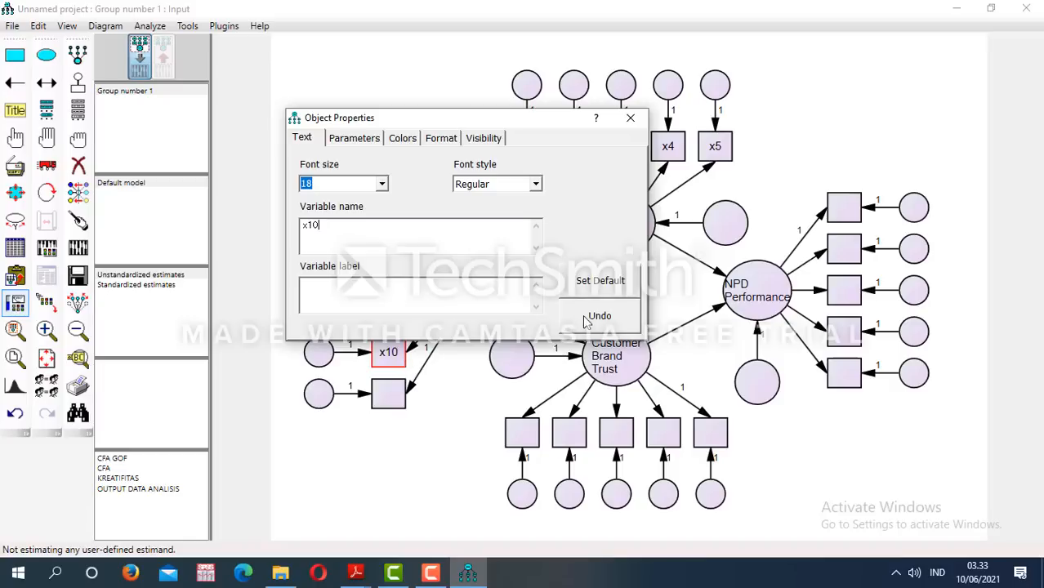
pyautogui.click(630, 120)
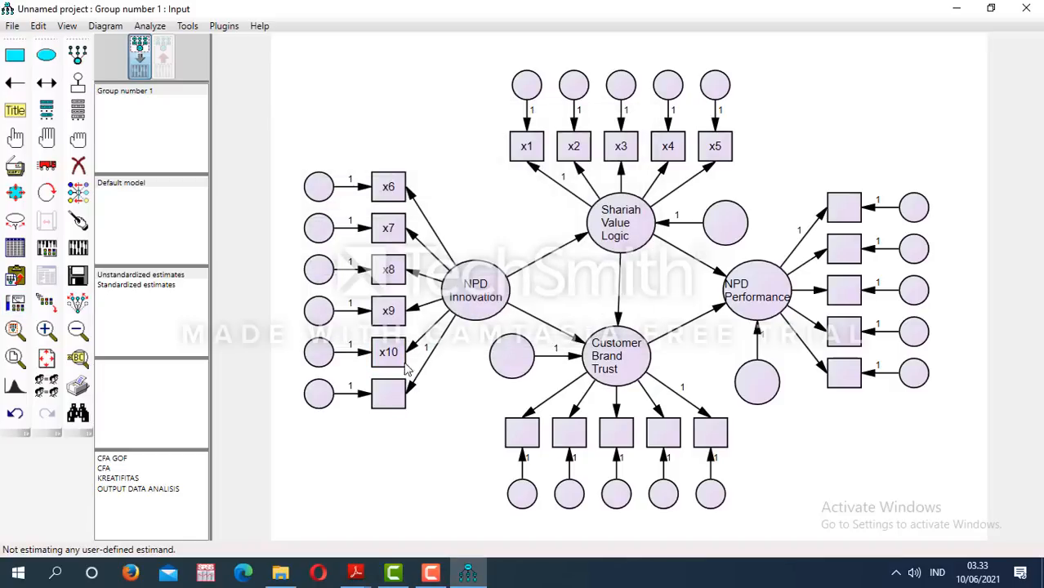
pyautogui.rightClick(390, 391)
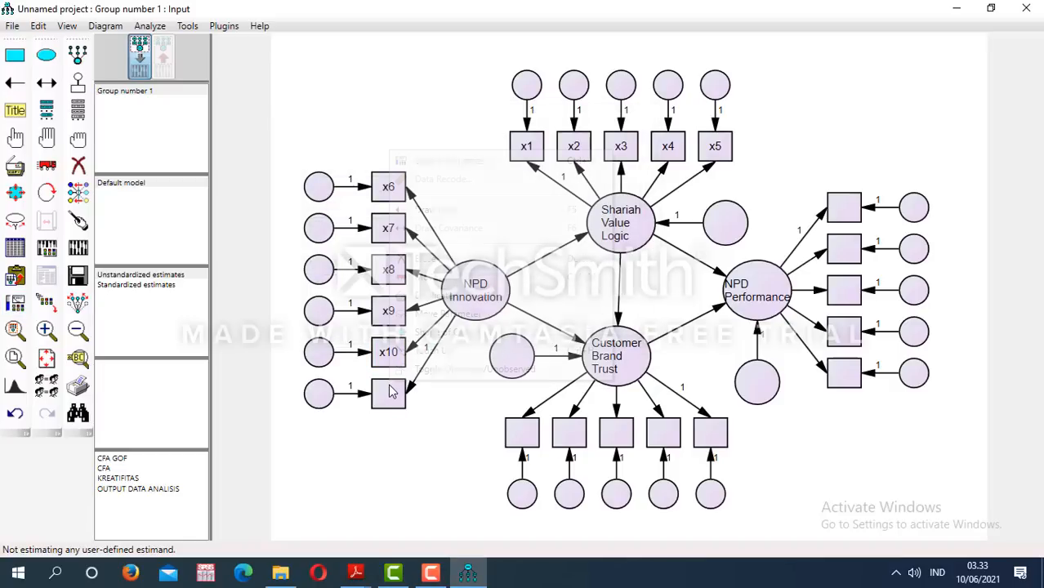
pyautogui.click(461, 159)
pyautogui.write('x11')
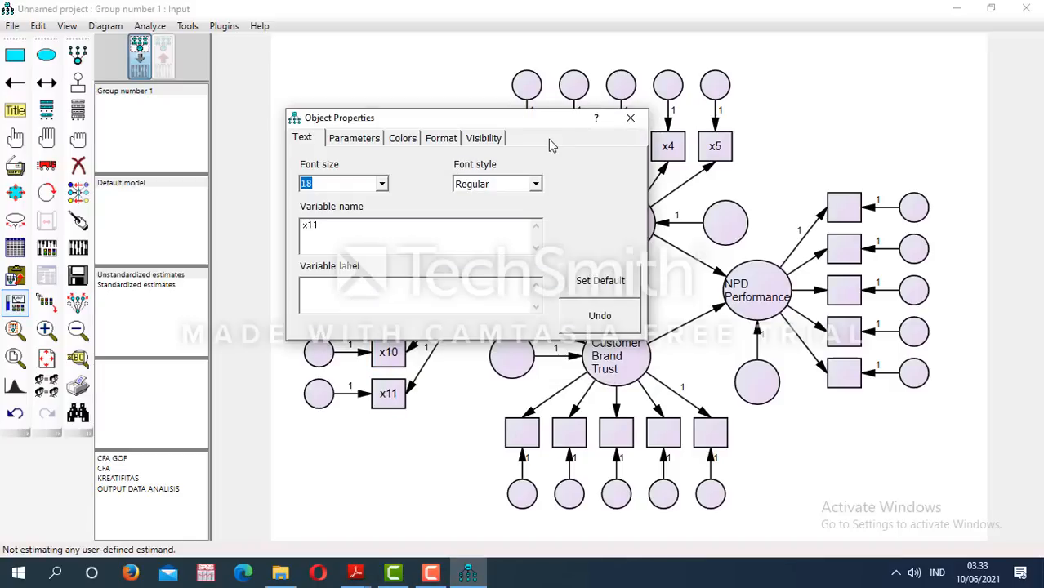
pyautogui.click(631, 119)
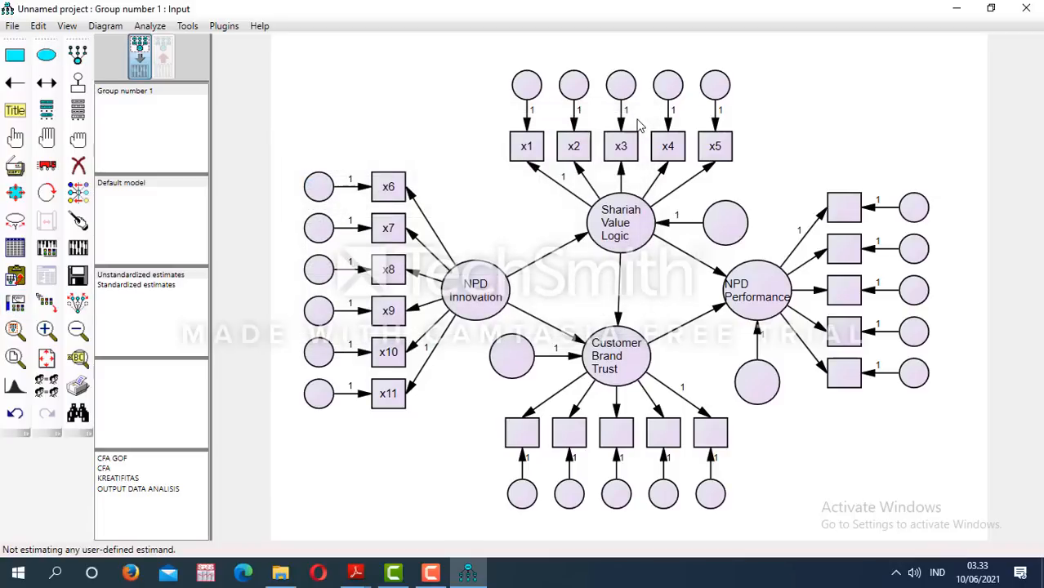
# Name the top two indicators of NPD Performance x12 and x13, going from top to bottom
pyautogui.rightClick(844, 212)
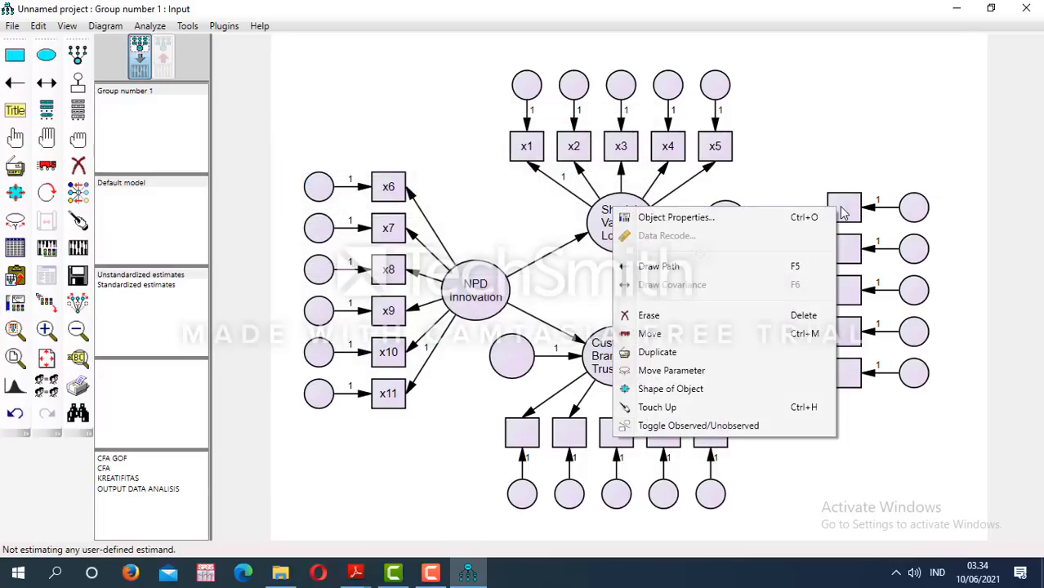
pyautogui.click(799, 220)
pyautogui.write('x12')
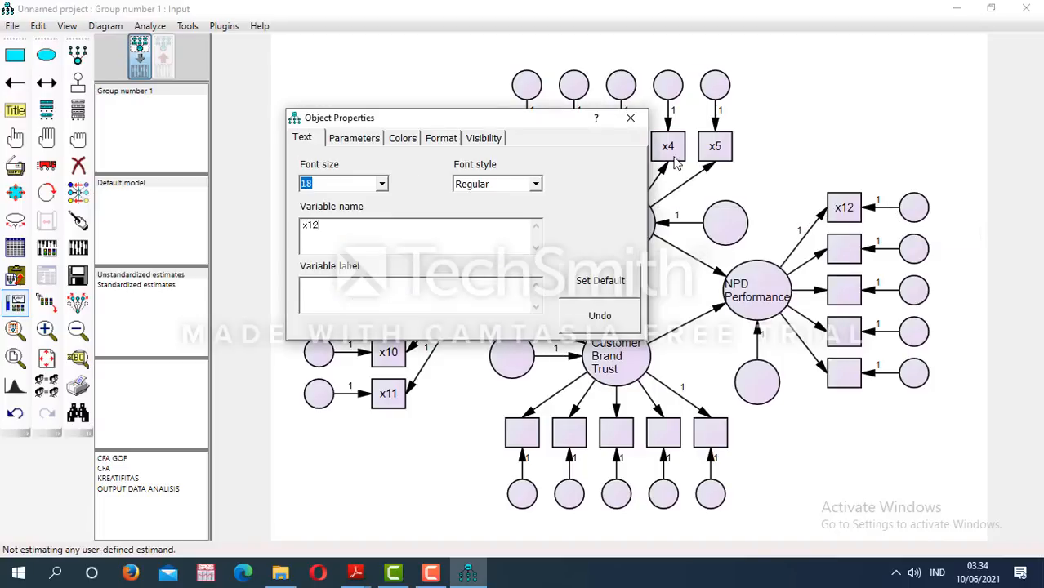
pyautogui.click(629, 118)
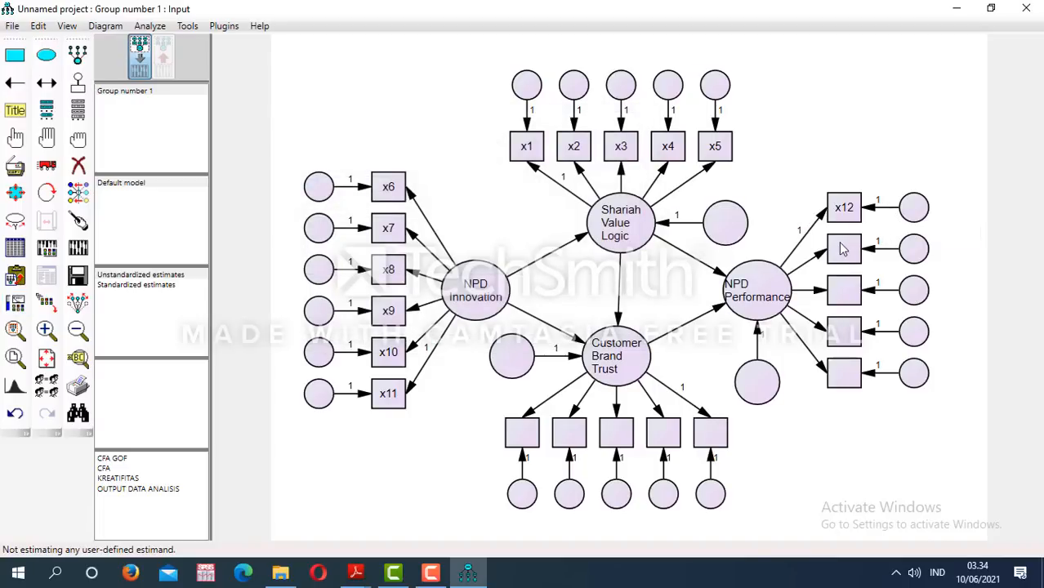
pyautogui.rightClick(843, 249)
pyautogui.click(787, 253)
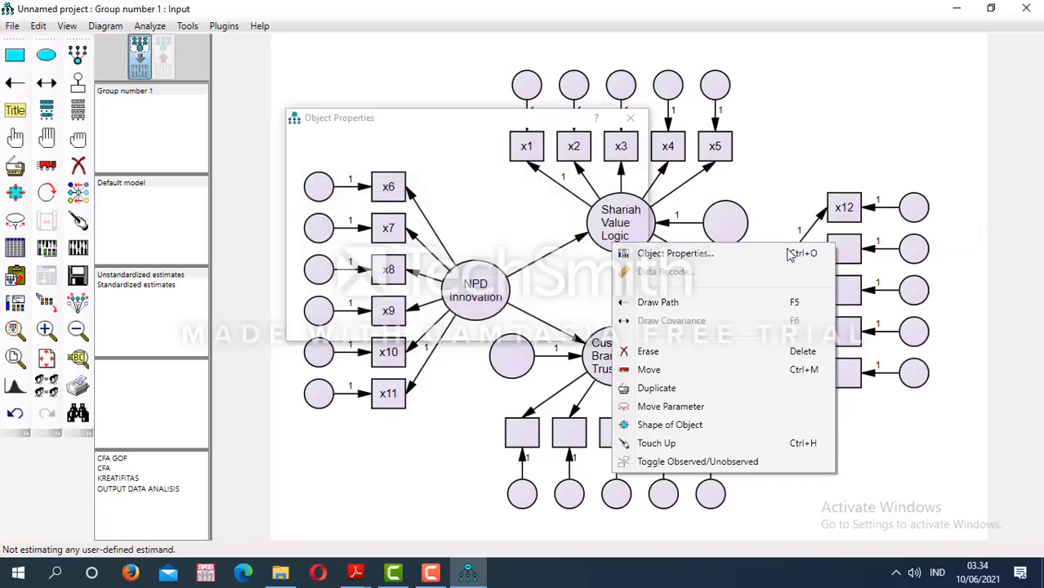
pyautogui.write('x13')
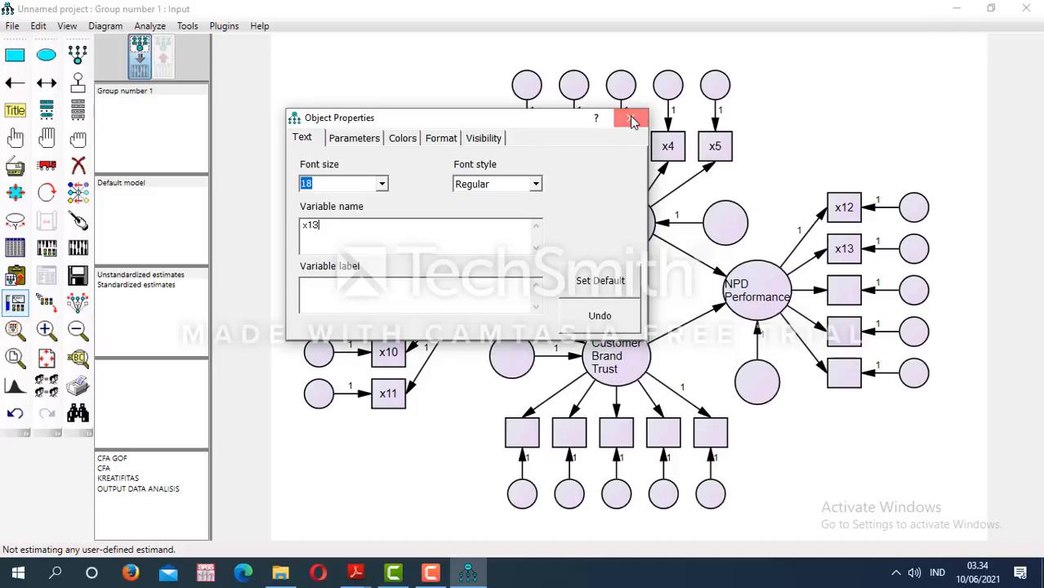
pyautogui.click(630, 117)
# Name the third and fourth indicators of NPD Performance x14 and x15, going from top to bottom
pyautogui.rightClick(847, 299)
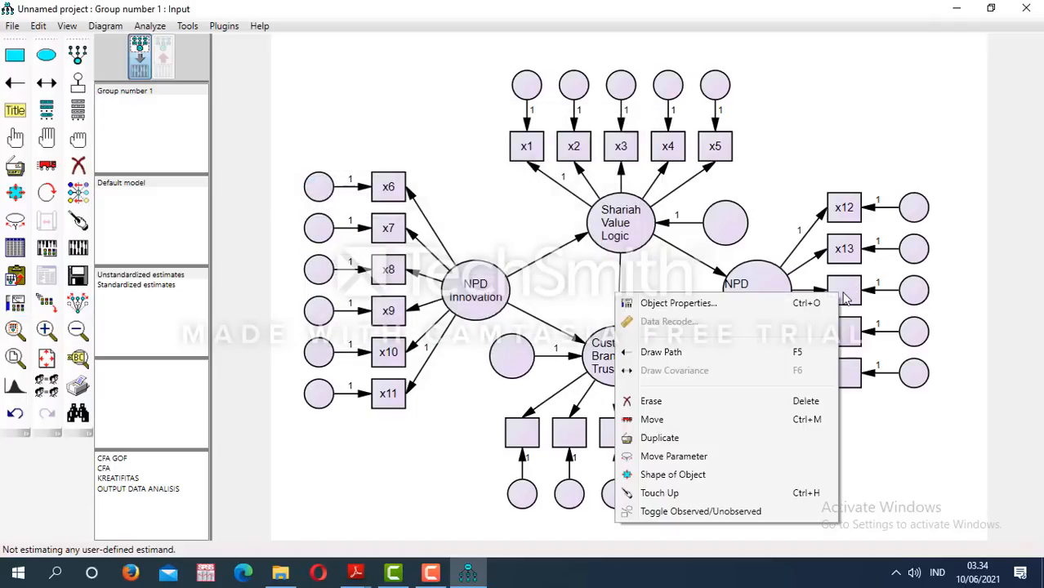
pyautogui.click(803, 299)
pyautogui.write('x14')
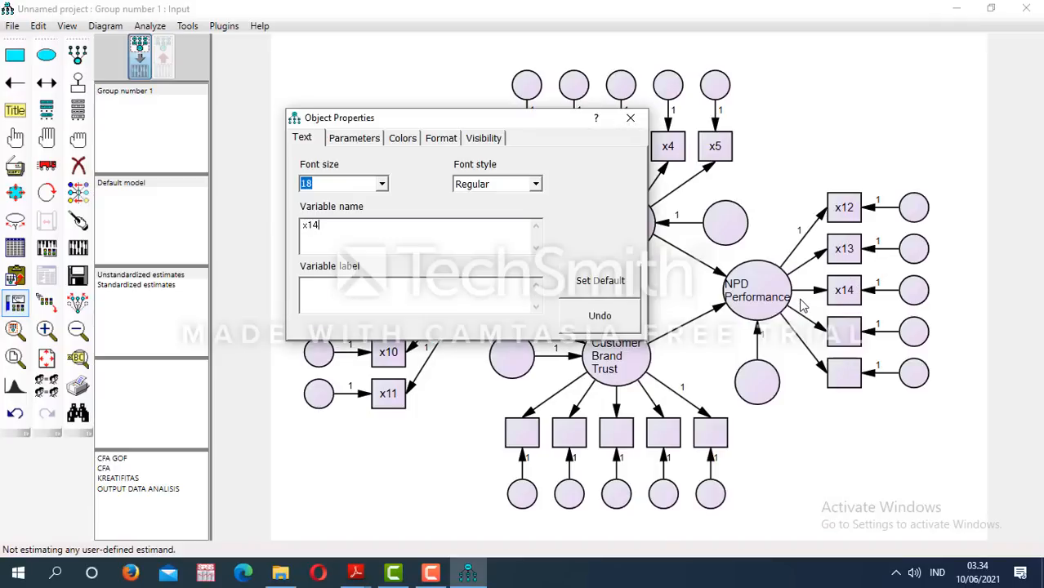
pyautogui.click(630, 118)
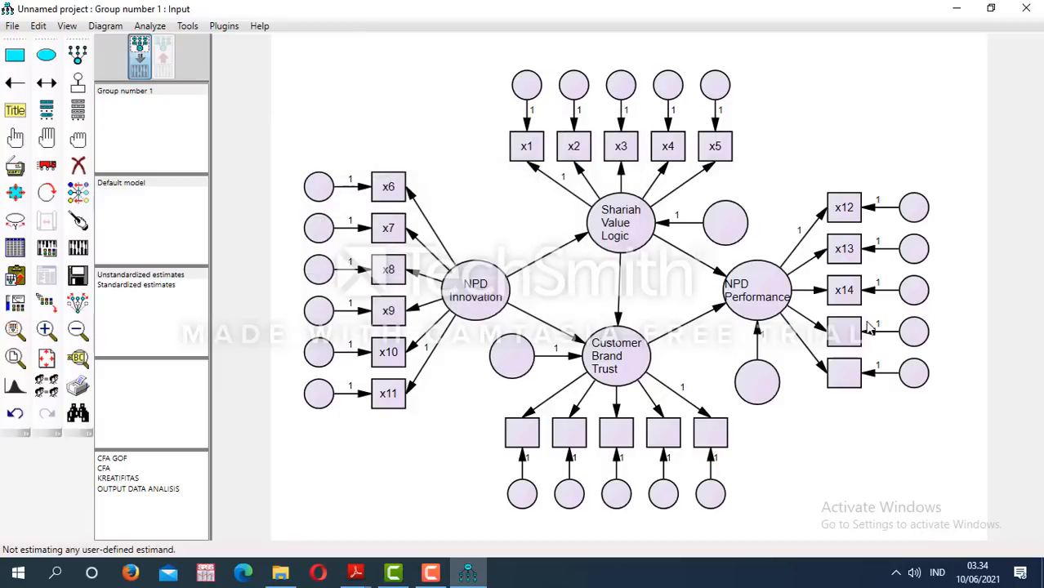
pyautogui.rightClick(846, 333)
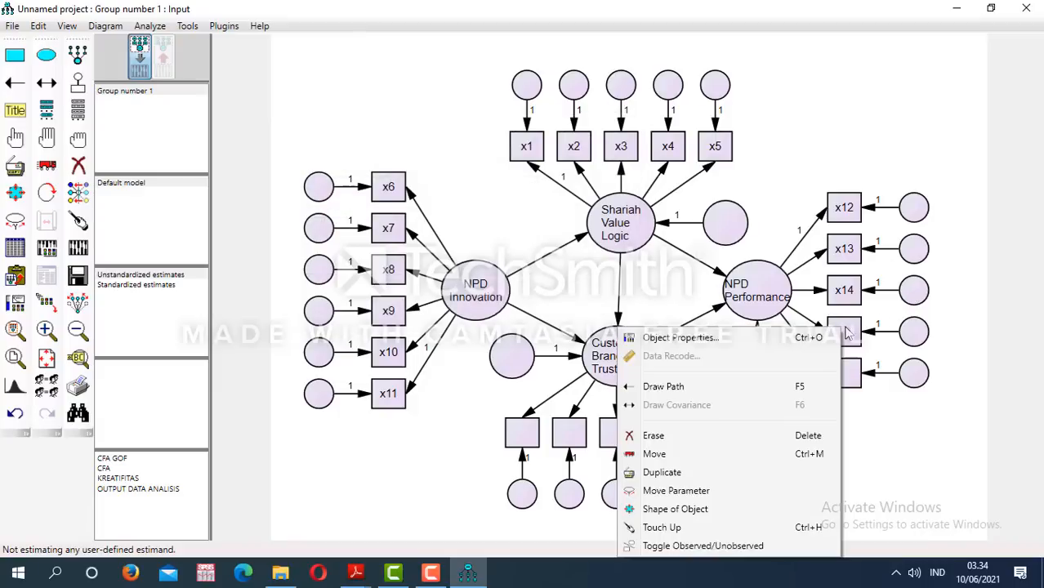
pyautogui.click(799, 341)
pyautogui.write('x15')
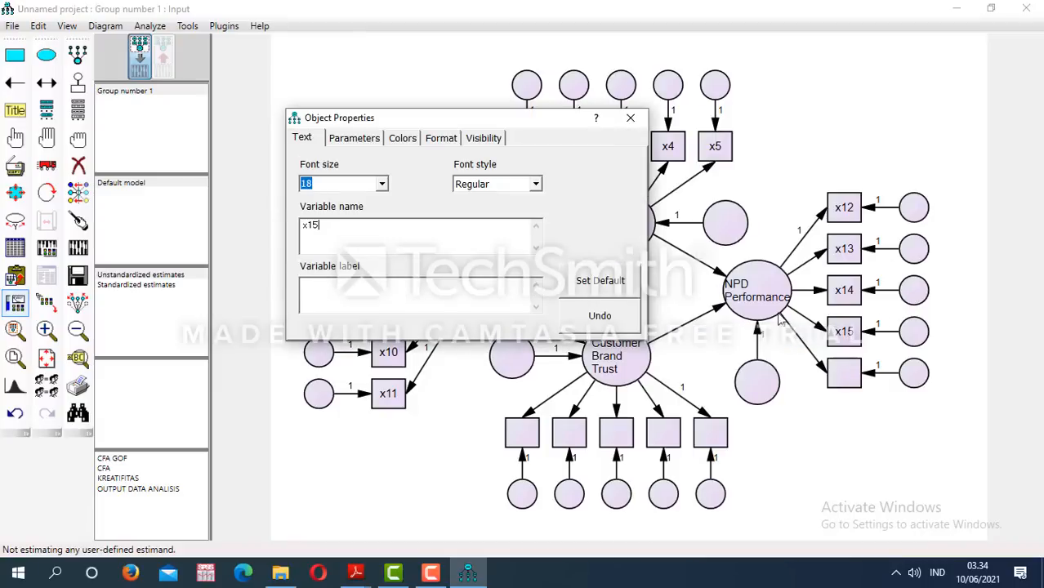
pyautogui.click(632, 120)
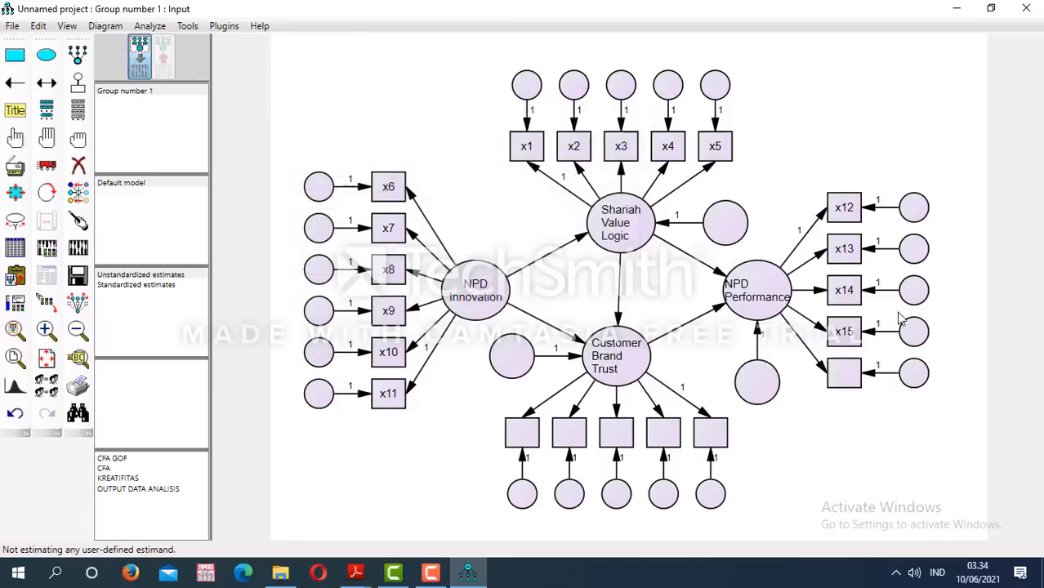
# Name the bottom indicator of NPD Performance x16
pyautogui.rightClick(846, 378)
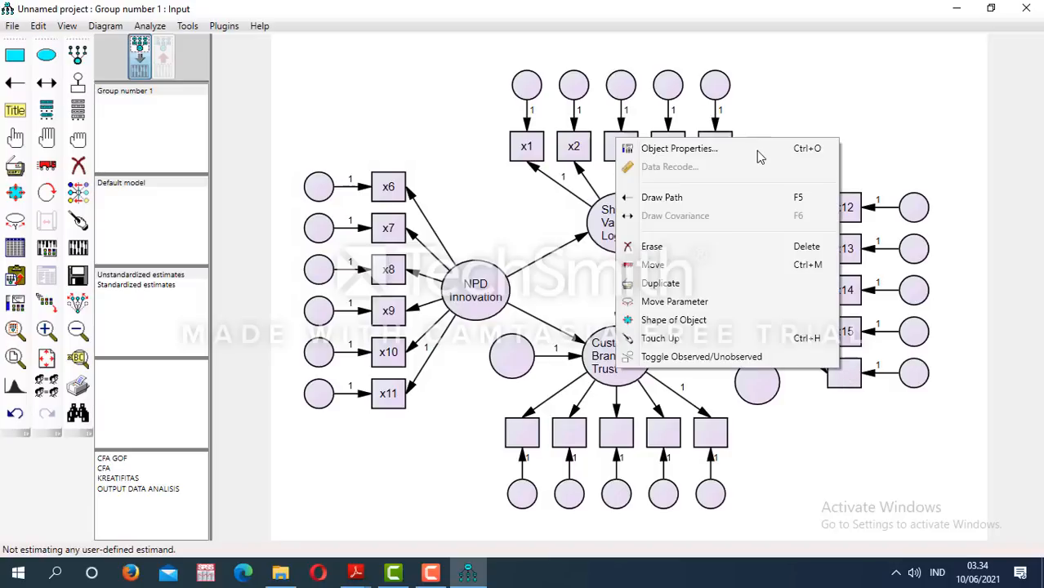
pyautogui.click(756, 152)
pyautogui.write('x1')
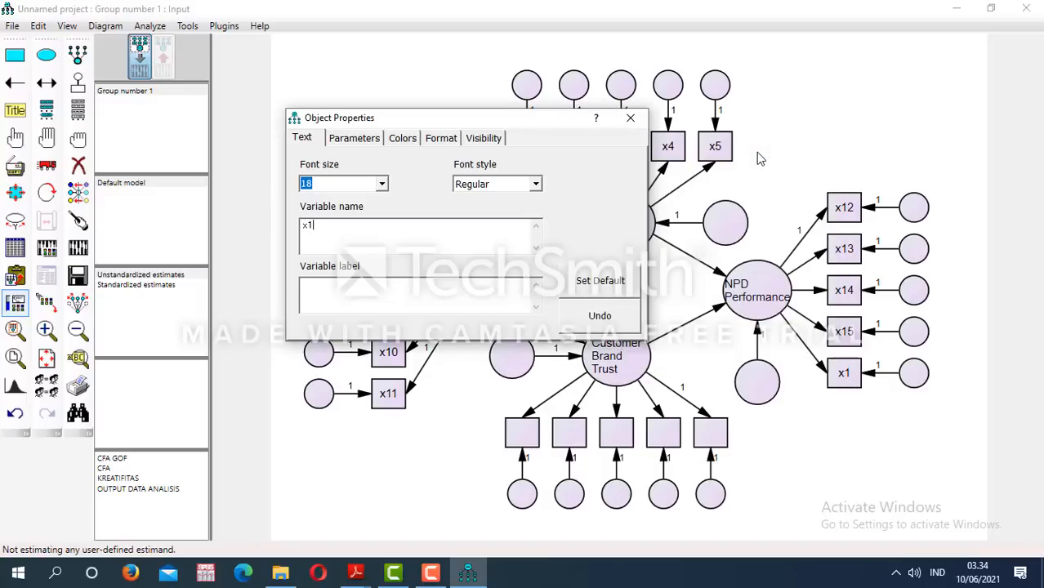
pyautogui.write('6')
pyautogui.click(632, 117)
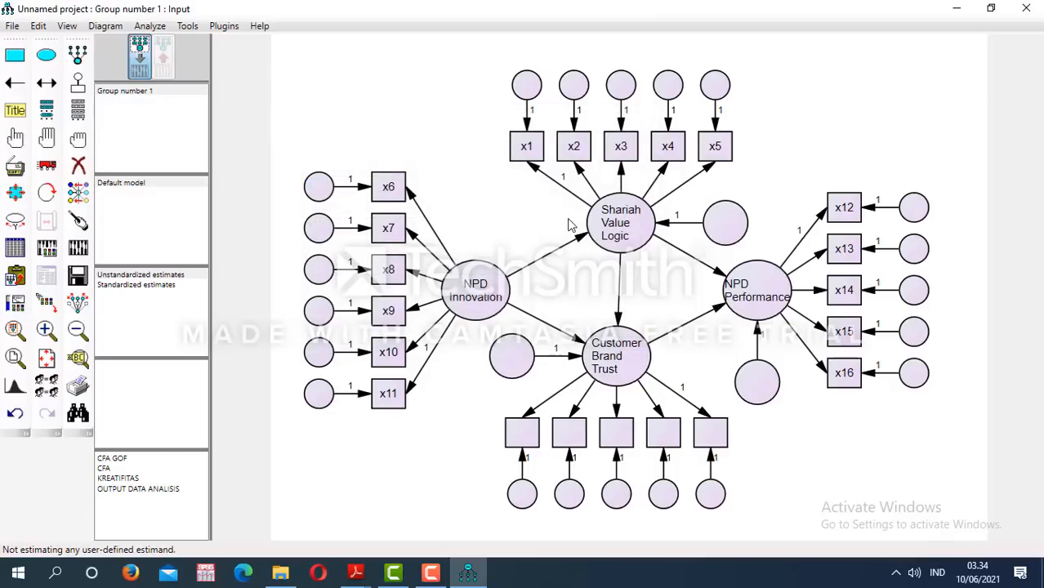
# Name the first two indicators of Customer Brand Trust x17 and x18, going from left to right
pyautogui.rightClick(514, 428)
pyautogui.click(508, 205)
pyautogui.write('x')
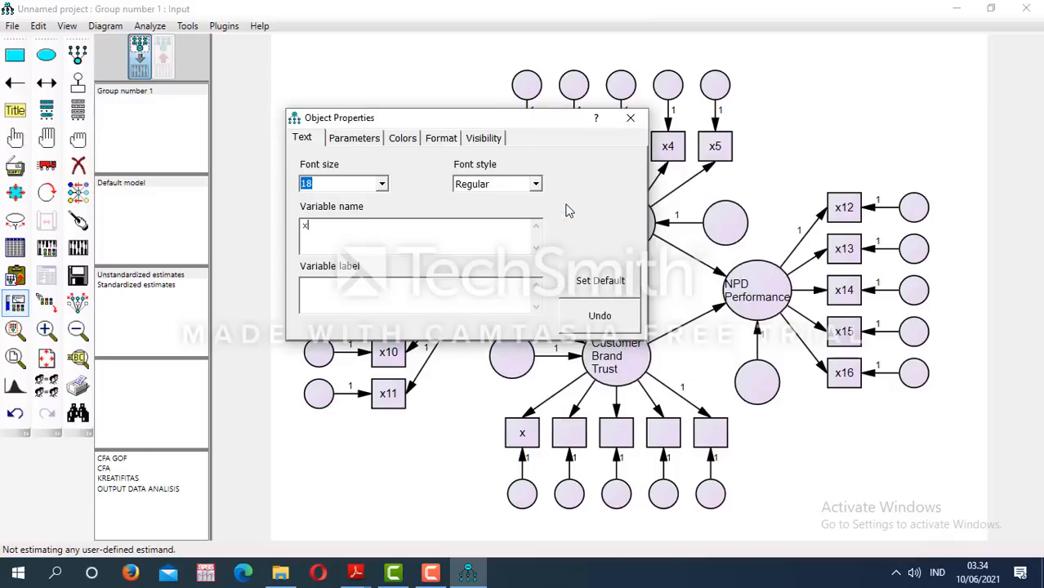
pyautogui.write('17')
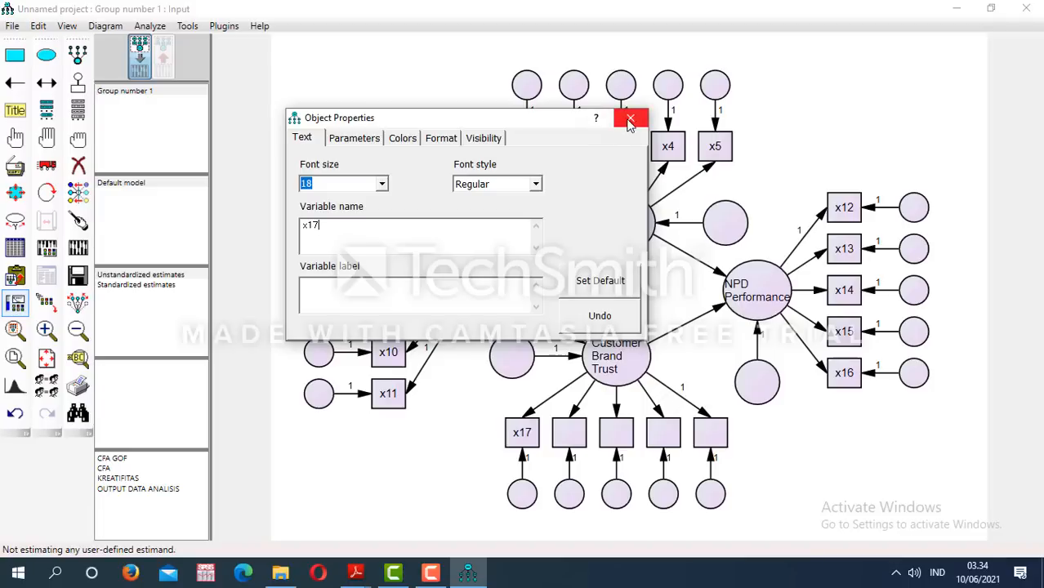
pyautogui.click(630, 121)
pyautogui.rightClick(566, 431)
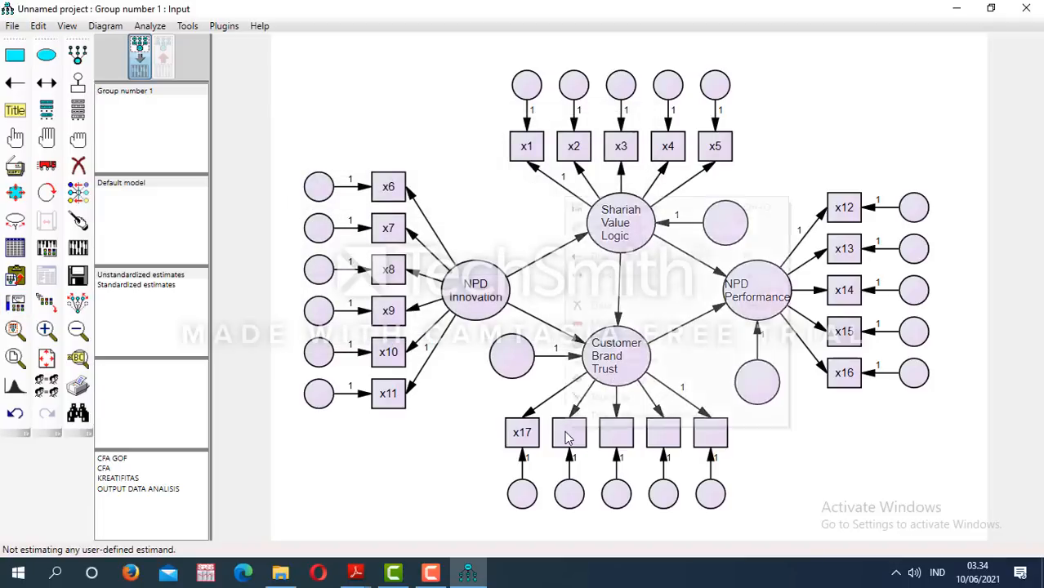
pyautogui.click(624, 210)
pyautogui.write('x')
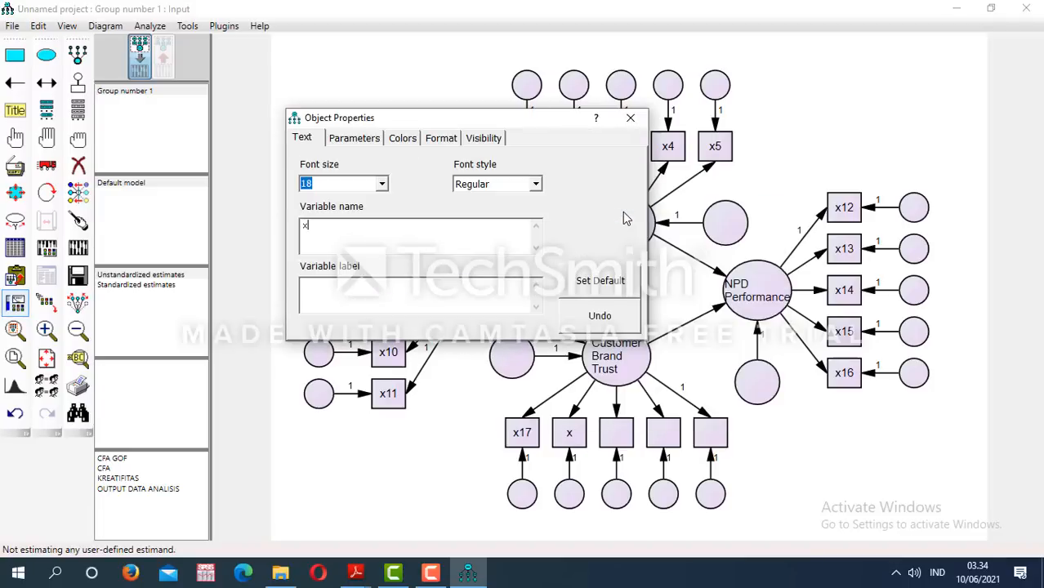
pyautogui.write('18')
pyautogui.click(630, 118)
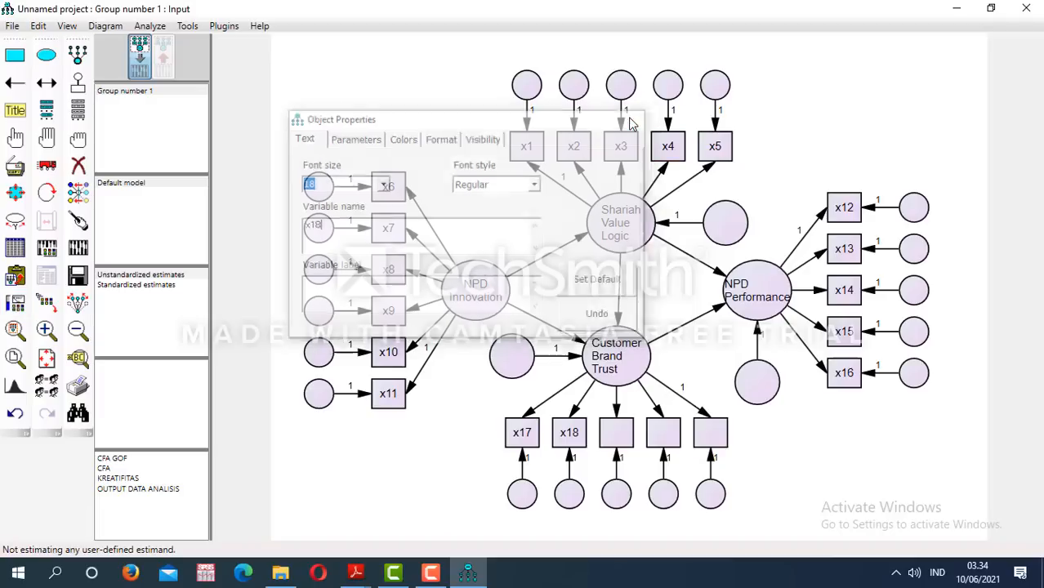
# Name the third and fourth indicators of Customer Brand Trust x19 and x20, going from left to right
pyautogui.rightClick(609, 439)
pyautogui.click(661, 207)
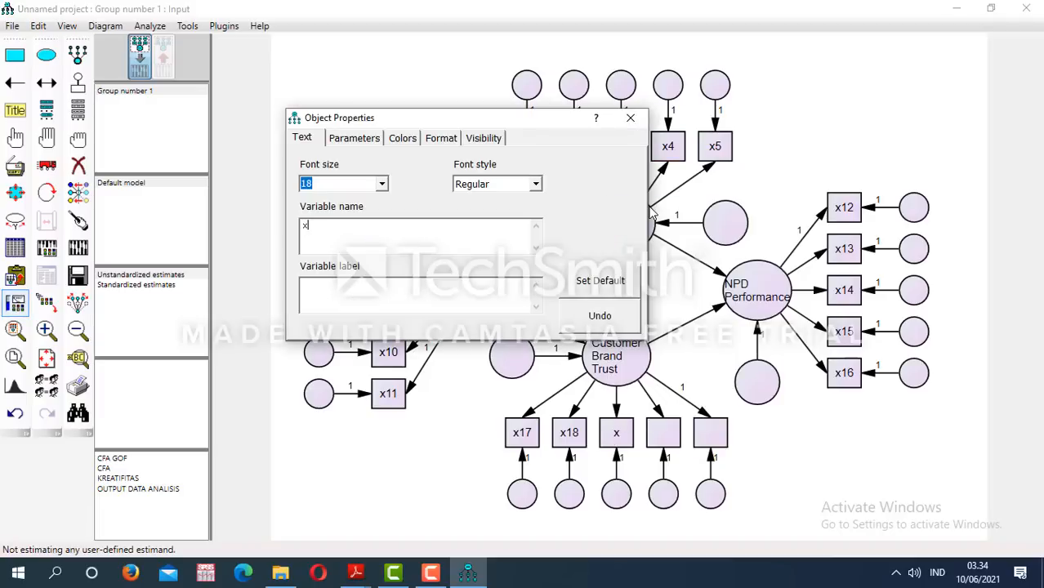
pyautogui.click(629, 118)
pyautogui.rightClick(661, 441)
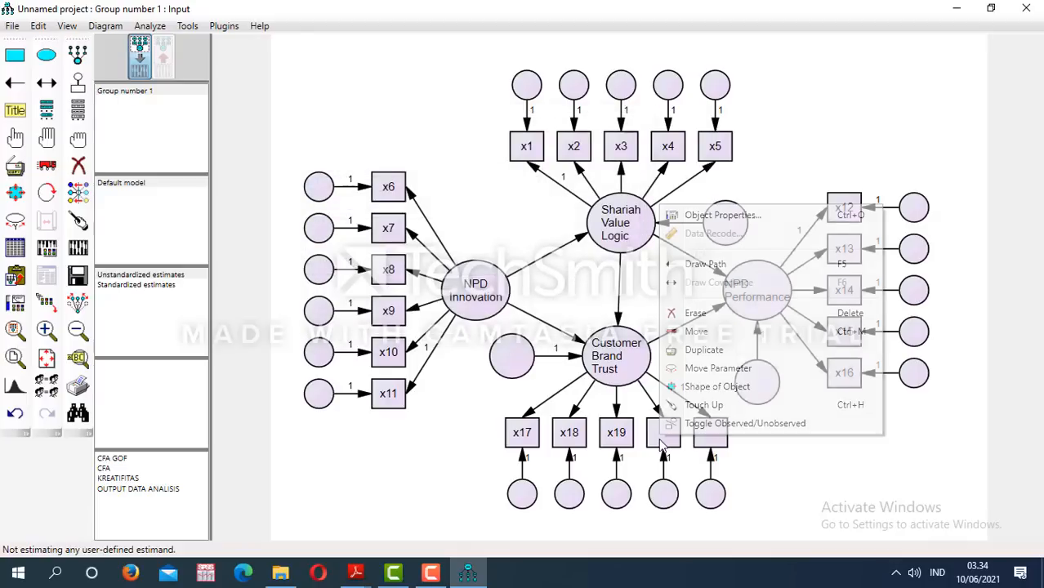
pyautogui.click(698, 215)
pyautogui.write('x20')
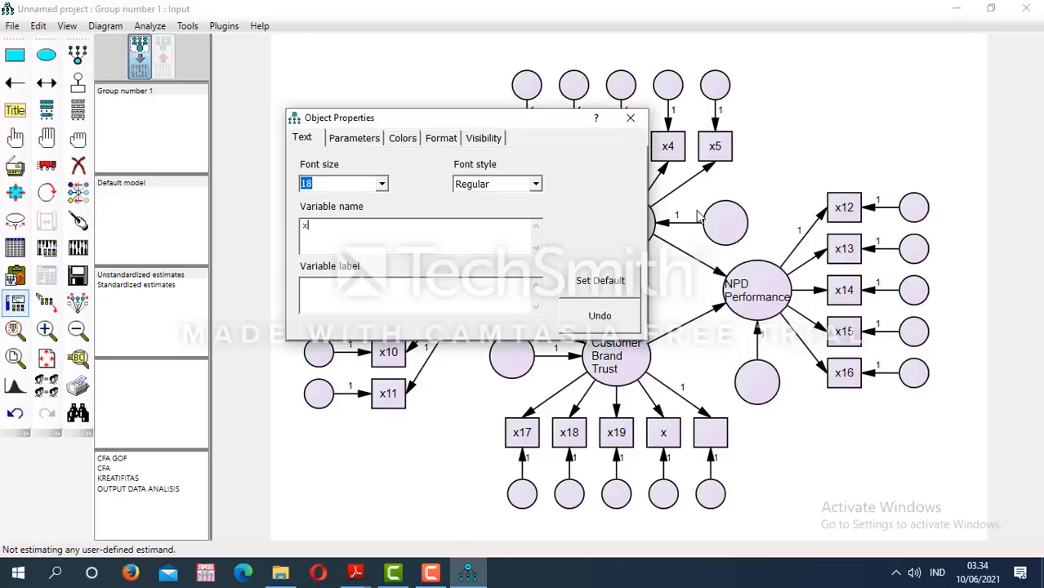
pyautogui.click(630, 117)
# Name the rightmost indicator of Customer Brand Trust x21
pyautogui.rightClick(720, 442)
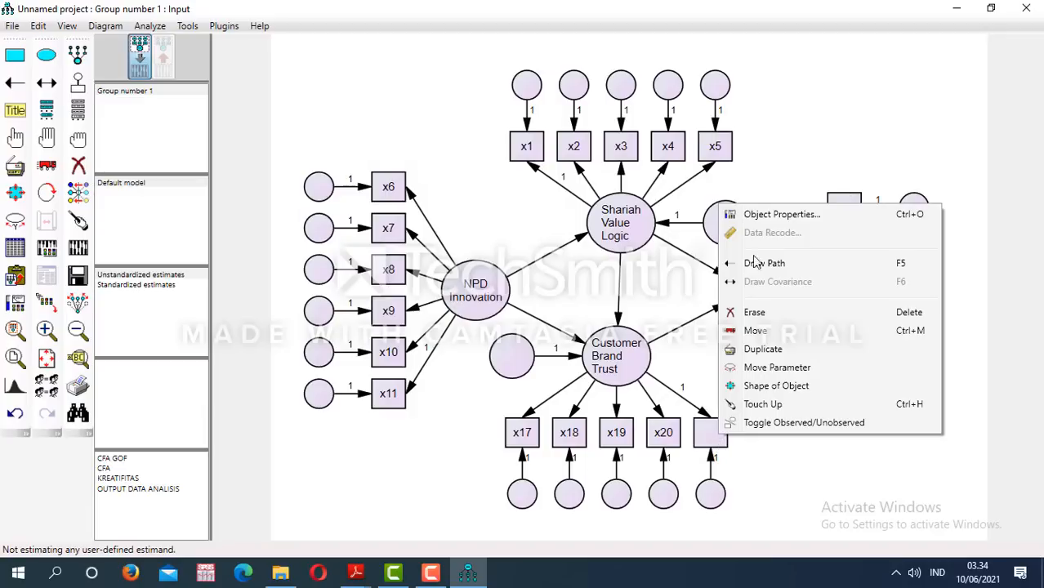
pyautogui.click(755, 215)
pyautogui.write('x21')
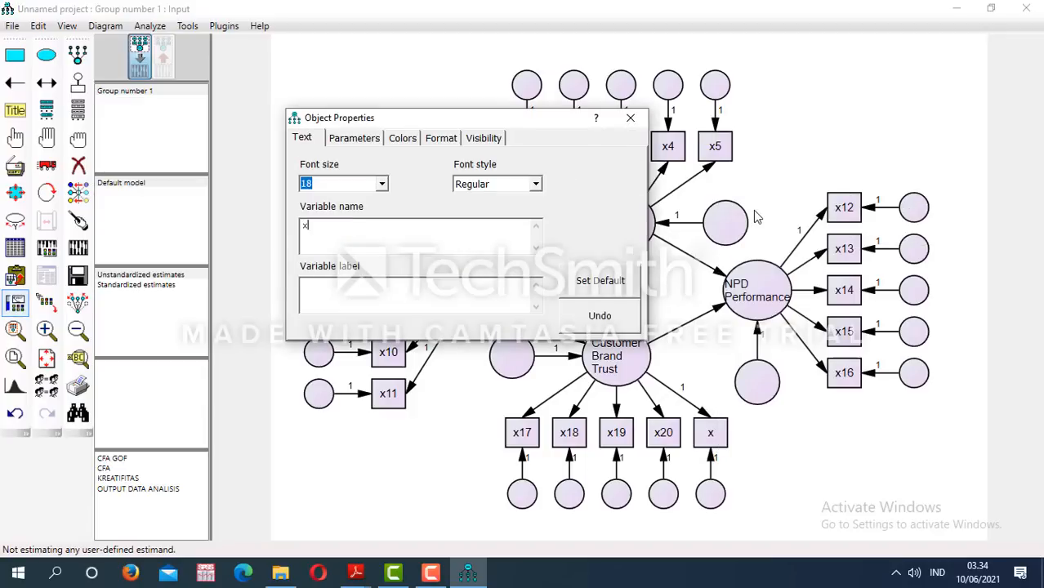
pyautogui.click(630, 117)
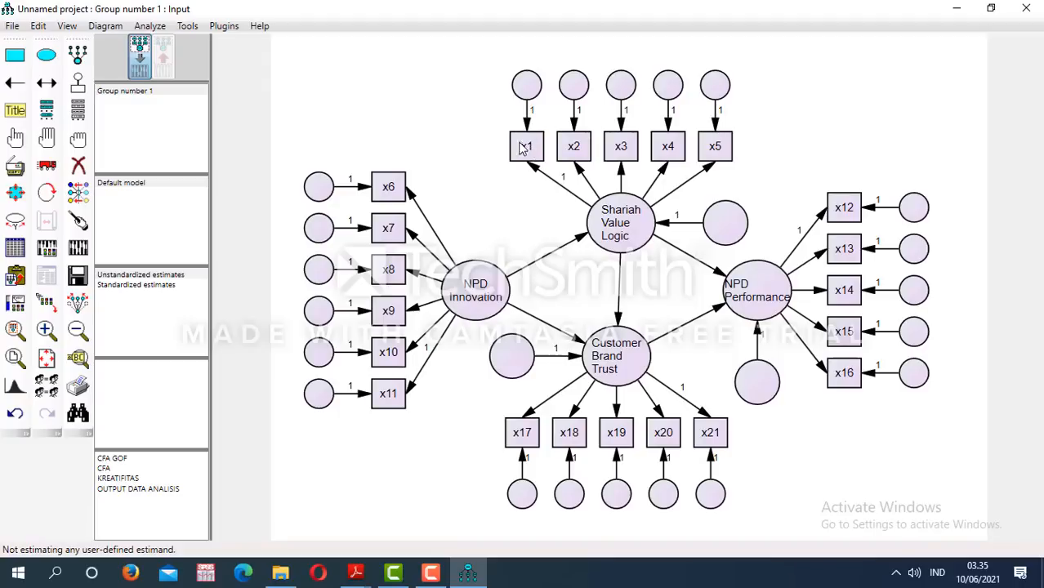
# Name the error terms of indicators x1 and x2 of Shariah Value Logic e1 and e2
pyautogui.rightClick(527, 87)
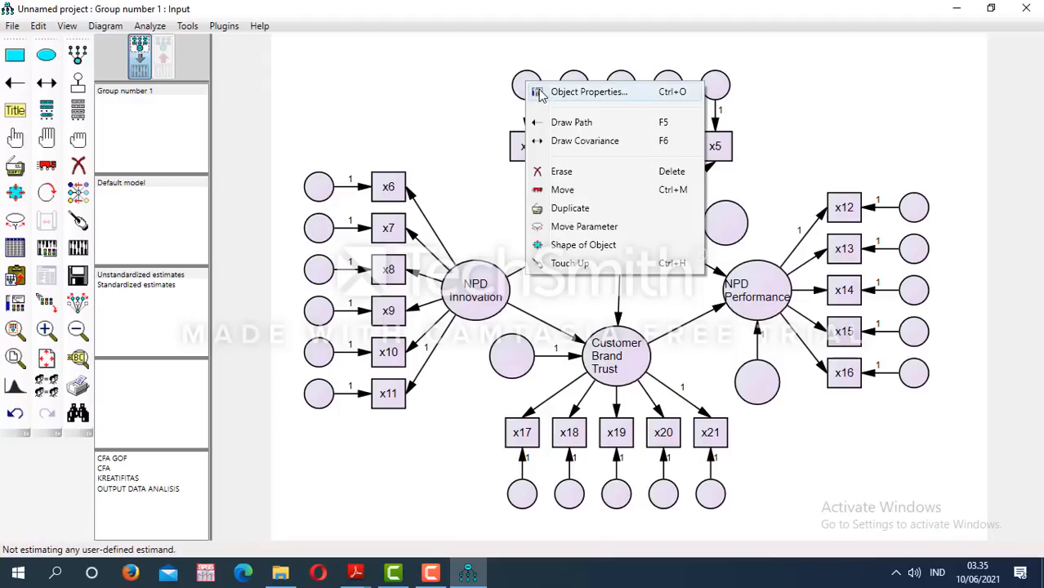
pyautogui.click(539, 93)
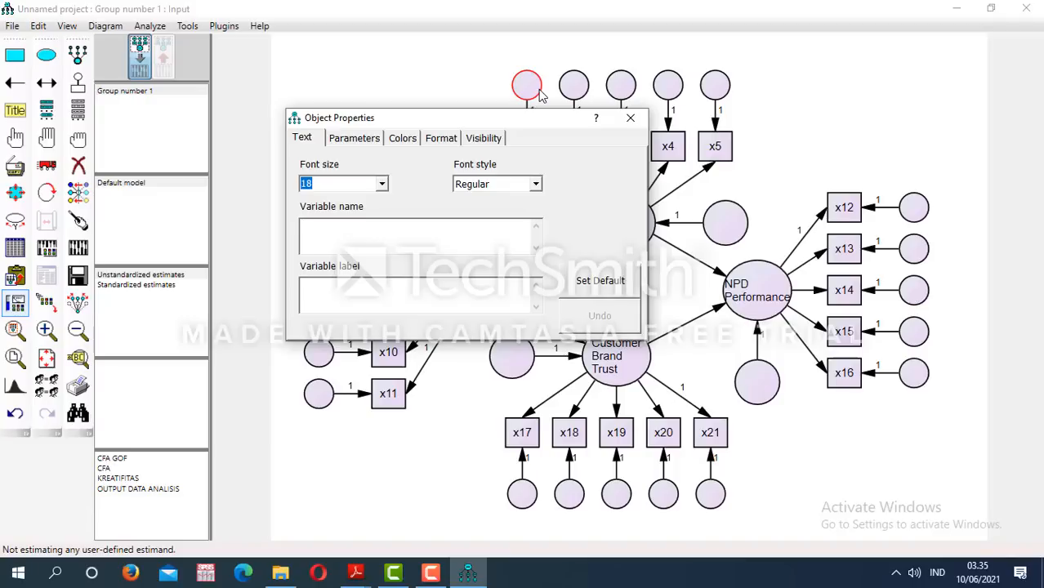
pyautogui.write('e1')
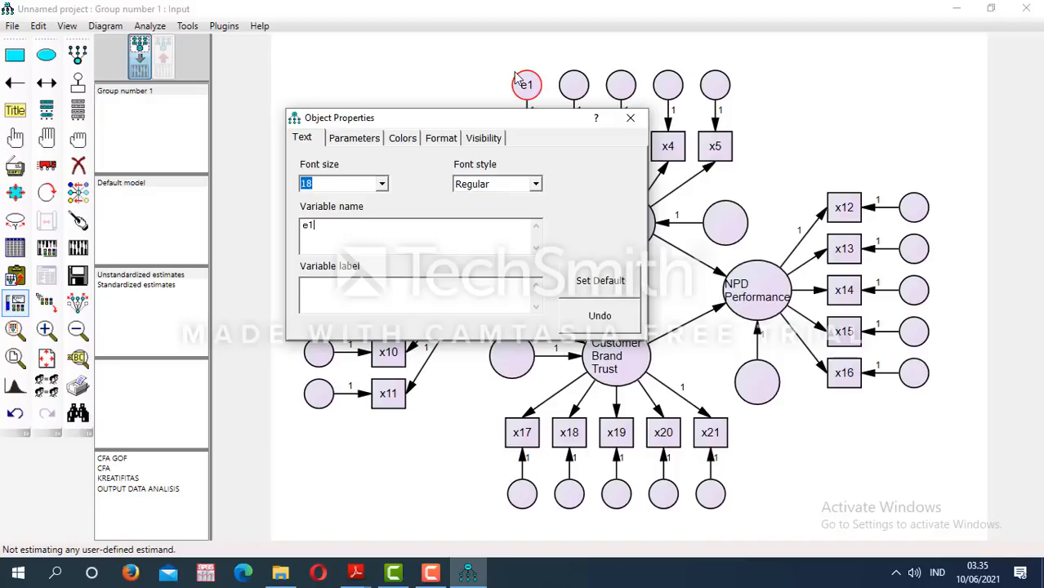
pyautogui.click(630, 117)
pyautogui.rightClick(576, 88)
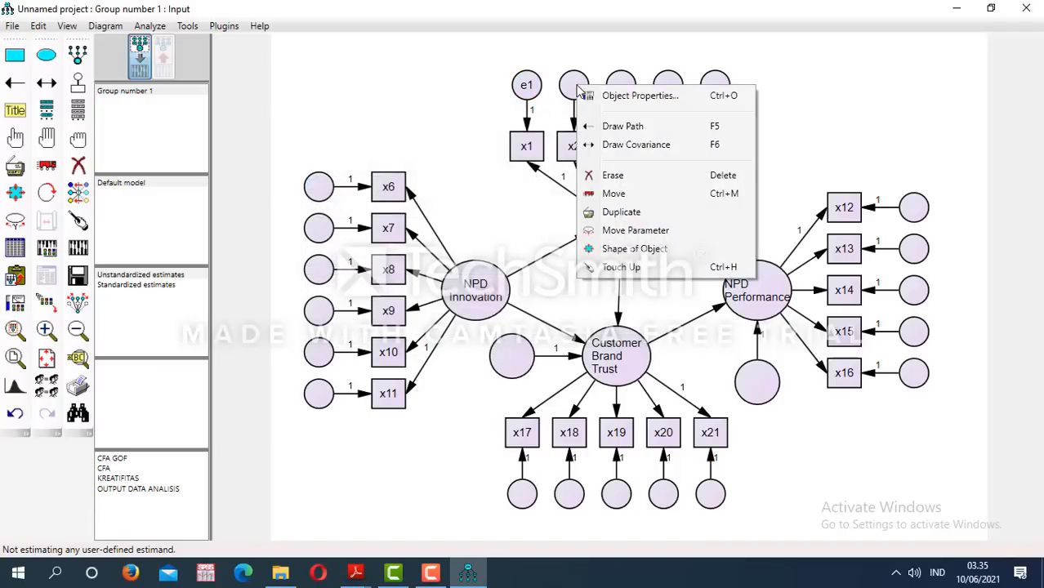
pyautogui.click(595, 99)
pyautogui.write('e2')
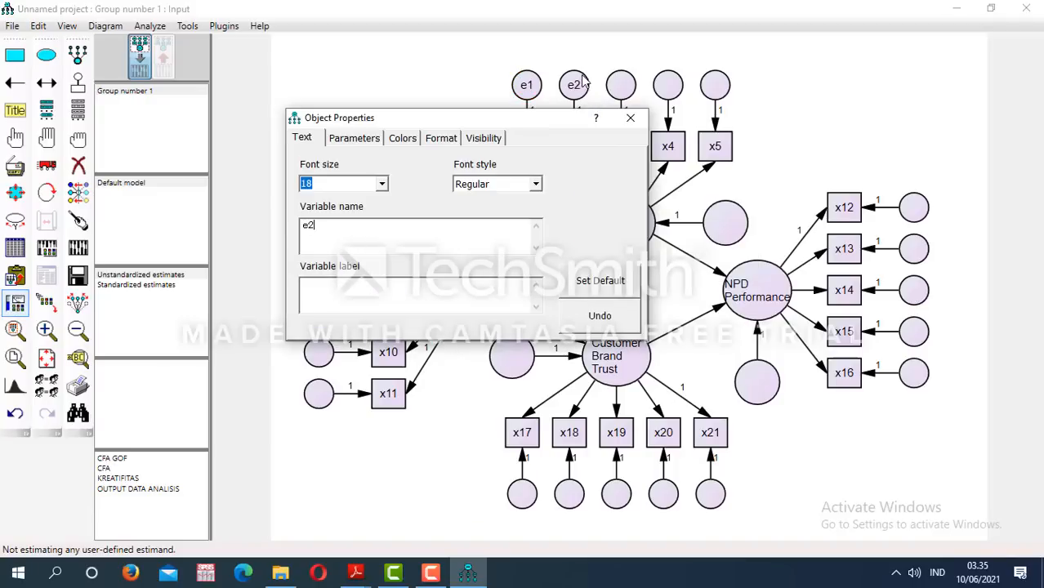
pyautogui.click(629, 118)
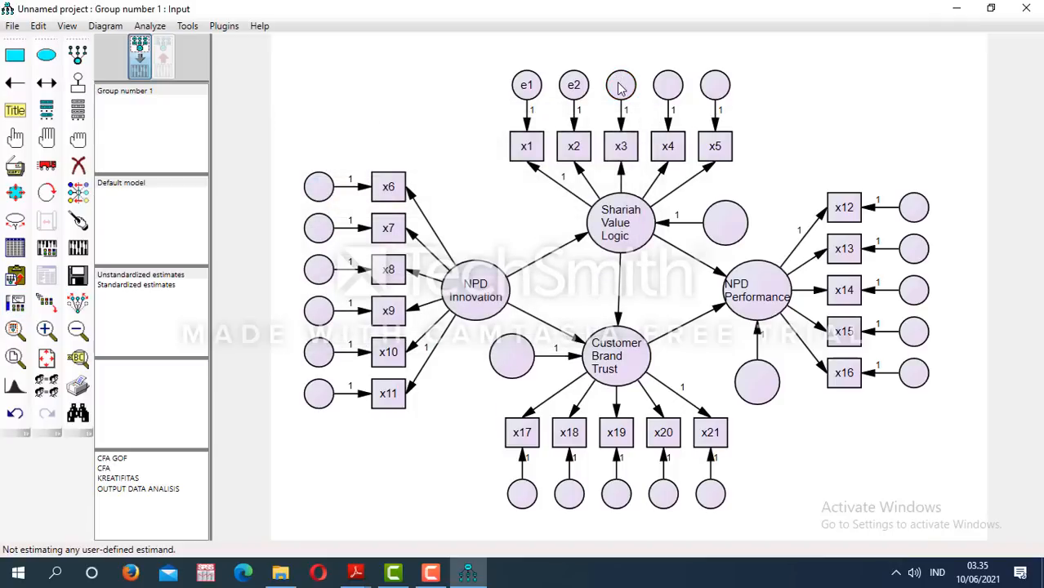
# Name the error terms of indicators x3 and x4 of Shariah Value Logic e3 and e4
pyautogui.rightClick(619, 88)
pyautogui.click(637, 98)
pyautogui.write('e')
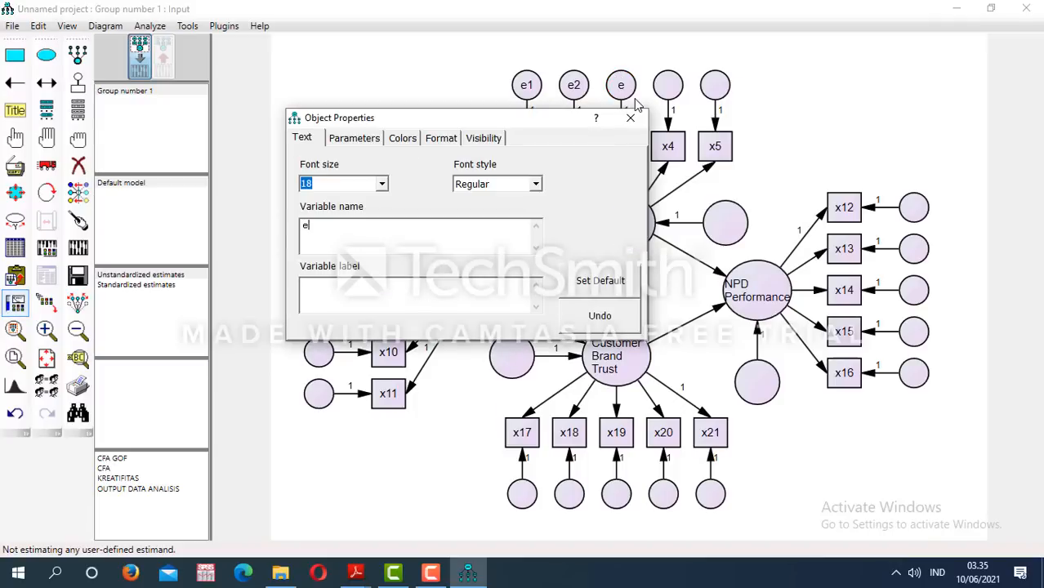
pyautogui.write('3')
pyautogui.click(629, 118)
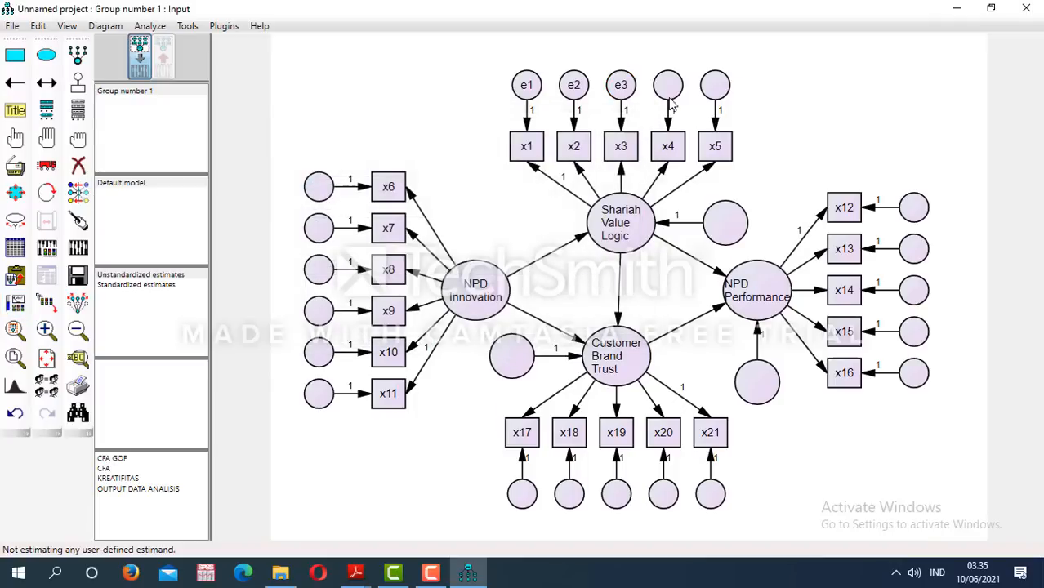
pyautogui.rightClick(670, 91)
pyautogui.click(683, 100)
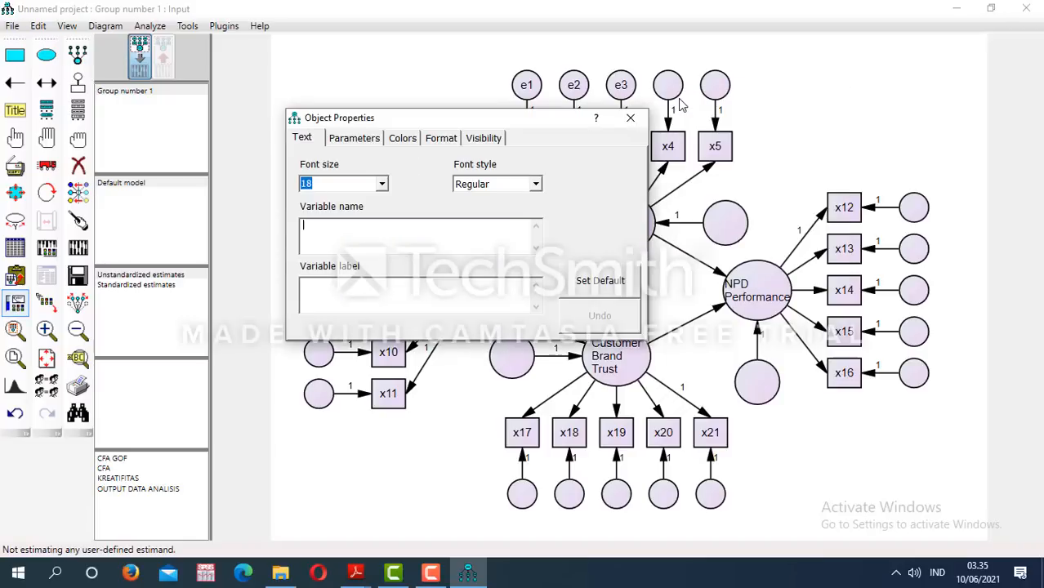
pyautogui.write('e4')
pyautogui.click(630, 117)
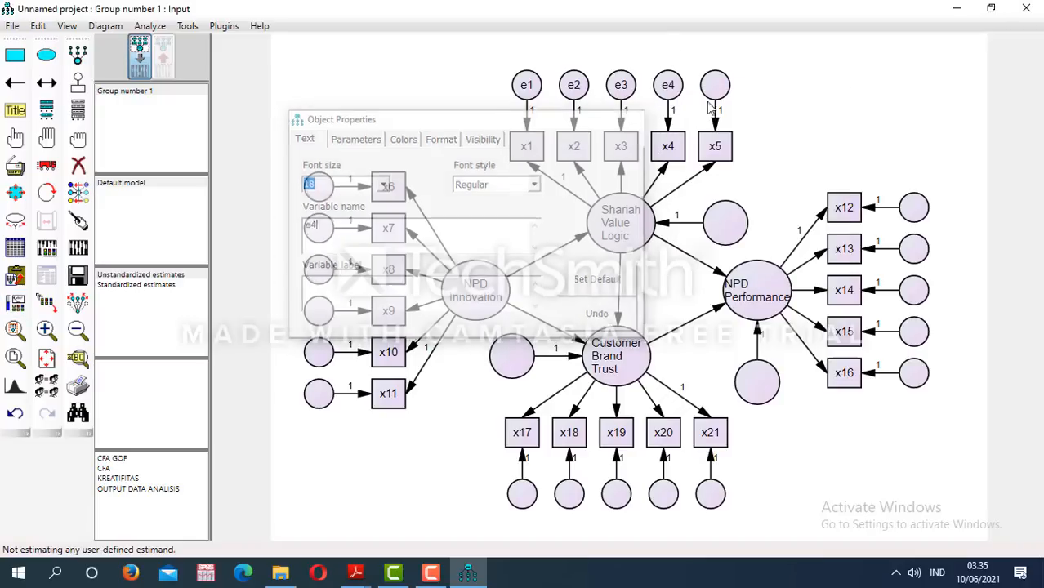
# Name the error term of indicator x5 of Shariah Value Logic e5
pyautogui.rightClick(719, 94)
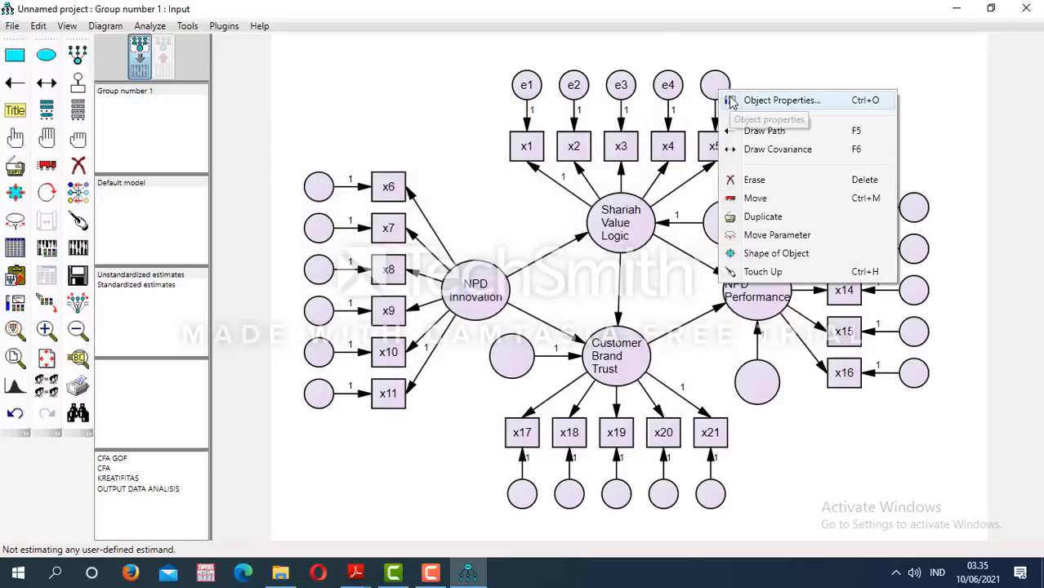
pyautogui.click(733, 101)
pyautogui.write('e5')
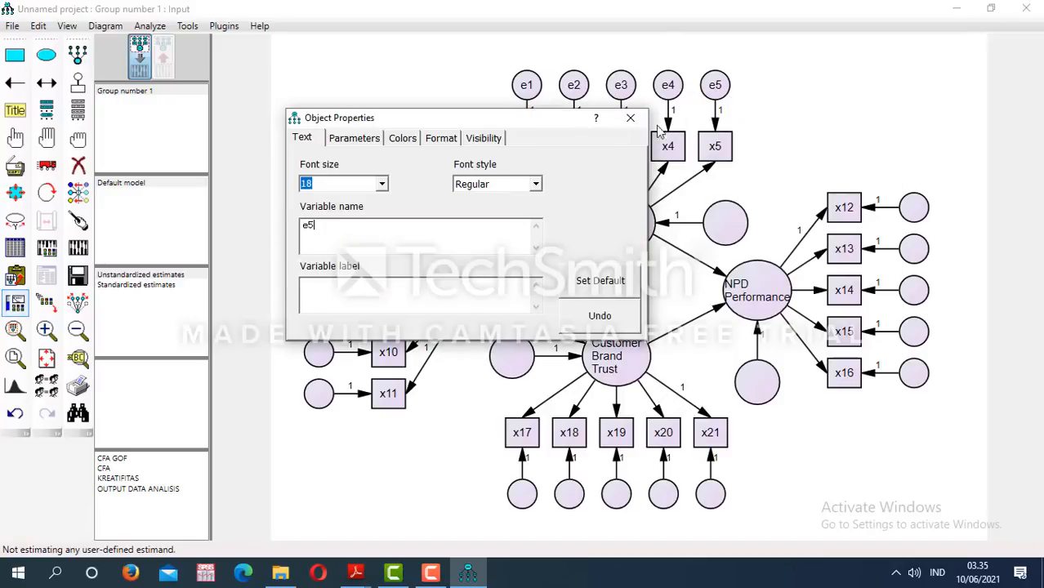
pyautogui.click(630, 117)
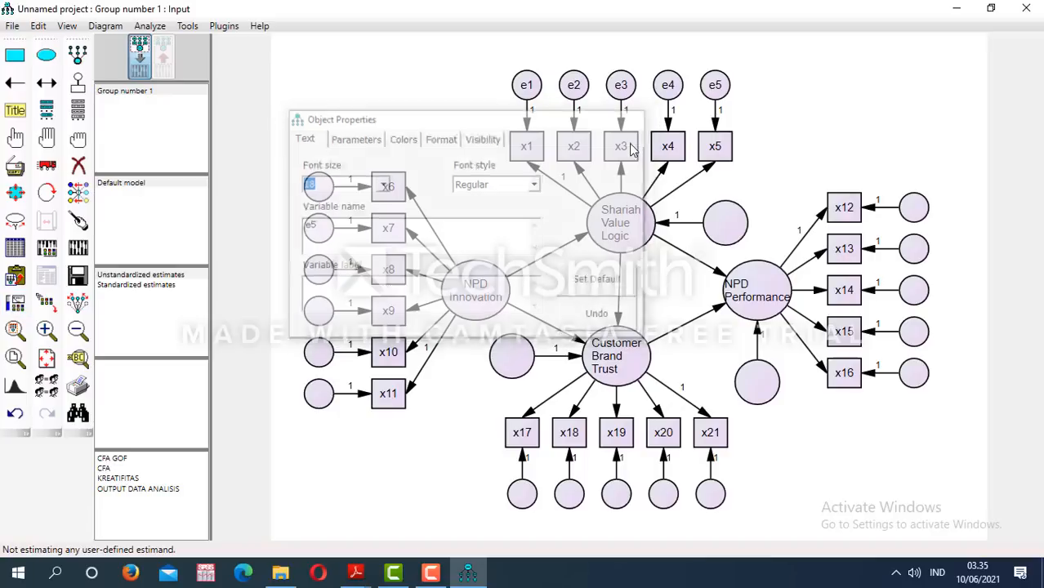
# Name the error terms of indicators x6 and x7 of NPD Innovation e6 and e7
pyautogui.rightClick(320, 188)
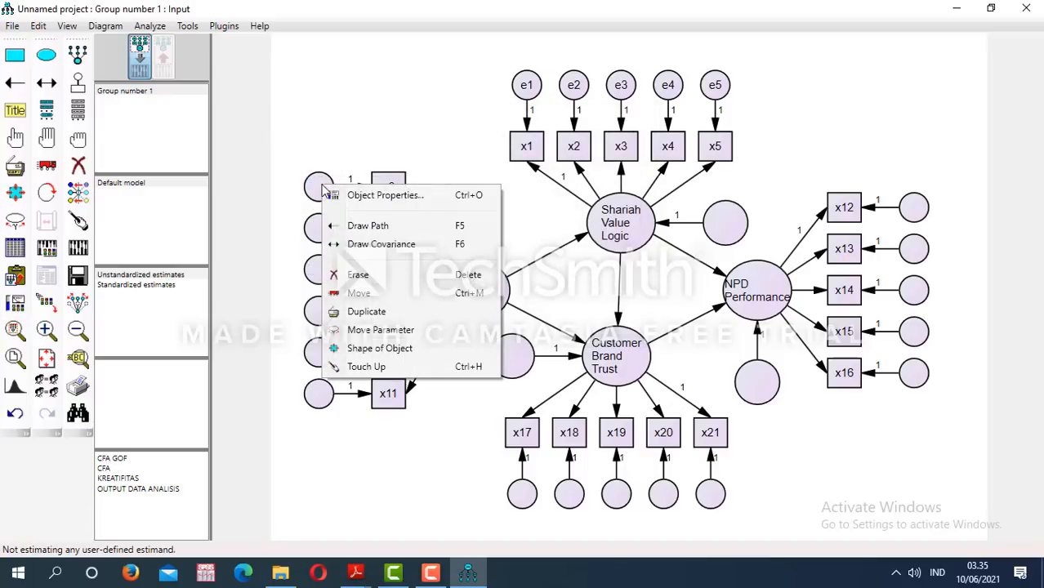
pyautogui.click(360, 198)
pyautogui.write('e6')
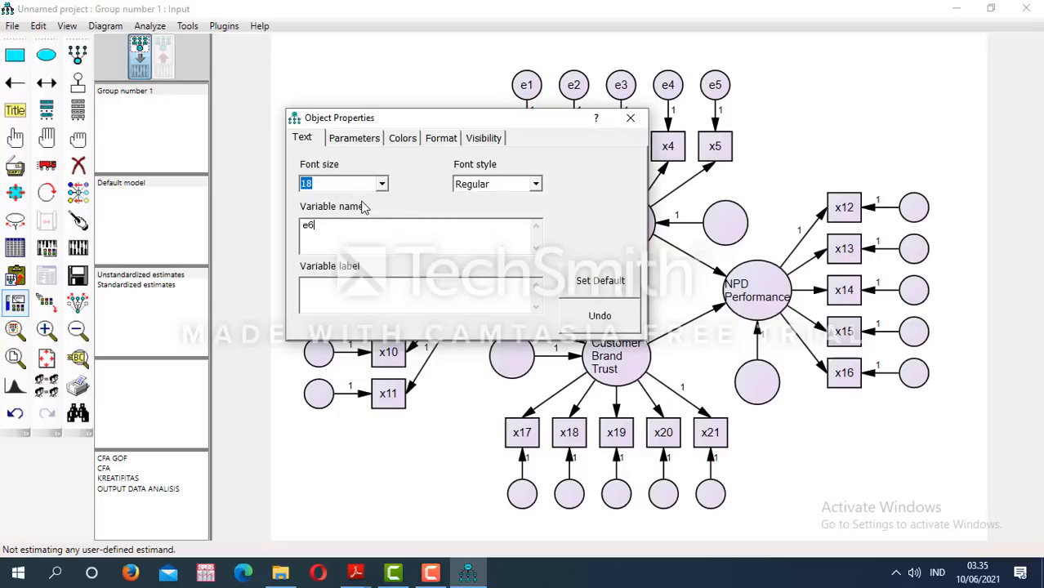
pyautogui.click(630, 117)
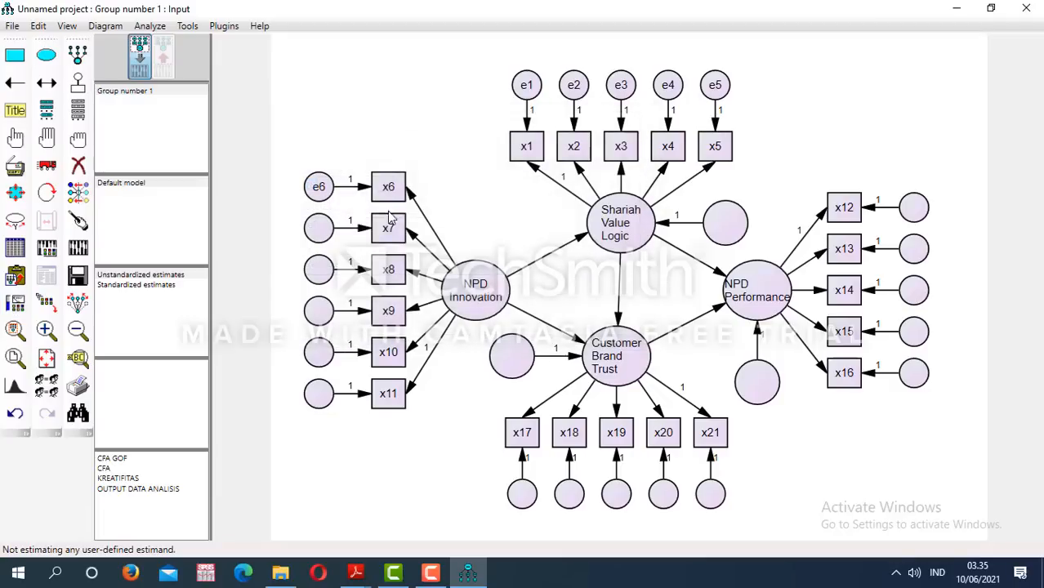
pyautogui.rightClick(324, 228)
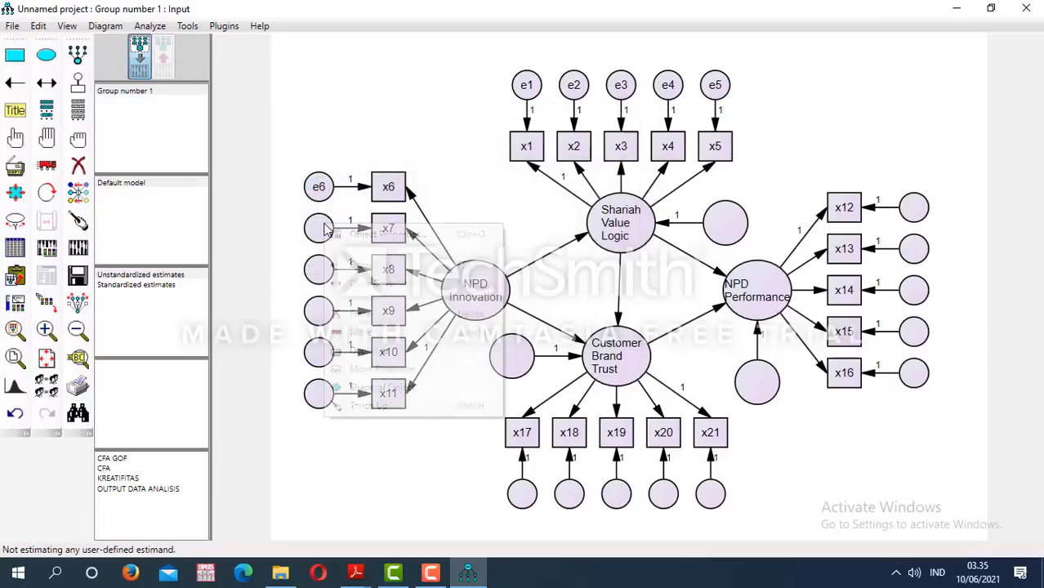
pyautogui.click(355, 236)
pyautogui.write('e7')
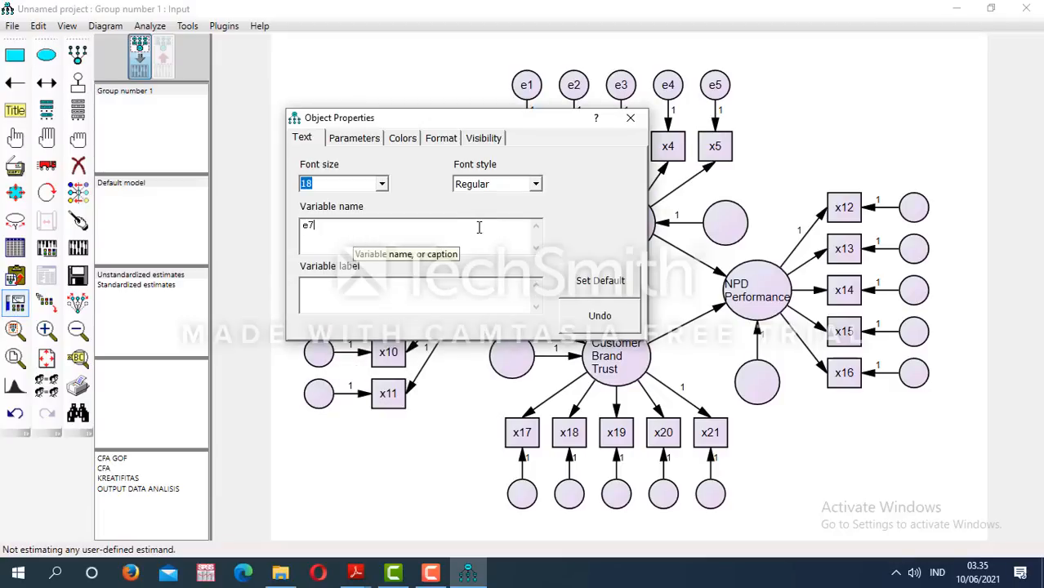
pyautogui.click(632, 119)
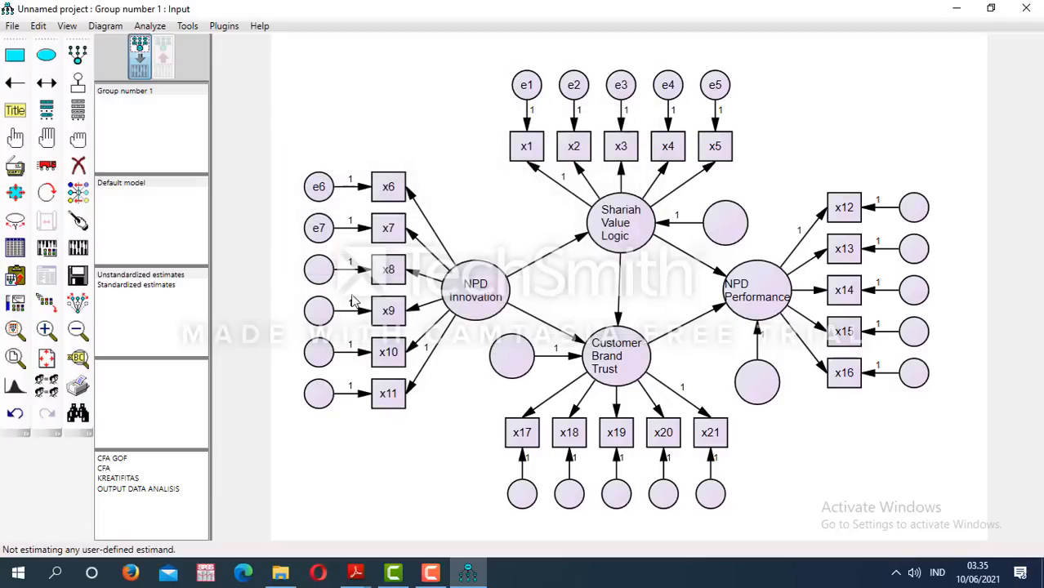
# Name the error term of indicator x8 of NPD Innovation e8
pyautogui.rightClick(321, 271)
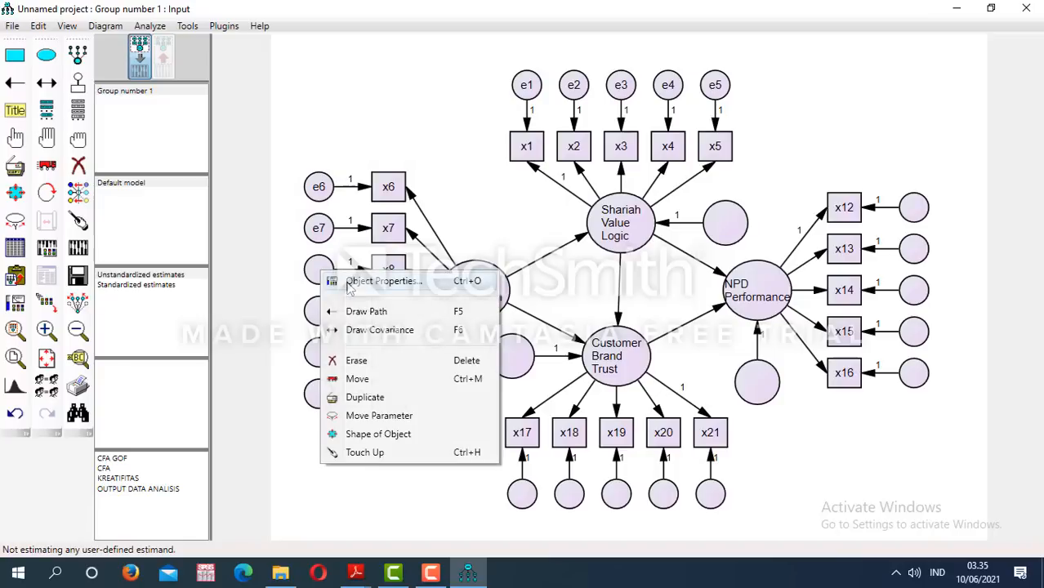
pyautogui.click(350, 283)
pyautogui.write('e8')
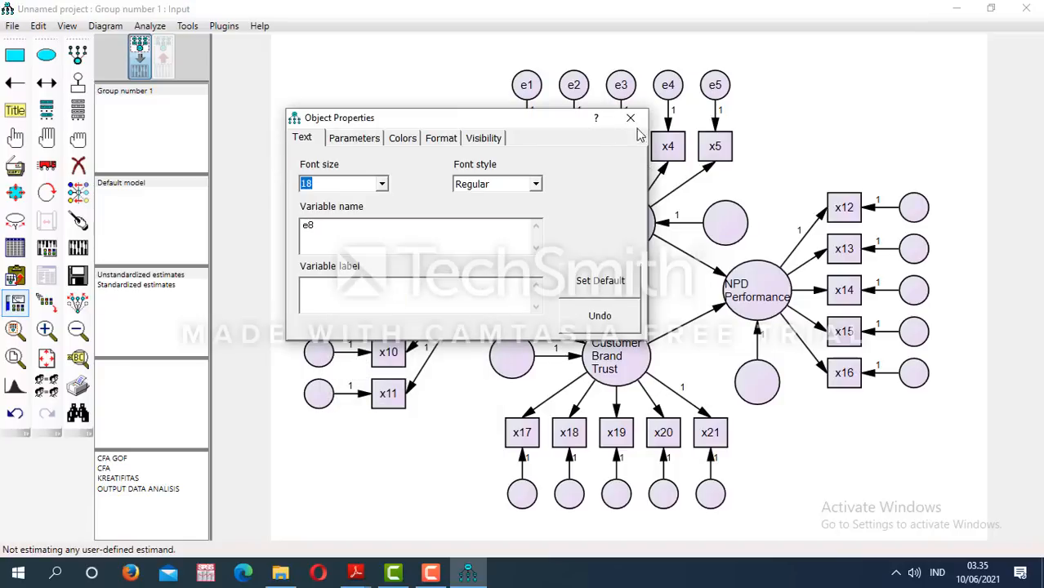
pyautogui.click(631, 118)
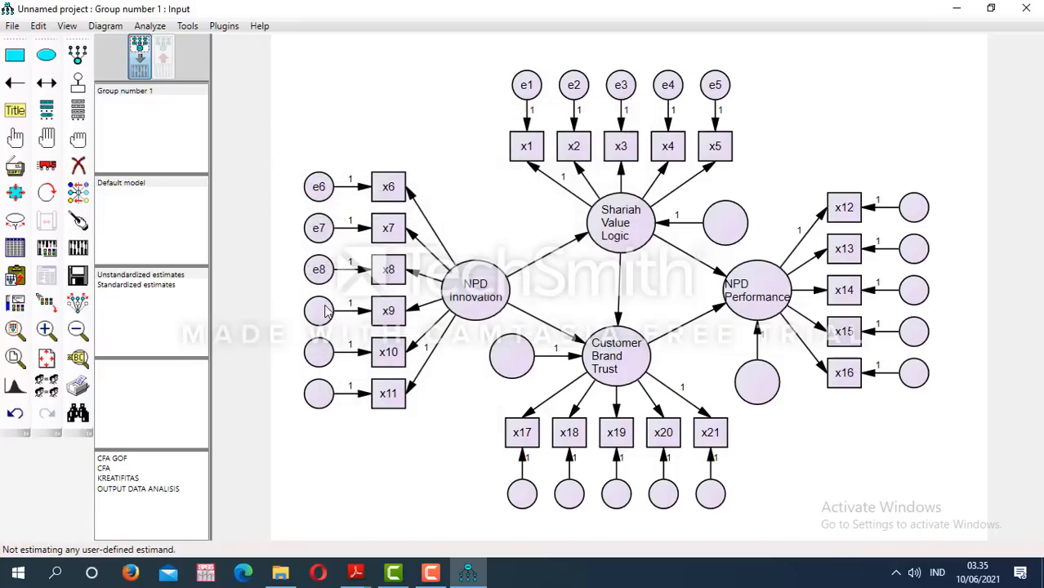
# Name the error term of indicator x9 of NPD Innovation e9
pyautogui.rightClick(324, 310)
pyautogui.click(360, 317)
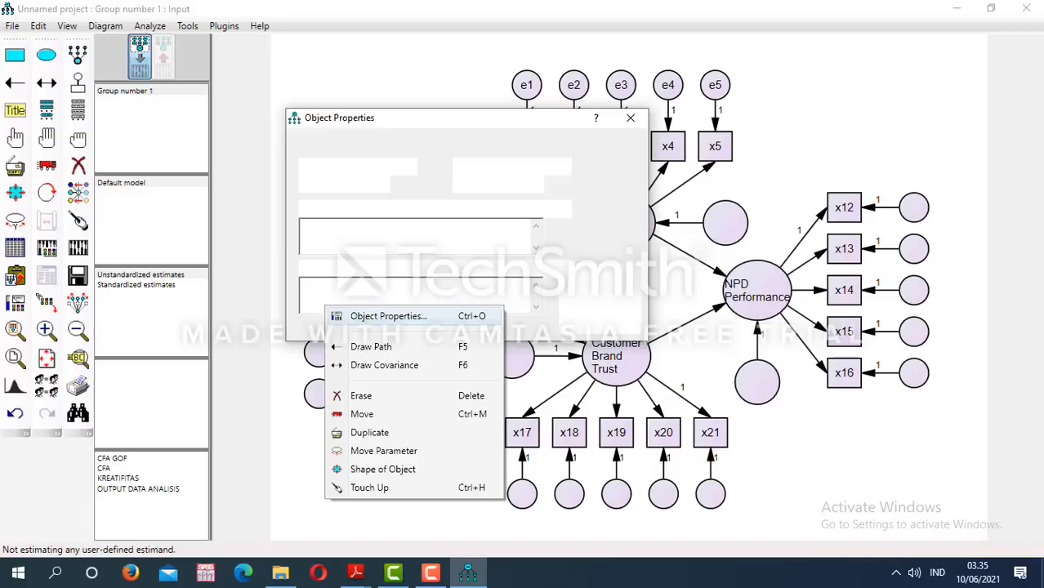
pyautogui.write('e')
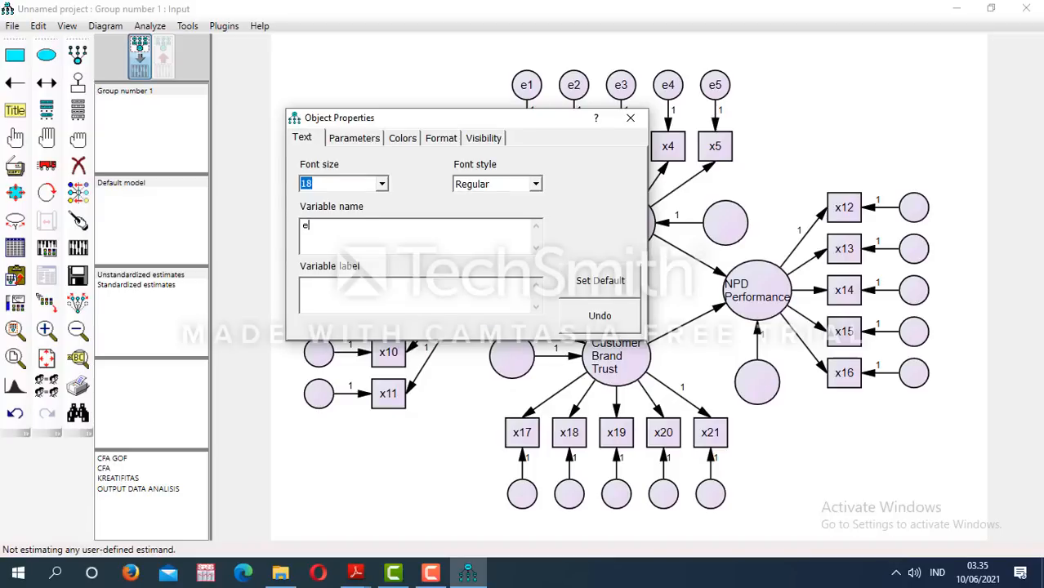
pyautogui.write('9')
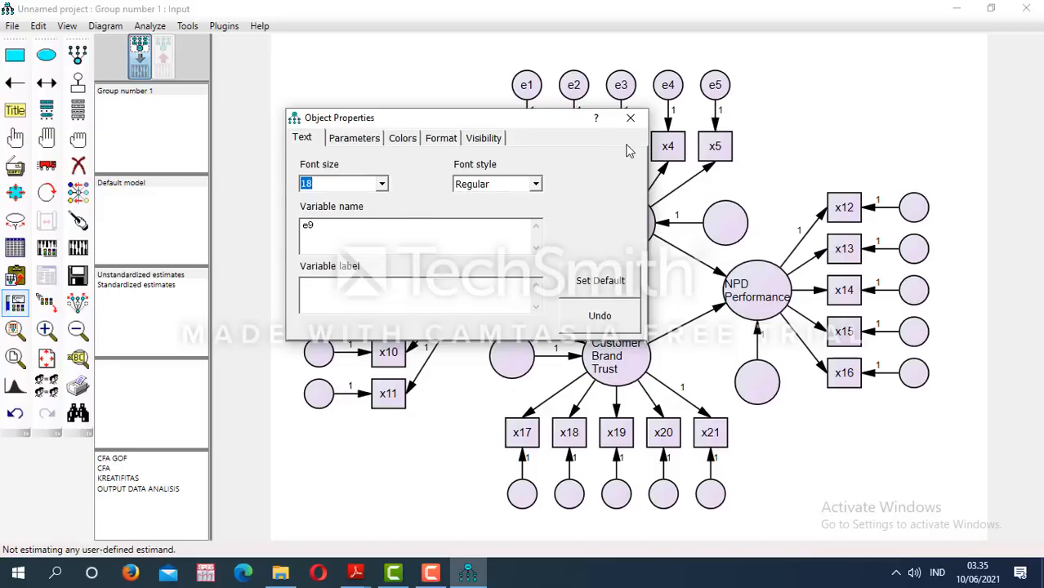
pyautogui.click(631, 118)
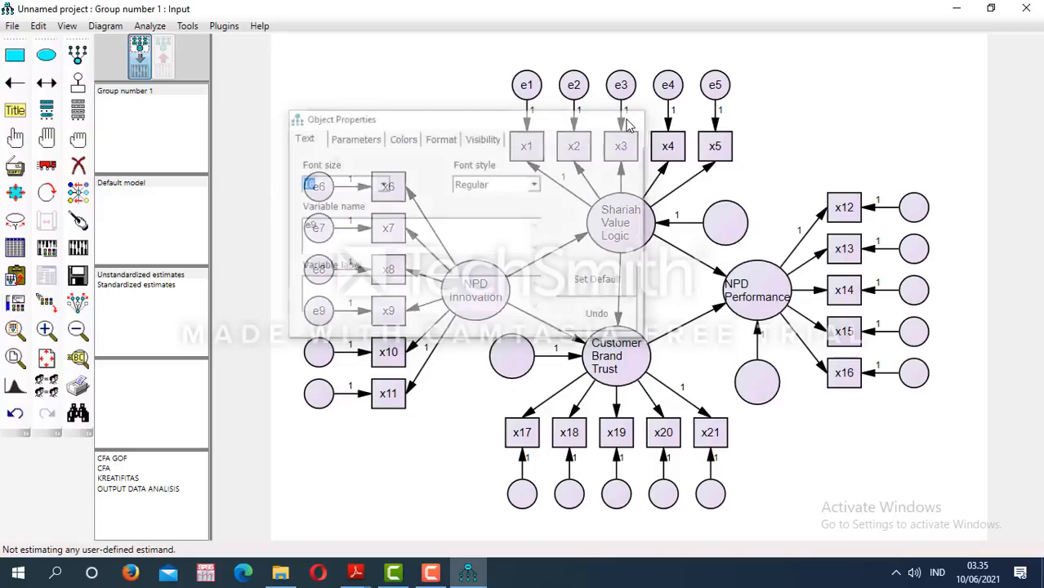
# Name the error terms of indicators x10 and x11 of NPD Innovation e10 and e11
pyautogui.rightClick(318, 350)
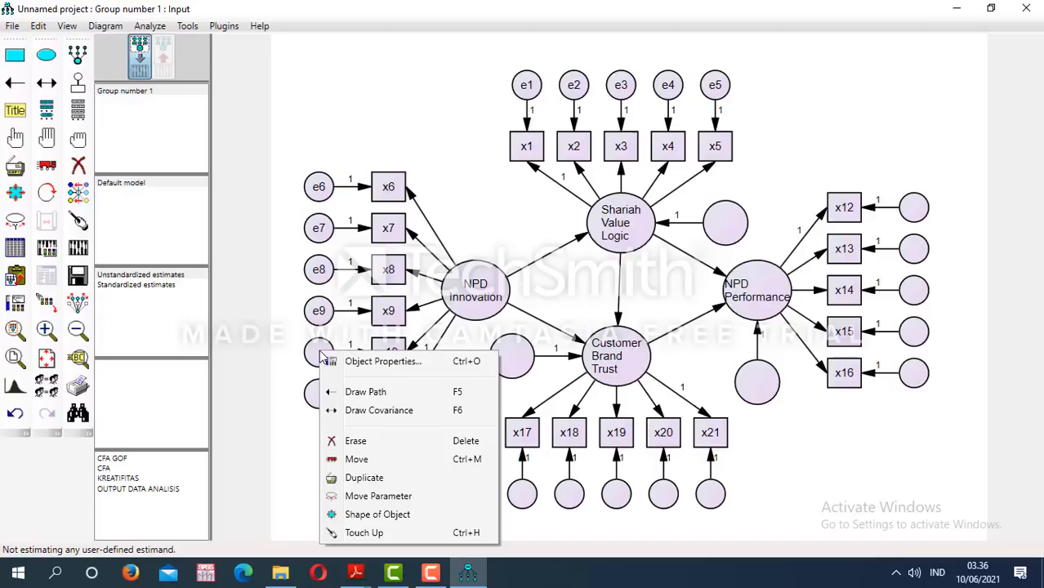
pyautogui.click(334, 364)
pyautogui.write('e1')
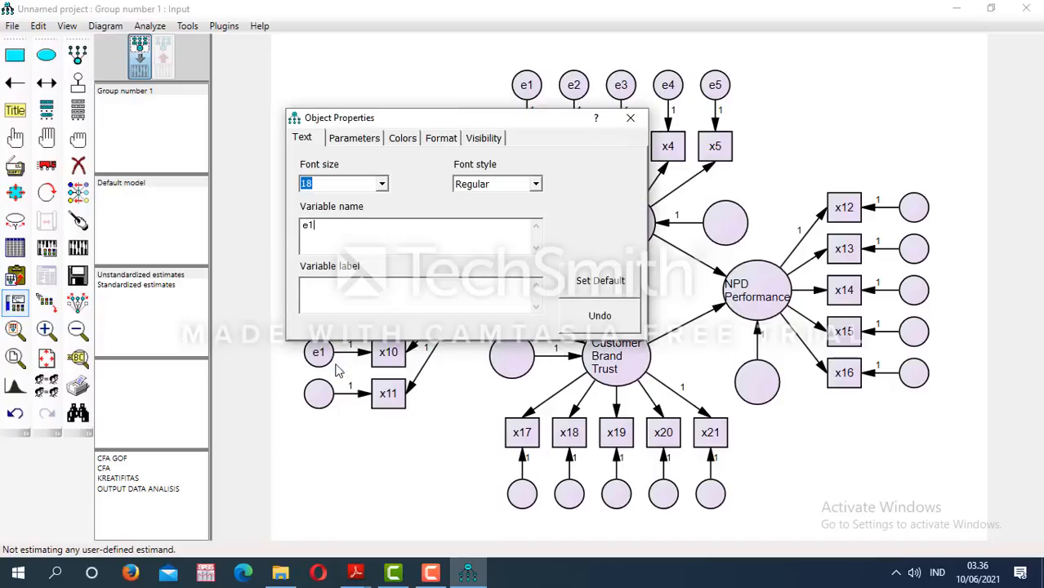
pyautogui.write('0')
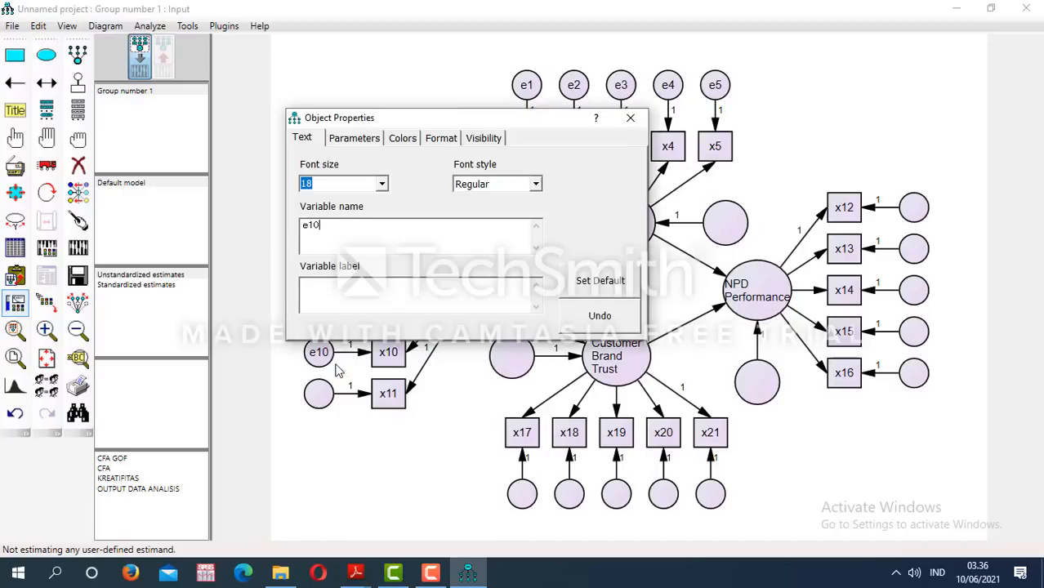
pyautogui.click(633, 121)
pyautogui.rightClick(320, 394)
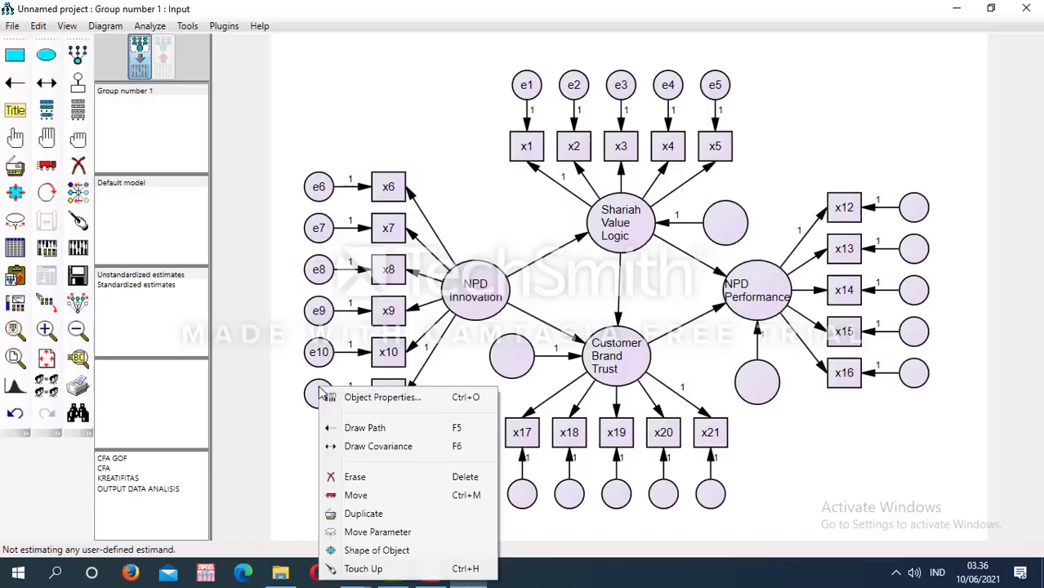
pyautogui.click(344, 399)
pyautogui.write('e')
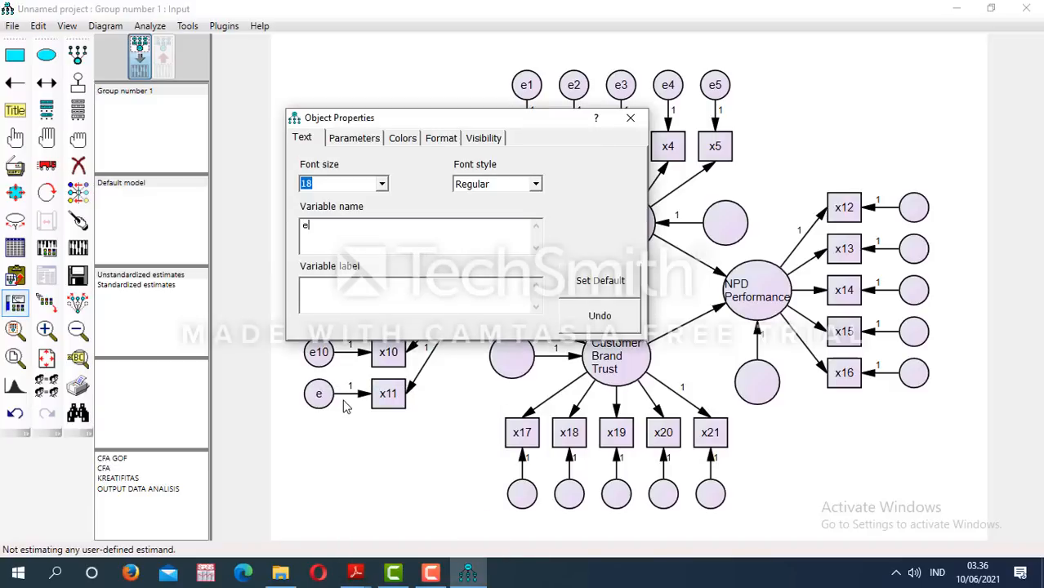
pyautogui.write('11')
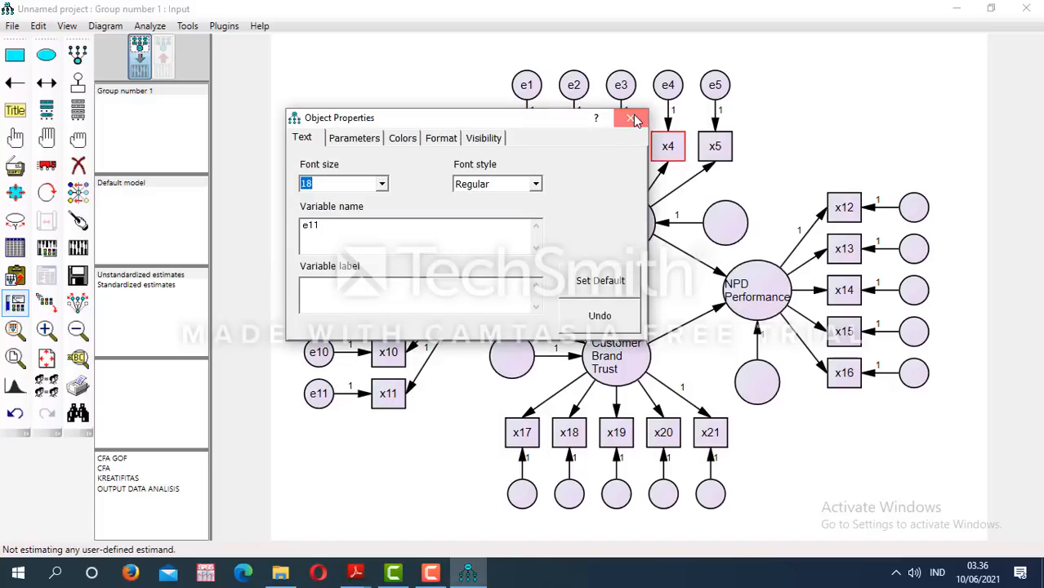
pyautogui.click(633, 119)
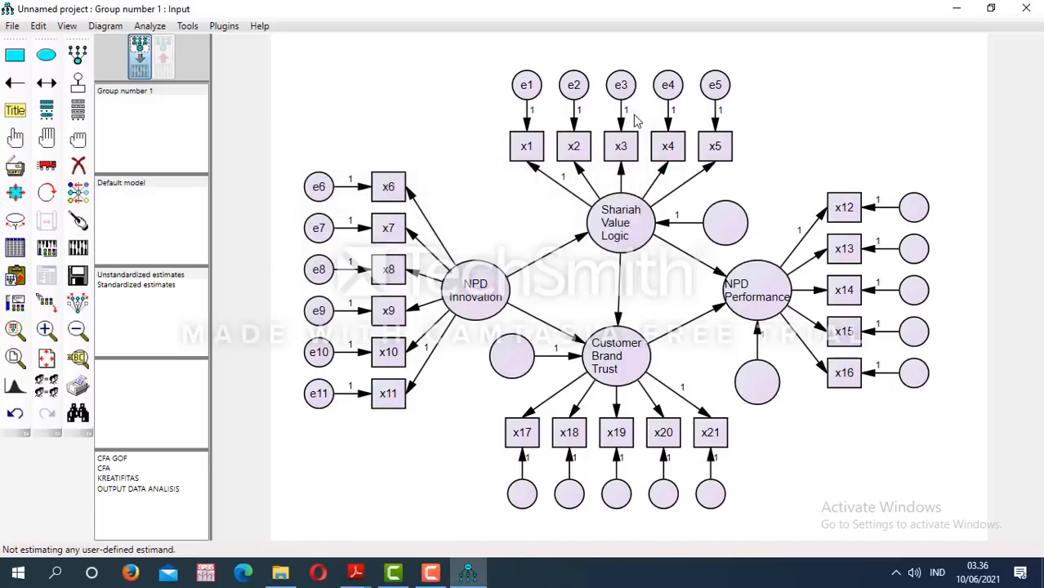
# Name the error terms of indicators x12 and x13 of NPD Performance e12 and e13
pyautogui.rightClick(913, 214)
pyautogui.click(808, 217)
pyautogui.write('e1')
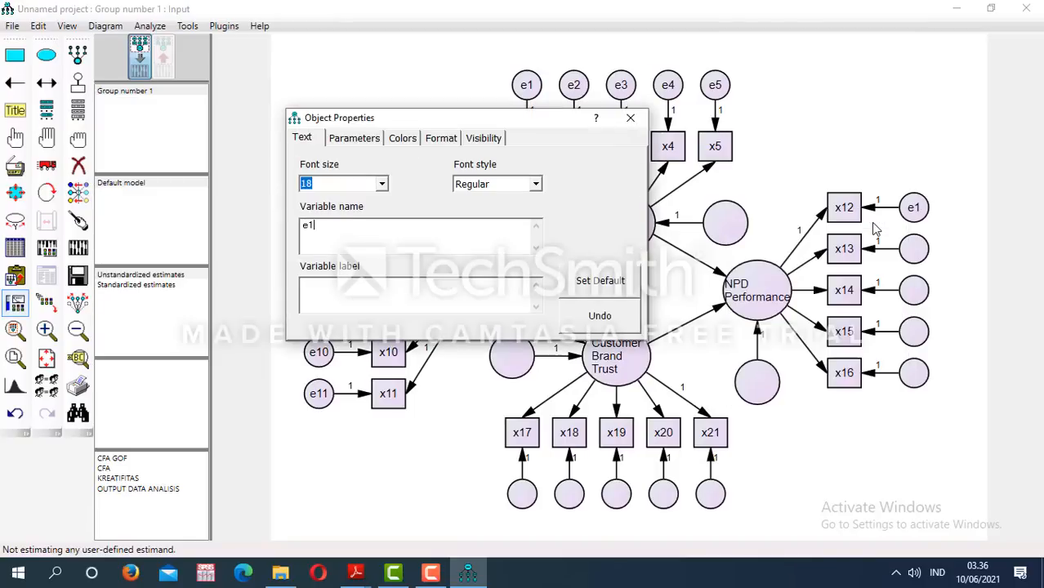
pyautogui.write('2')
pyautogui.click(630, 118)
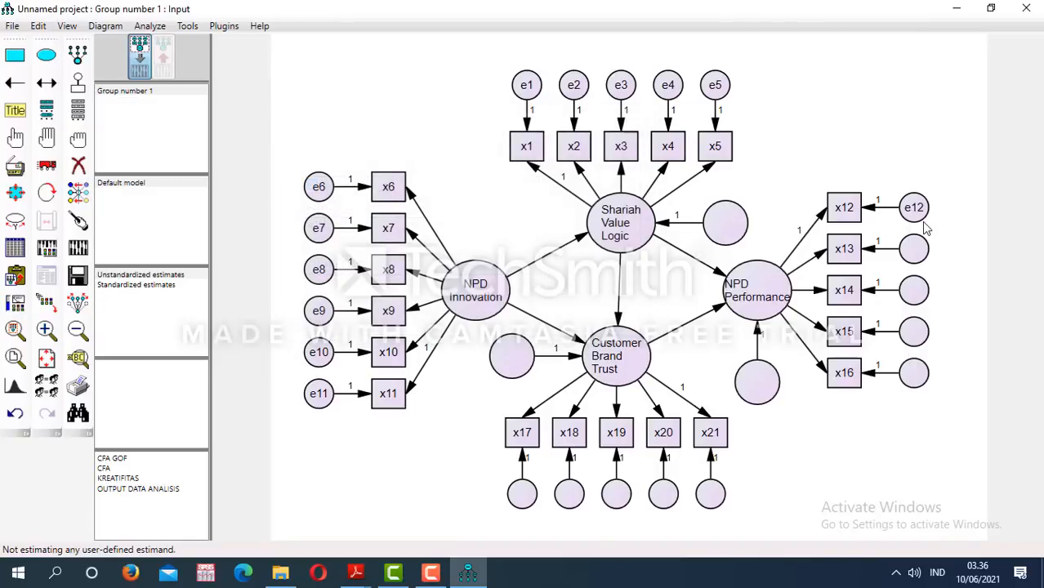
pyautogui.rightClick(913, 249)
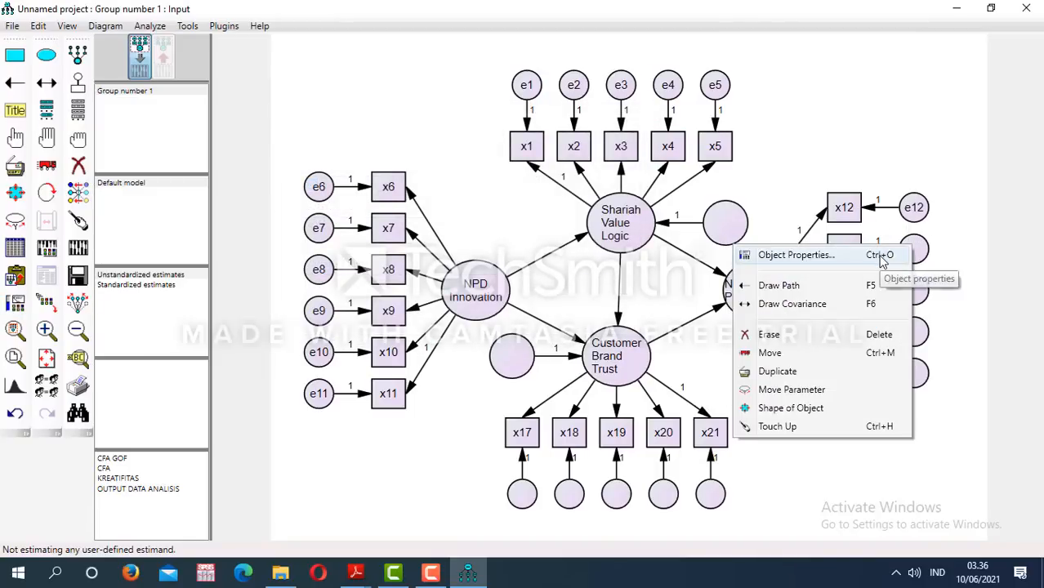
pyautogui.click(880, 256)
pyautogui.write('e13')
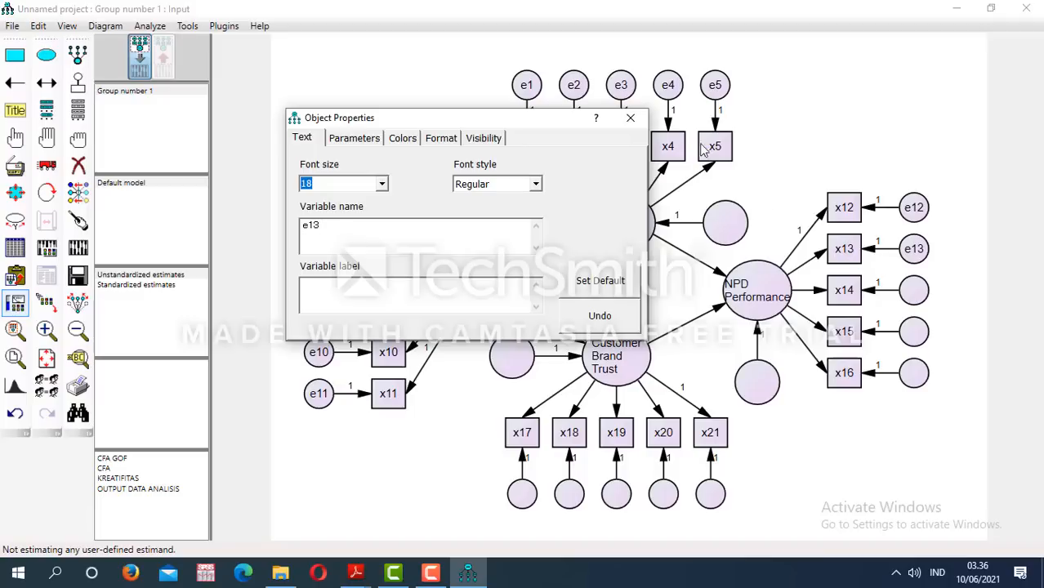
pyautogui.click(630, 118)
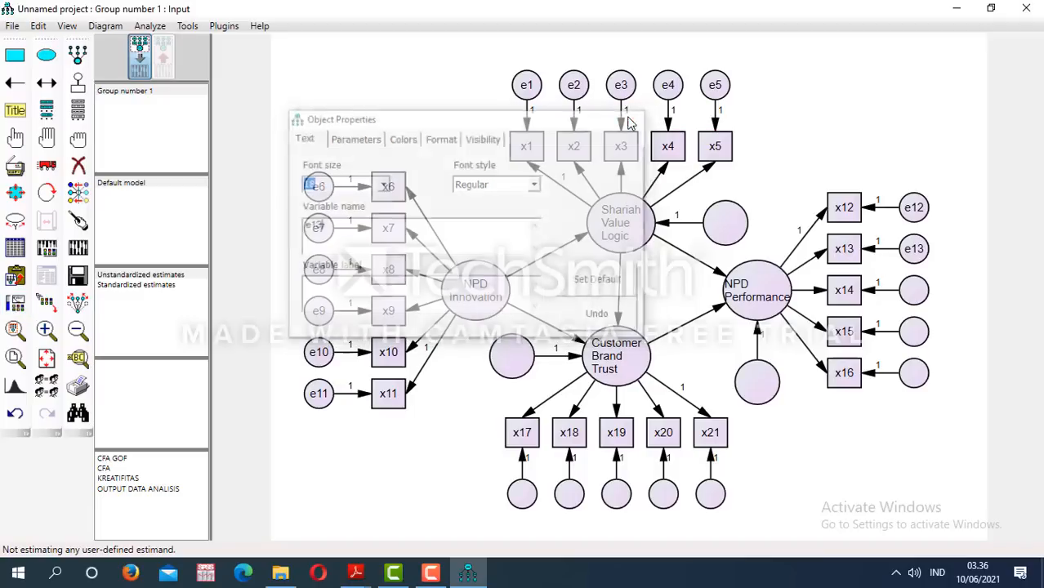
# Name the error terms of indicators x14 and x15 of NPD Performance e14 and e15
pyautogui.rightClick(915, 295)
pyautogui.click(876, 303)
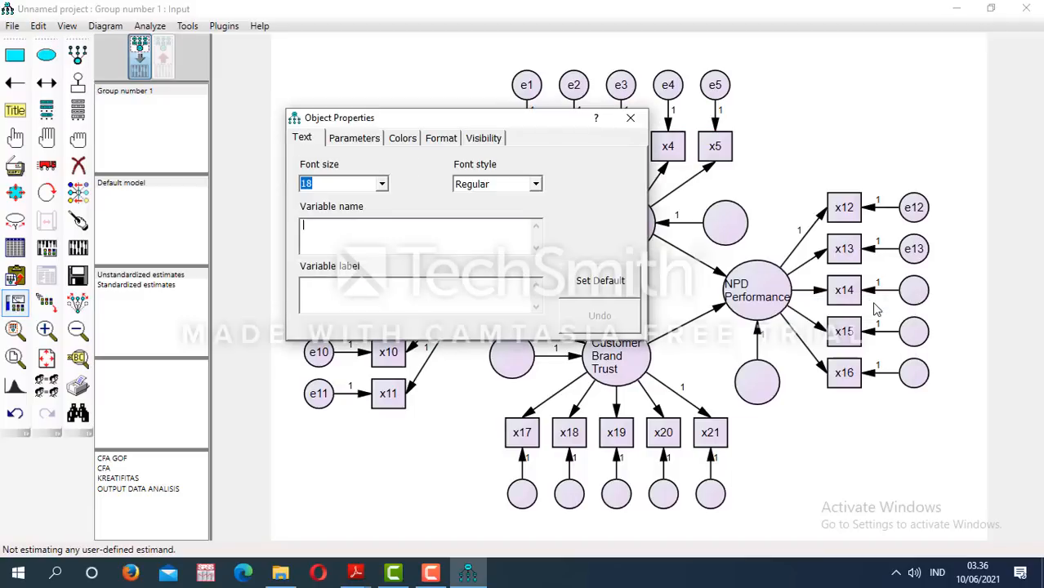
pyautogui.write('e14')
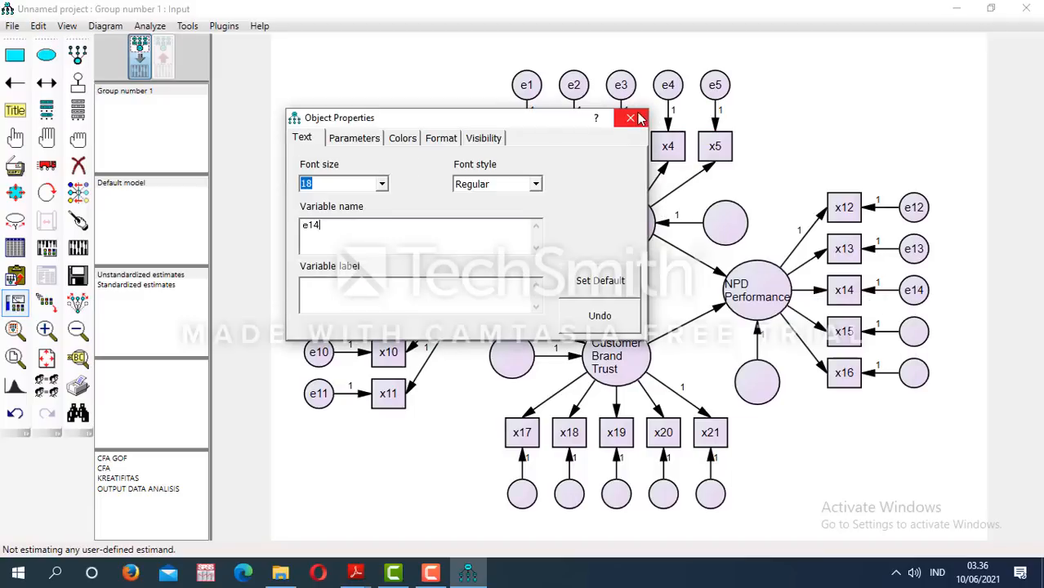
pyautogui.click(633, 118)
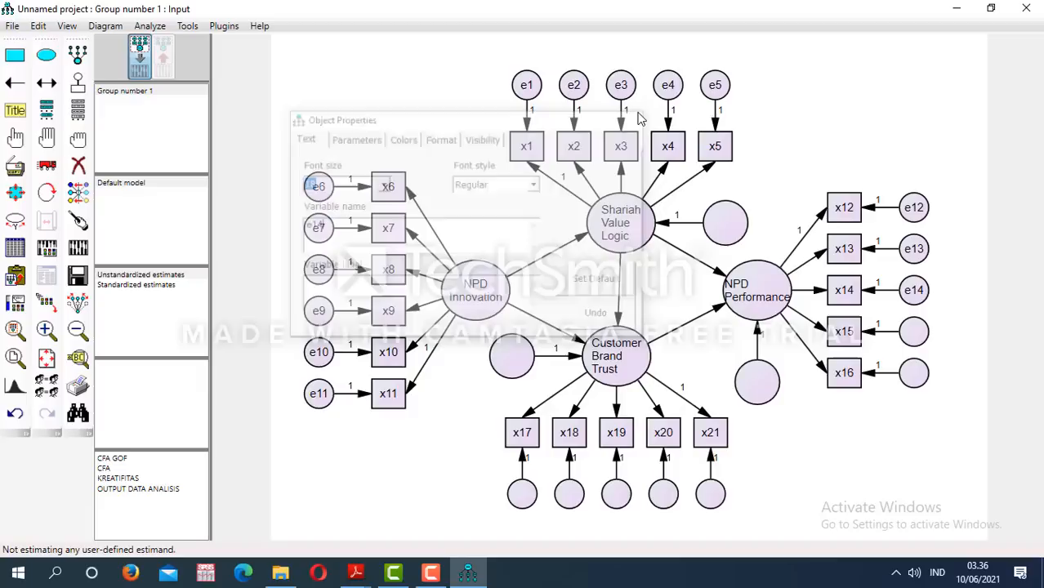
pyautogui.rightClick(915, 334)
pyautogui.click(890, 339)
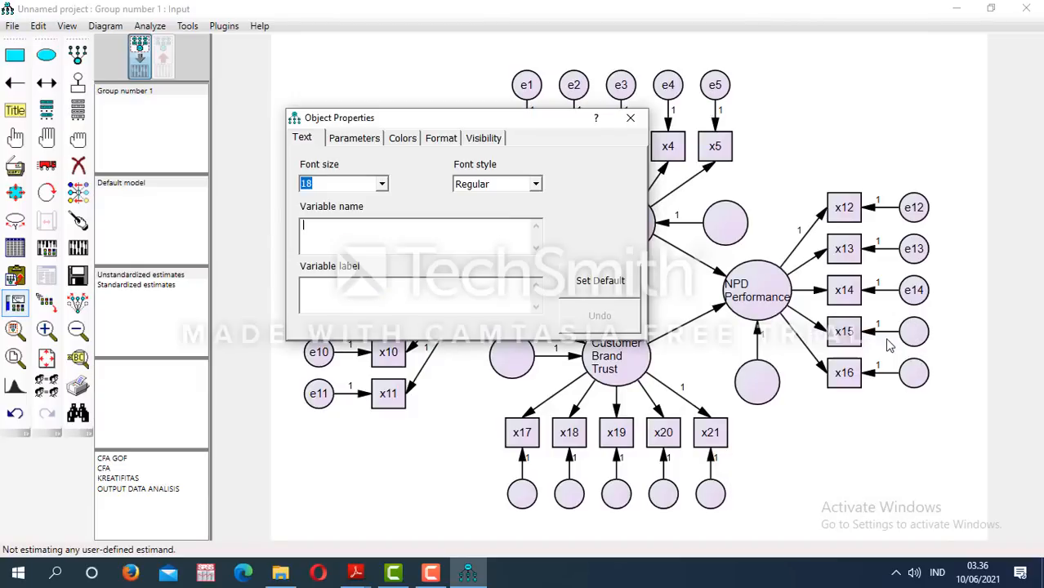
pyautogui.write('e15')
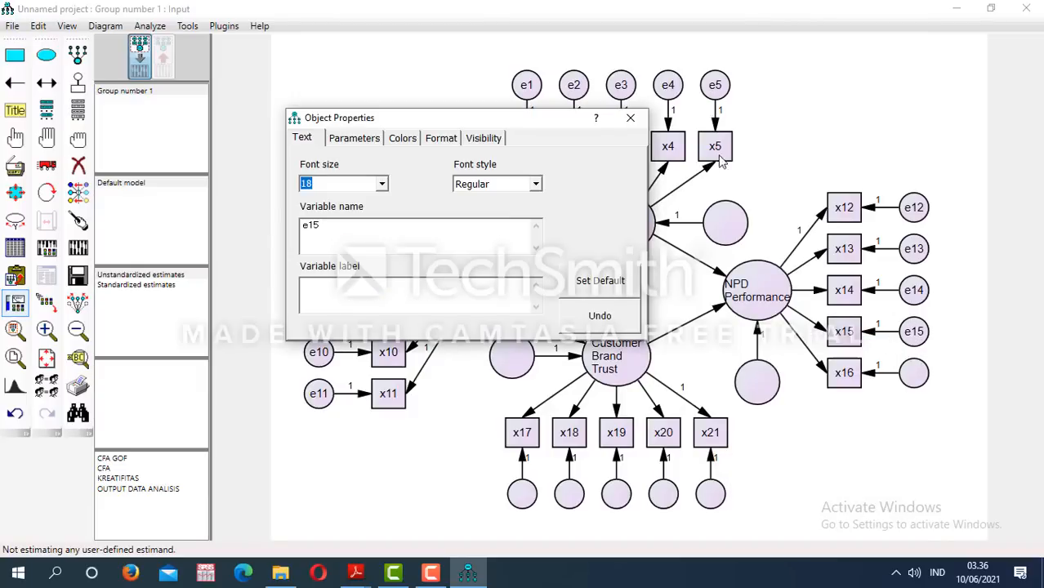
pyautogui.click(630, 118)
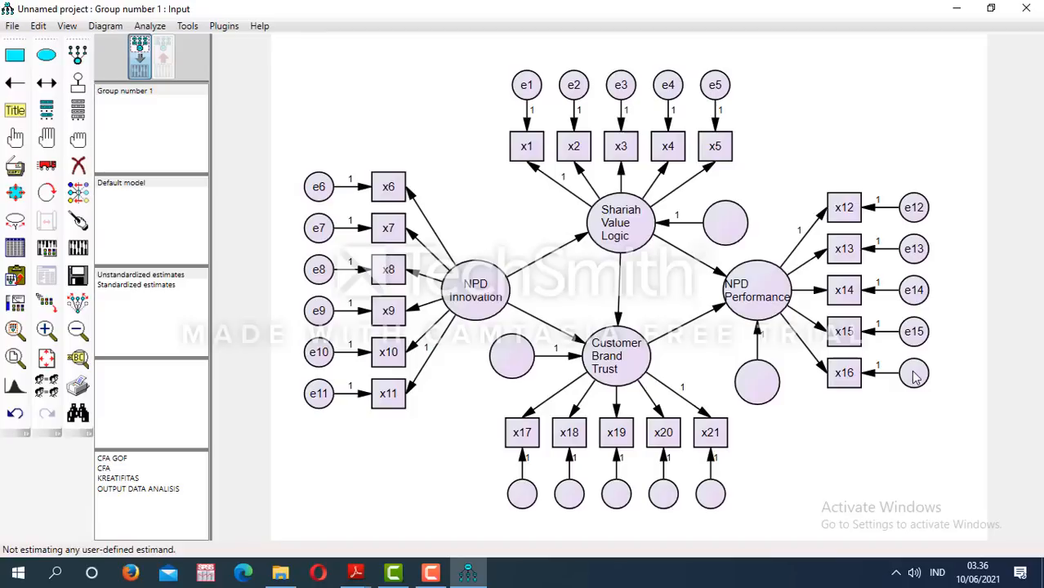
# Name the error term of indicator x16 of NPD Performance e16
pyautogui.rightClick(915, 375)
pyautogui.click(889, 380)
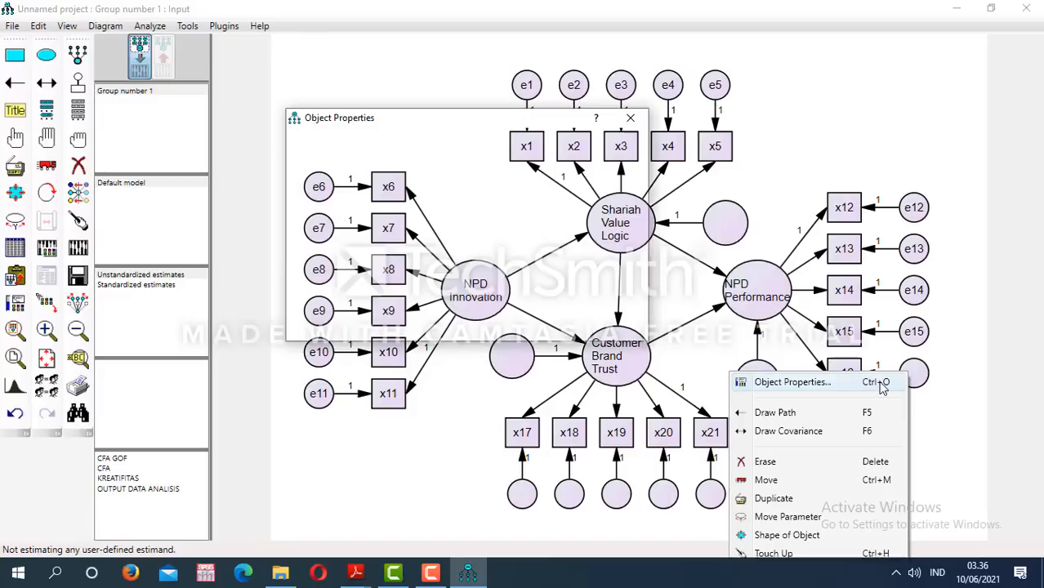
pyautogui.write('e16')
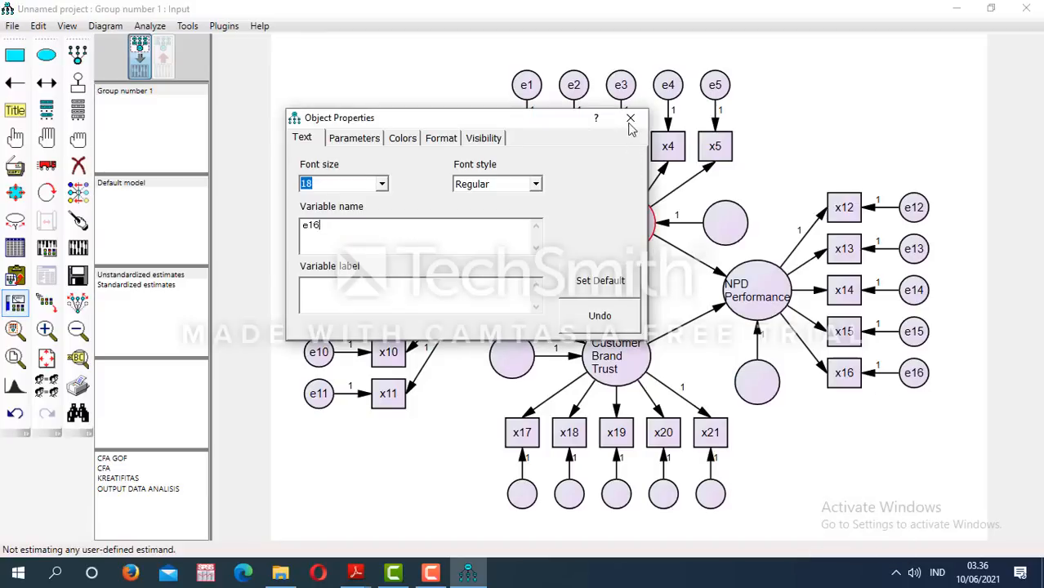
pyautogui.click(629, 118)
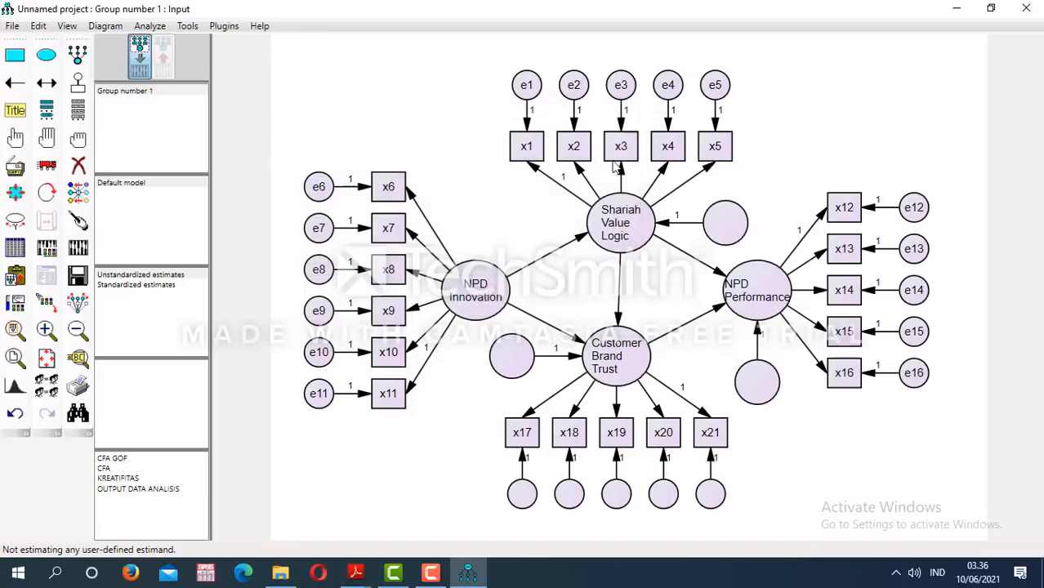
# Name the error terms of indicators x17 and x18 of Customer Brand Trust e17 and e18
pyautogui.rightClick(516, 490)
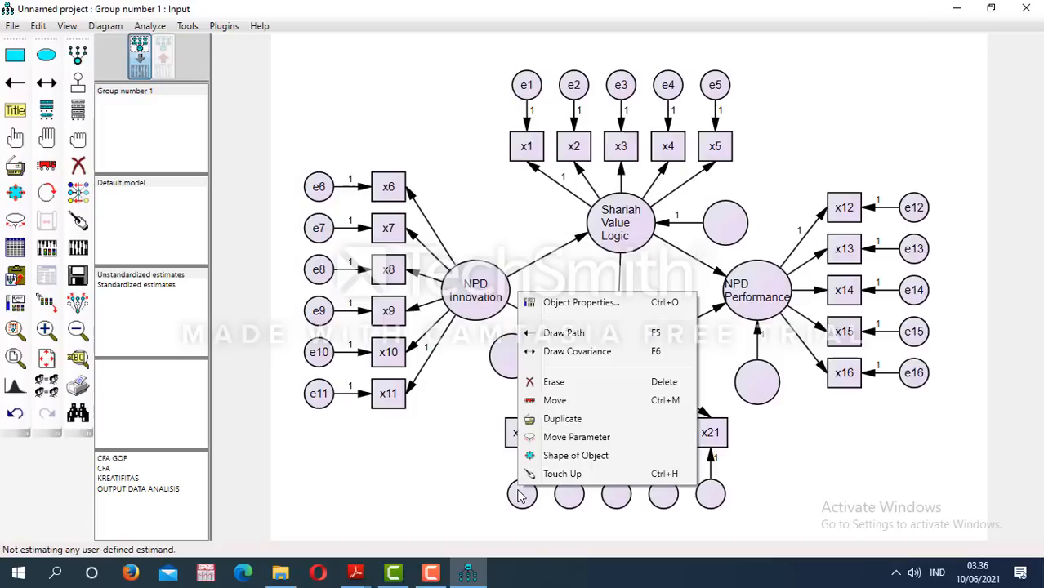
pyautogui.click(561, 304)
pyautogui.write('e17')
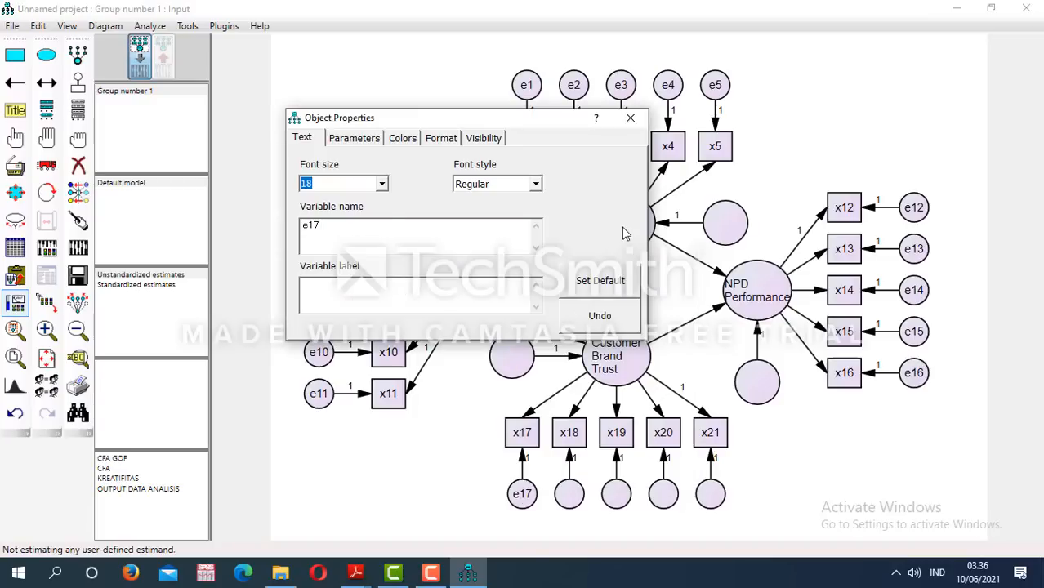
pyautogui.click(630, 117)
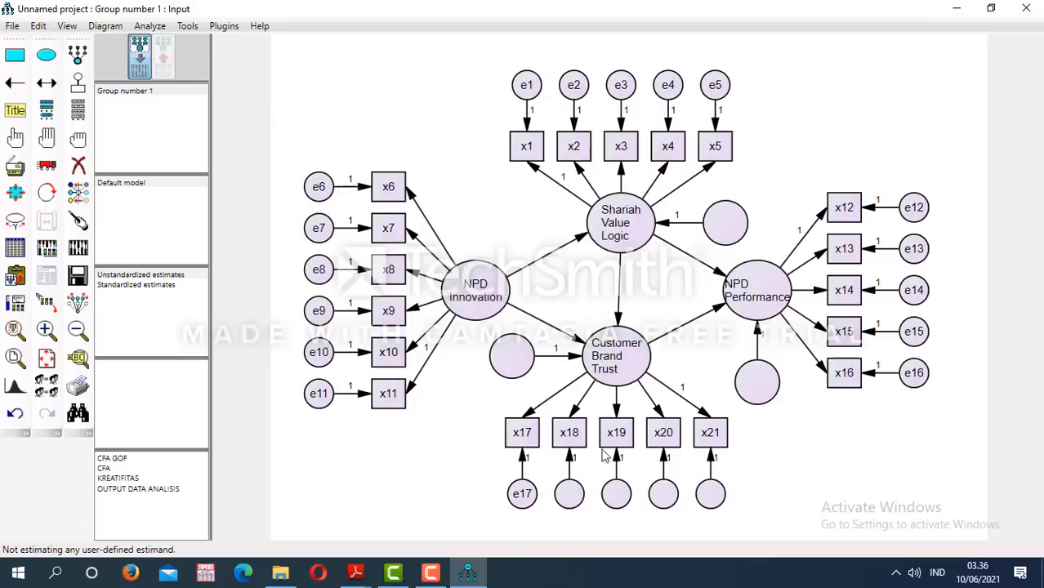
pyautogui.rightClick(570, 495)
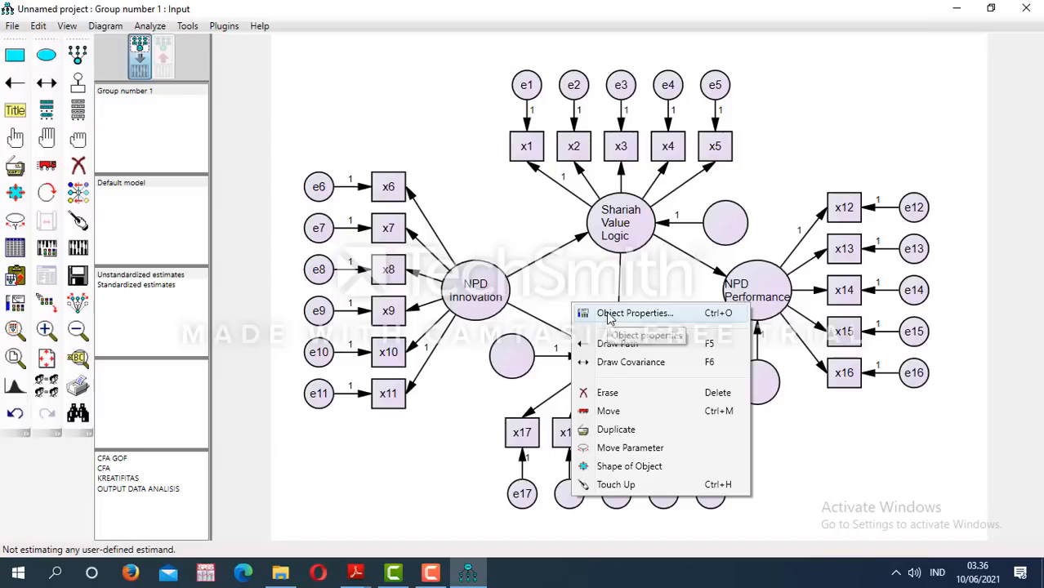
pyautogui.click(608, 314)
pyautogui.write('e18')
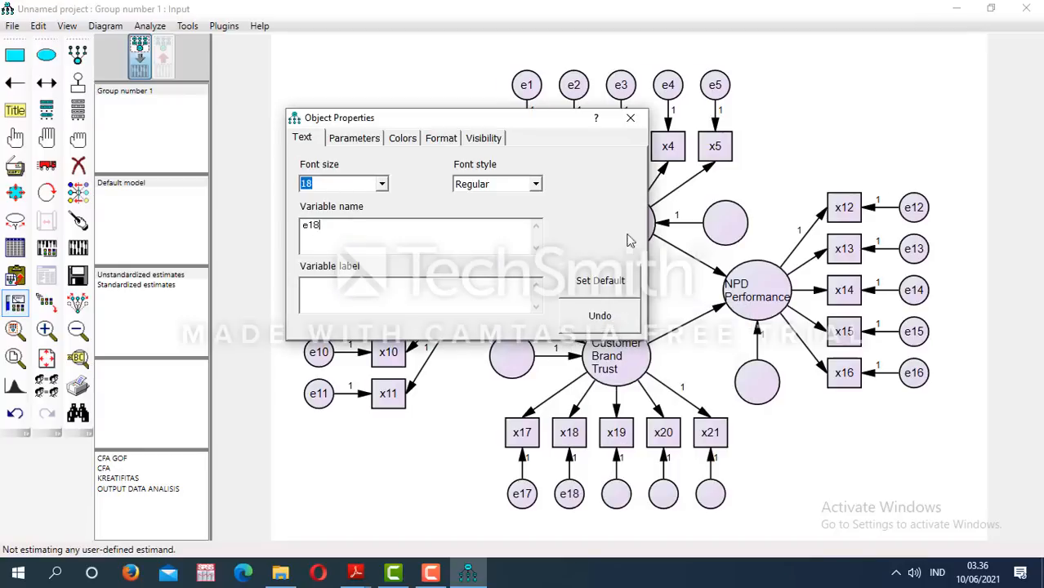
pyautogui.click(630, 117)
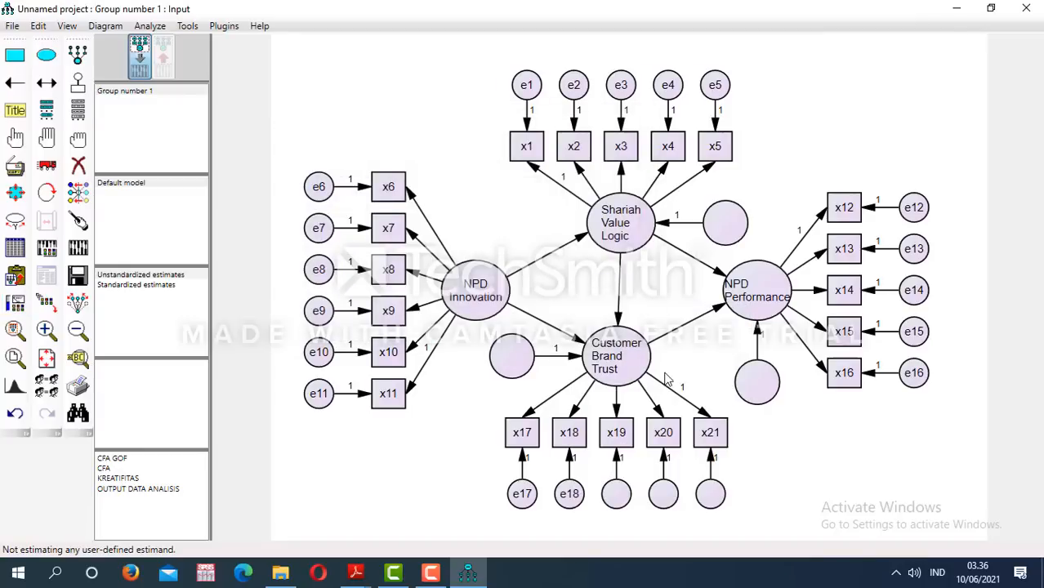
# Name the error term of indicator x19 of Customer Brand Trust e19
pyautogui.rightClick(616, 495)
pyautogui.click(651, 315)
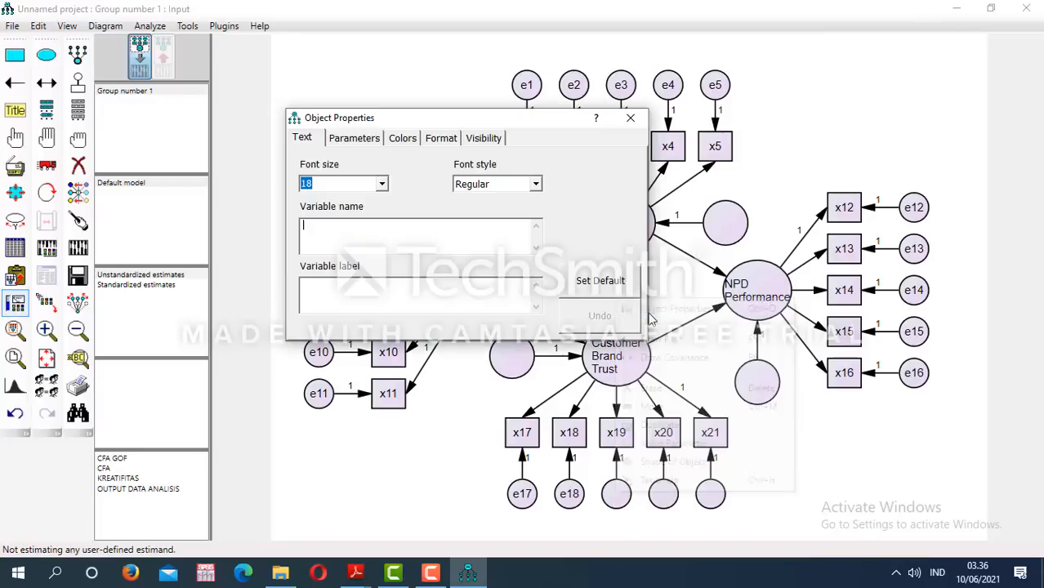
pyautogui.write('e19')
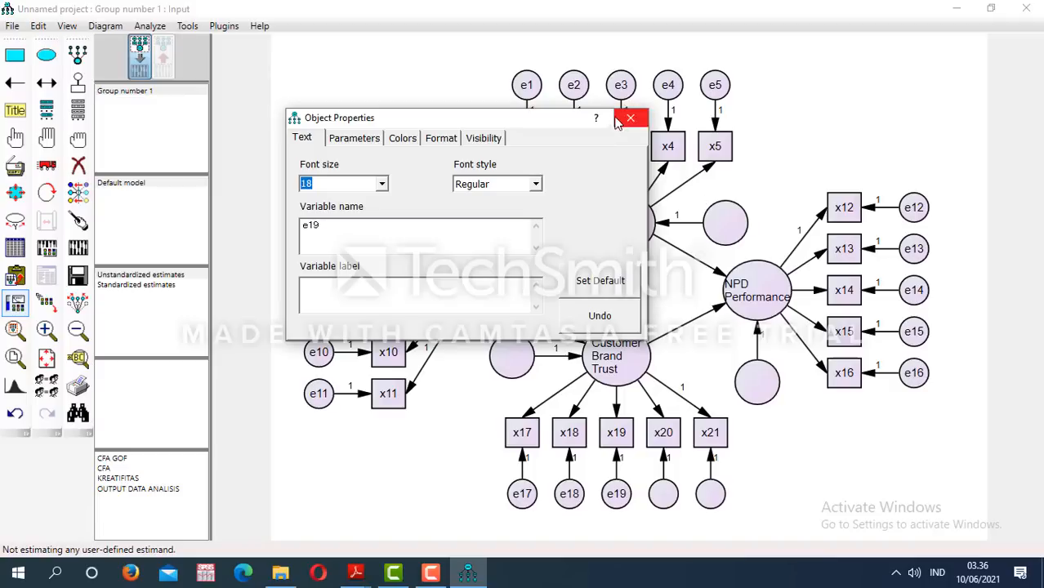
pyautogui.click(625, 119)
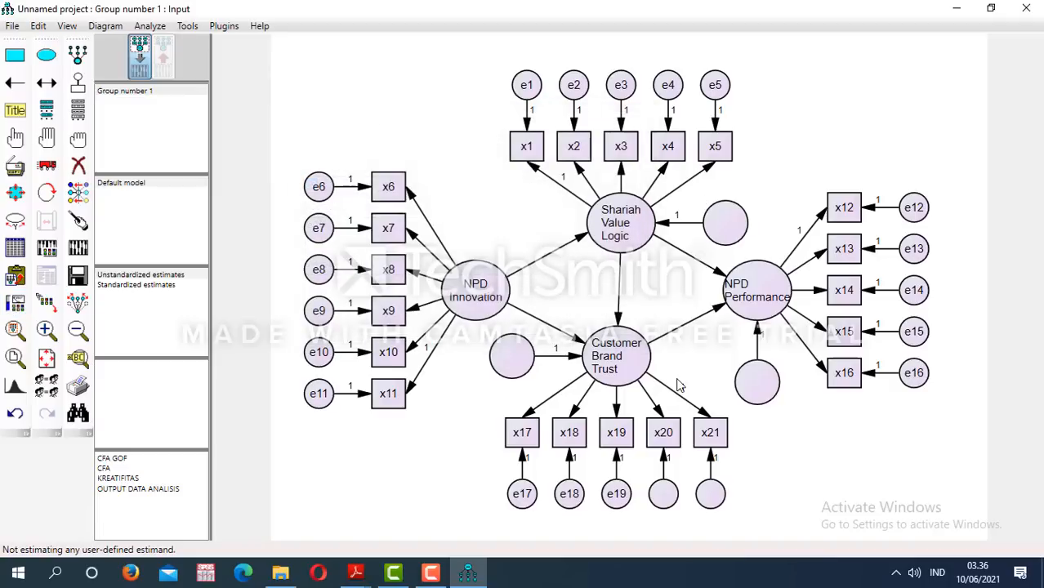
# Name the error terms of indicators x20 and x21 of Customer Brand Trust e20 and e21
pyautogui.rightClick(663, 495)
pyautogui.click(704, 303)
pyautogui.write('e')
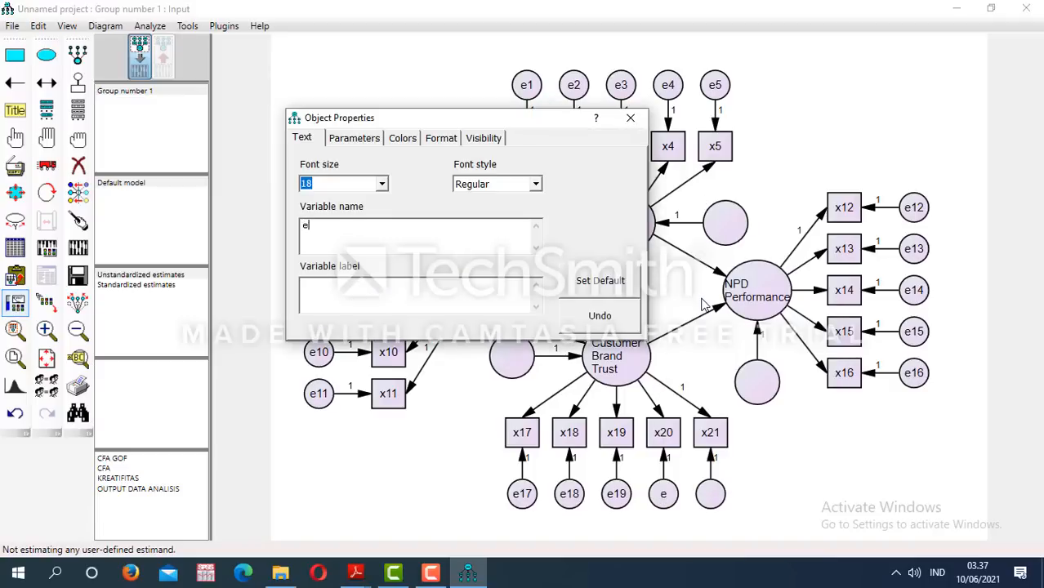
pyautogui.write('20')
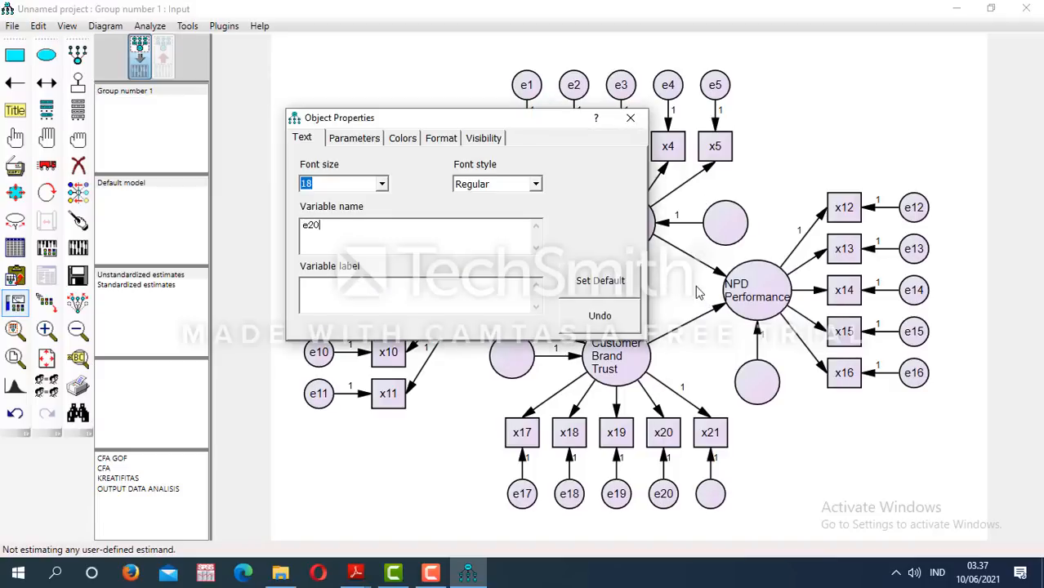
pyautogui.click(630, 117)
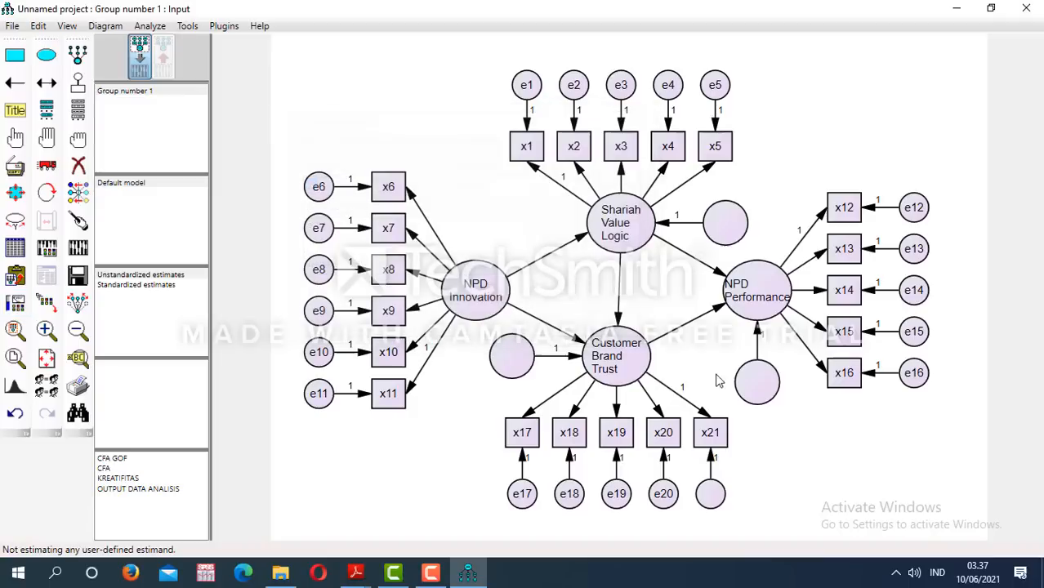
pyautogui.rightClick(710, 495)
pyautogui.click(739, 305)
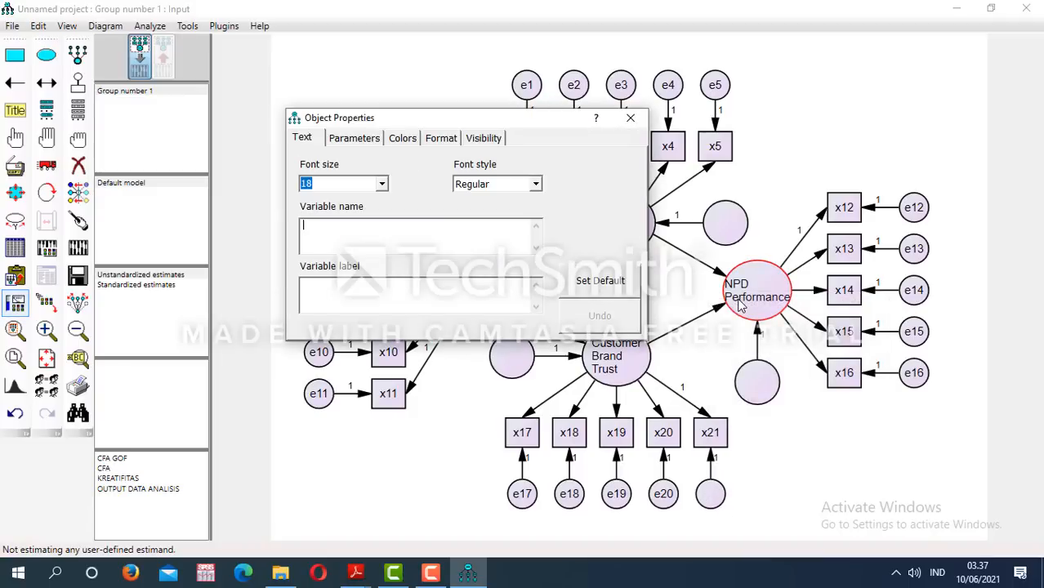
pyautogui.write('e21')
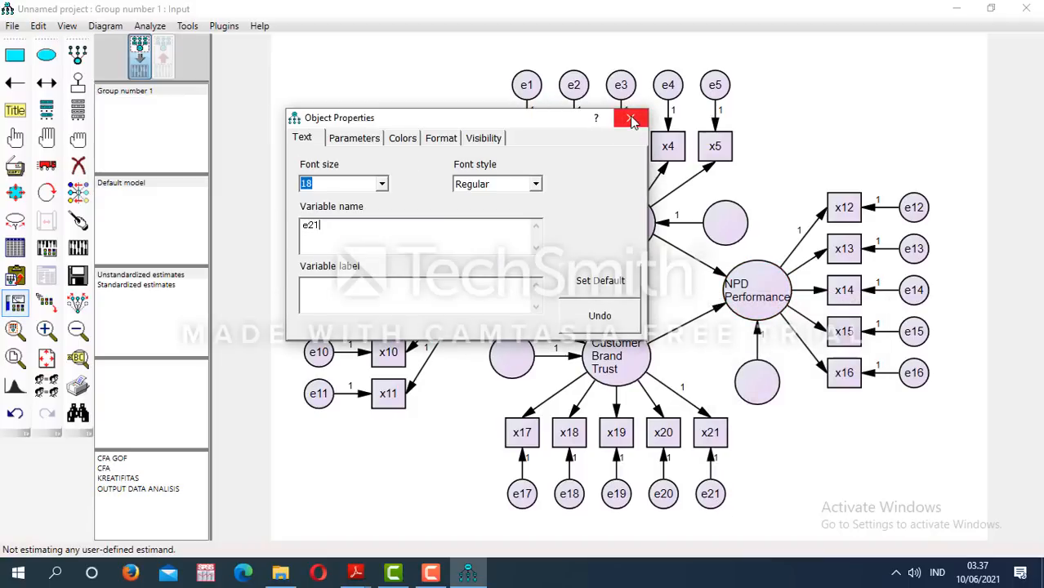
pyautogui.click(630, 117)
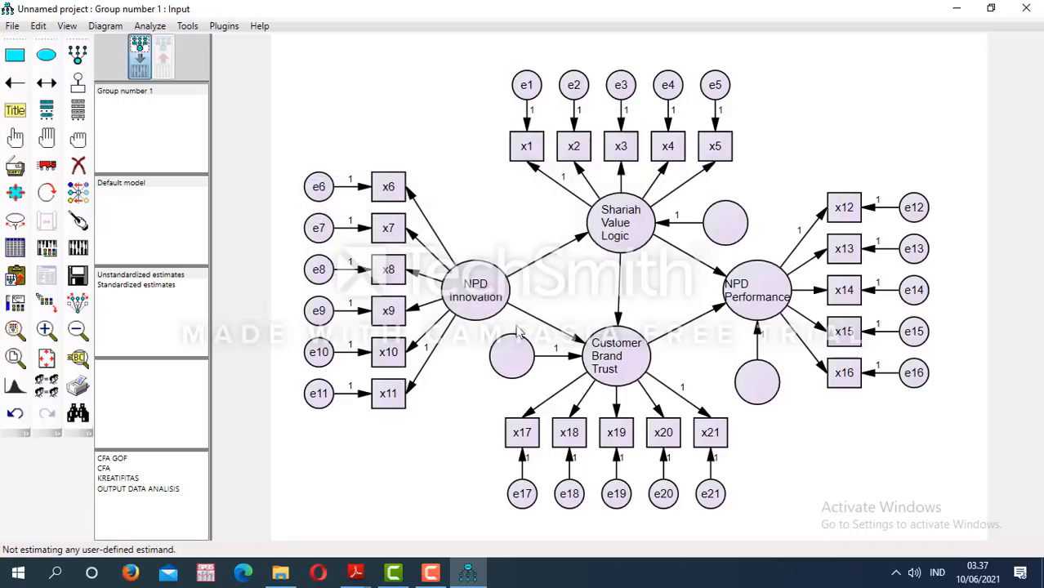
# Name the residual term of the latent variable Customer Brand Trust z1
pyautogui.rightClick(512, 353)
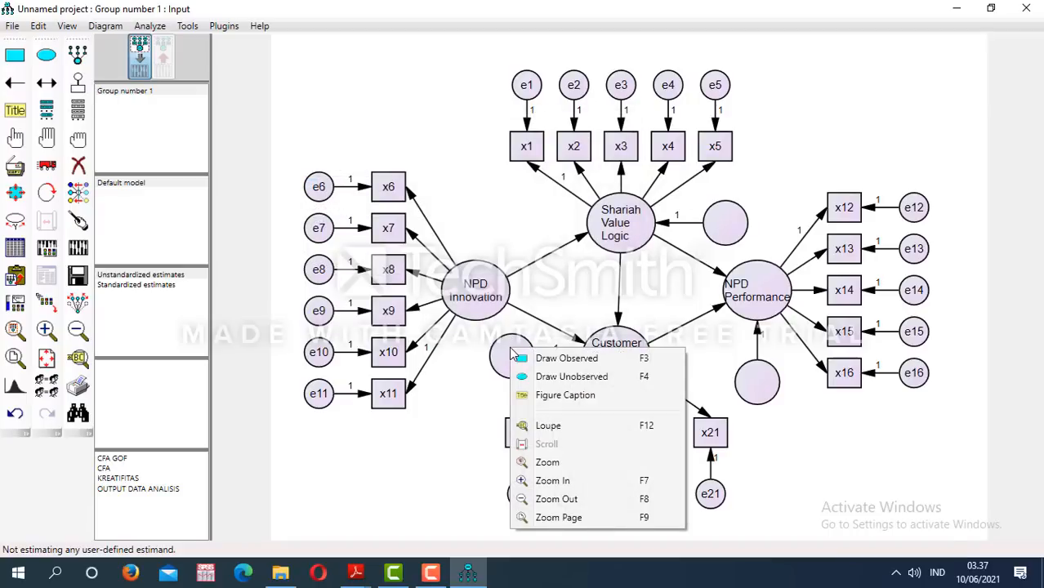
pyautogui.click(503, 369)
pyautogui.rightClick(502, 367)
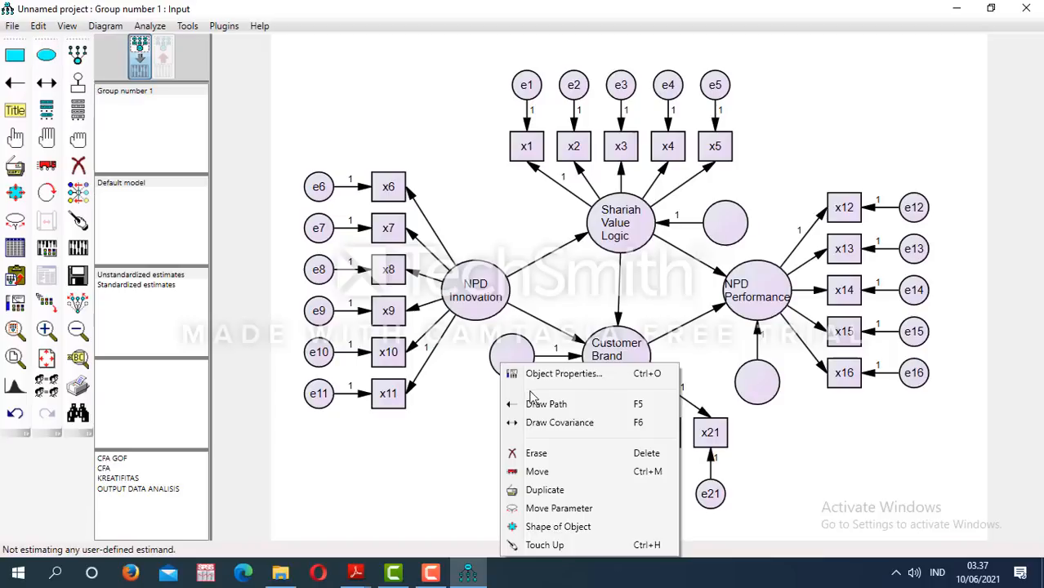
pyautogui.click(556, 374)
pyautogui.write('z1')
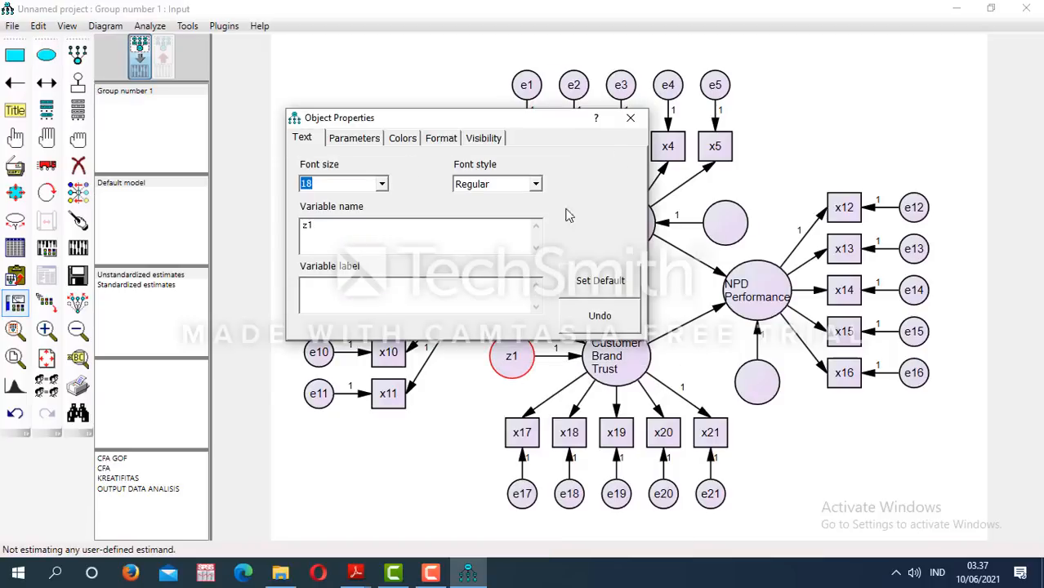
pyautogui.click(632, 120)
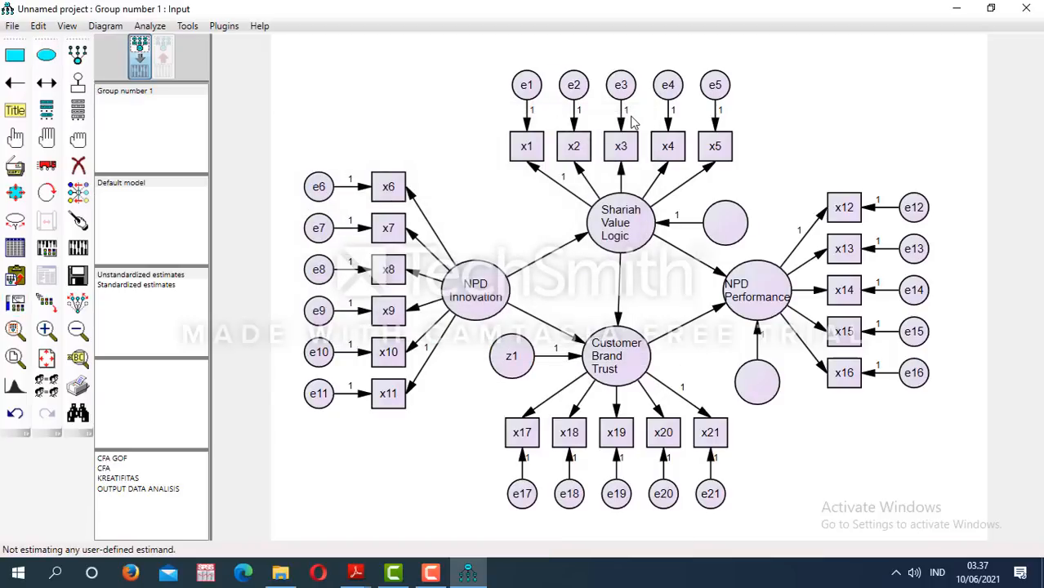
# Name the residual term of Shariah Value Logic z2 and that of NPD Performance z3
pyautogui.rightClick(725, 220)
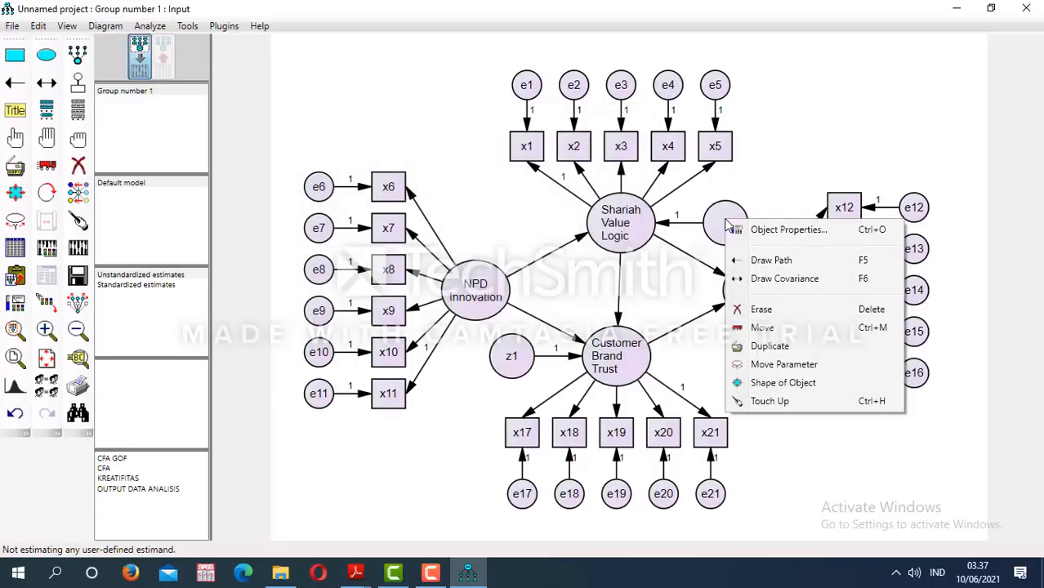
pyautogui.click(741, 232)
pyautogui.write('z2')
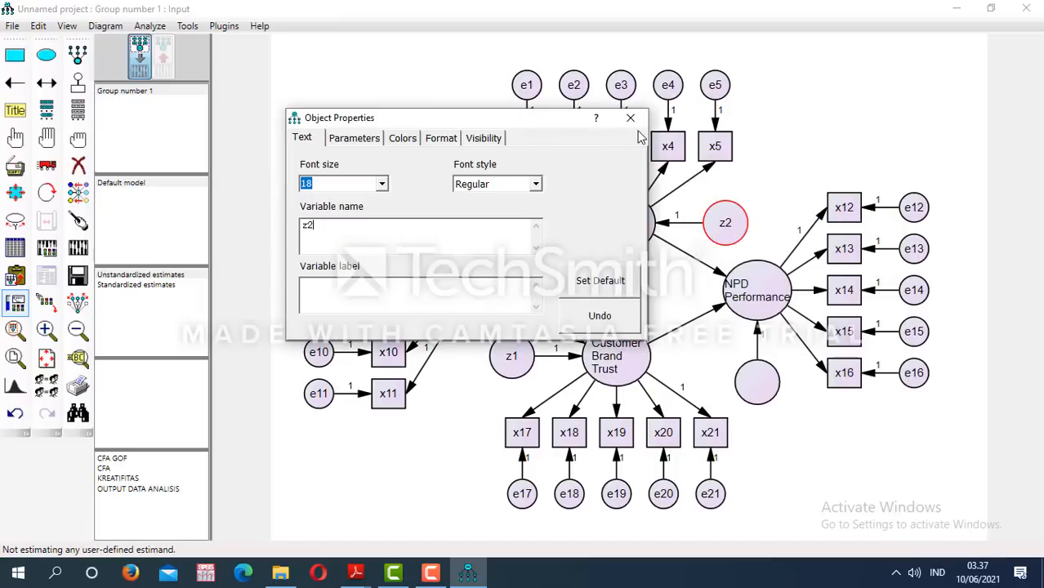
pyautogui.click(630, 118)
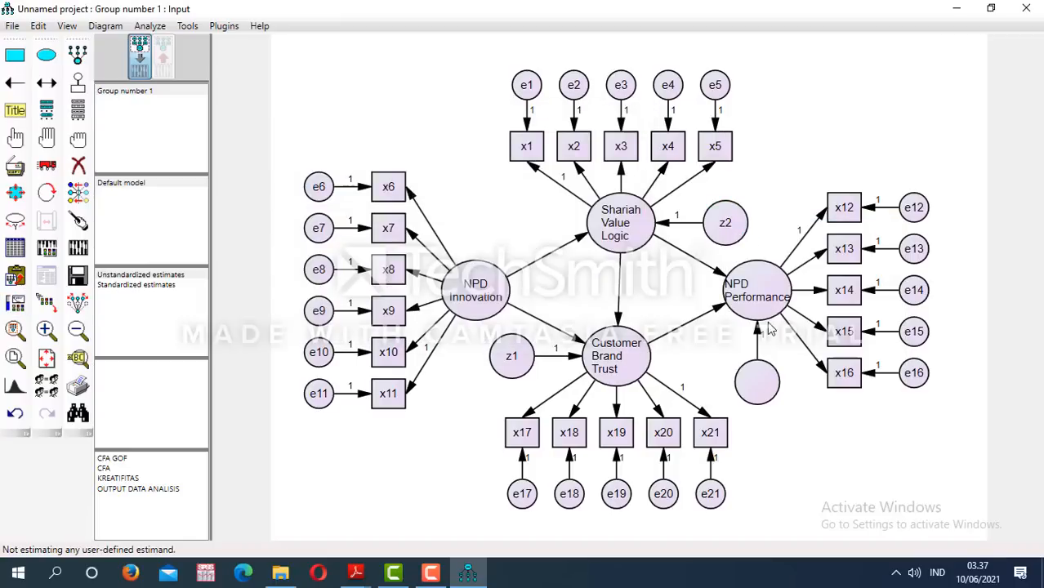
pyautogui.rightClick(760, 391)
pyautogui.click(776, 398)
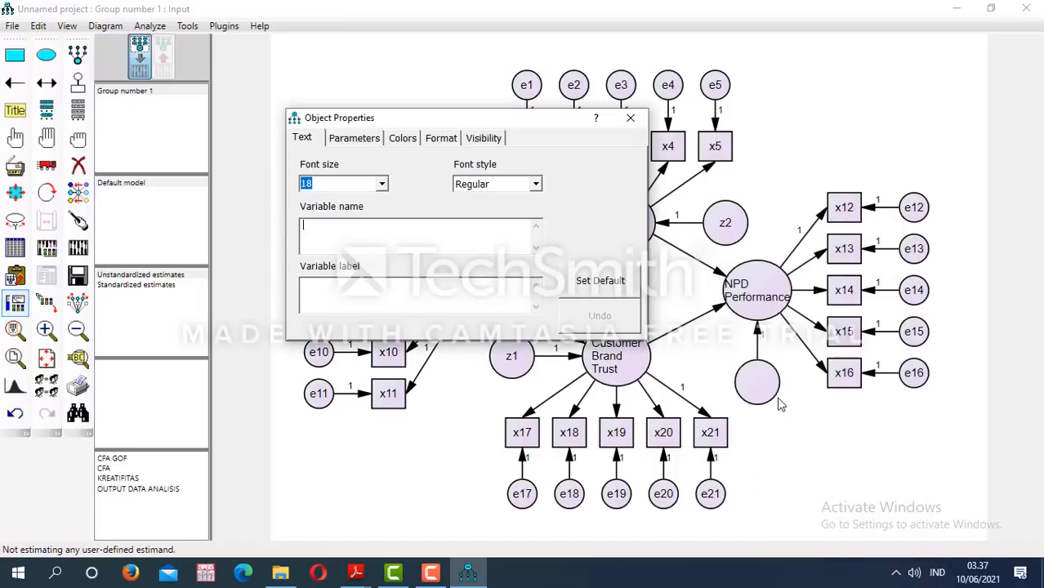
pyautogui.write('z3')
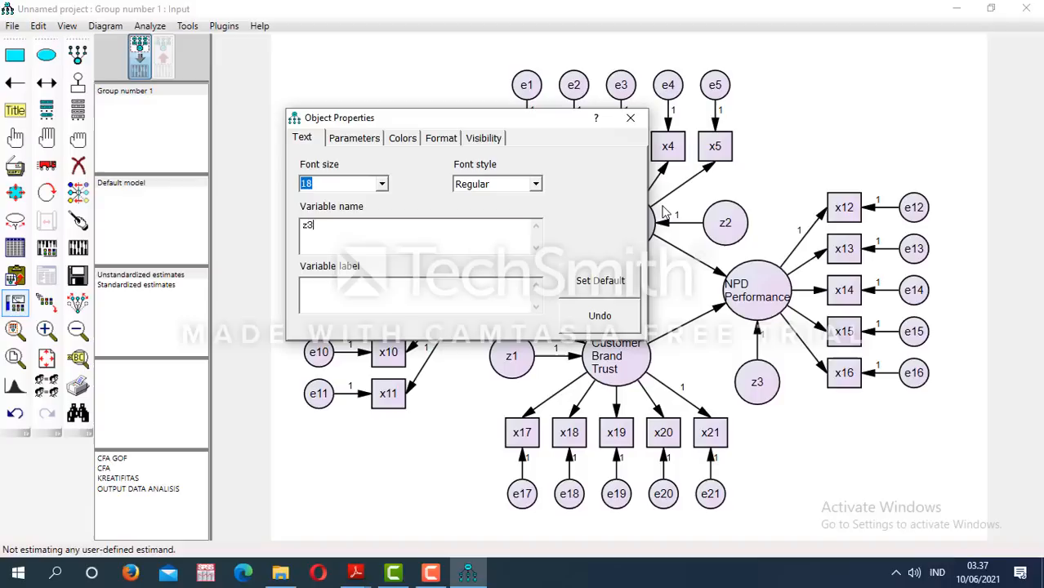
pyautogui.click(630, 118)
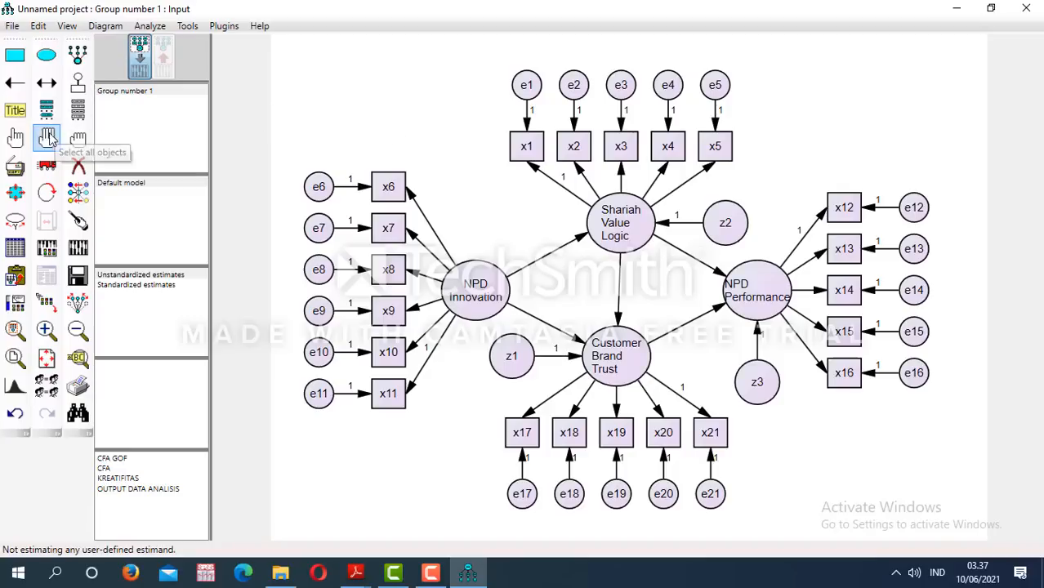
# Move the entire diagram slightly up and to the left on the page, then deselect all objects
pyautogui.click(48, 141)
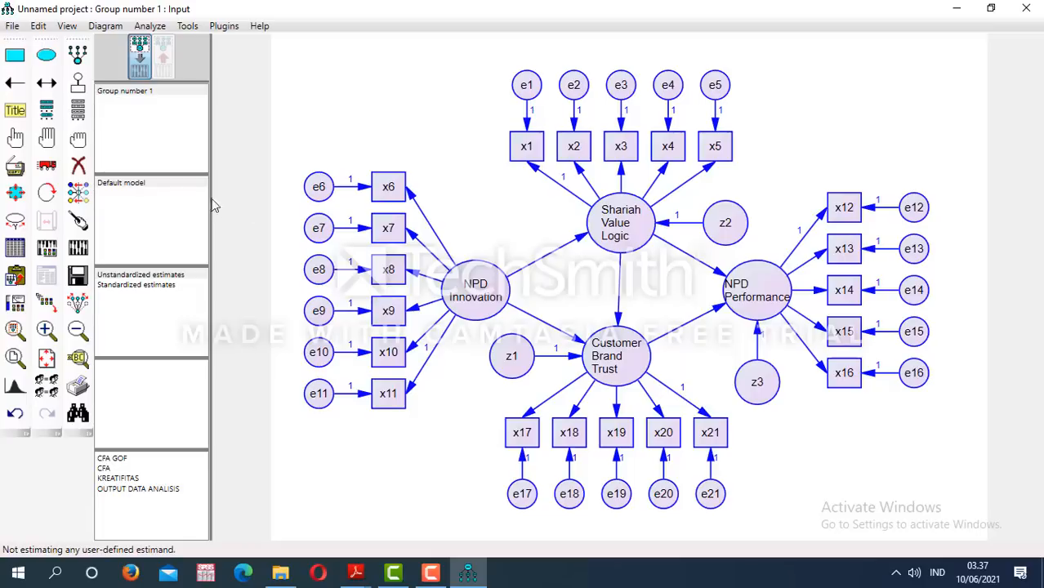
pyautogui.click(47, 167)
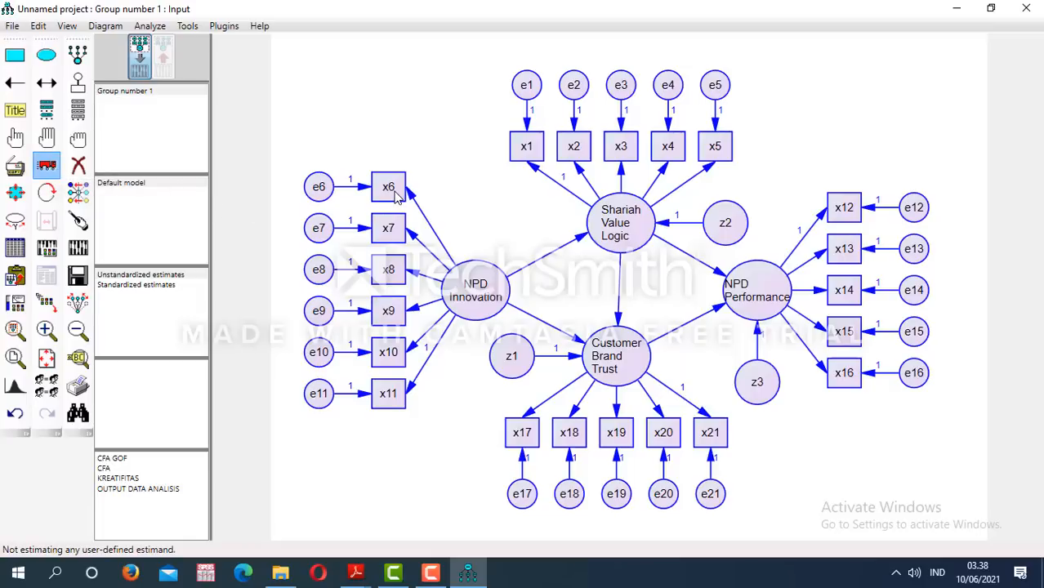
pyautogui.moveTo(395, 194); pyautogui.dragTo(380, 166)
pyautogui.moveTo(377, 167); pyautogui.dragTo(373, 167)
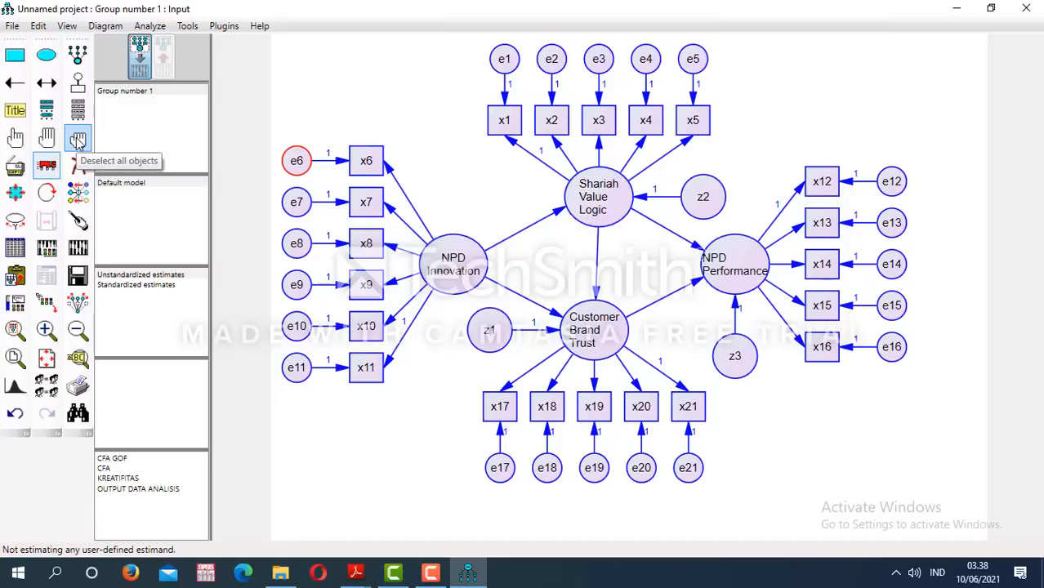
pyautogui.click(77, 141)
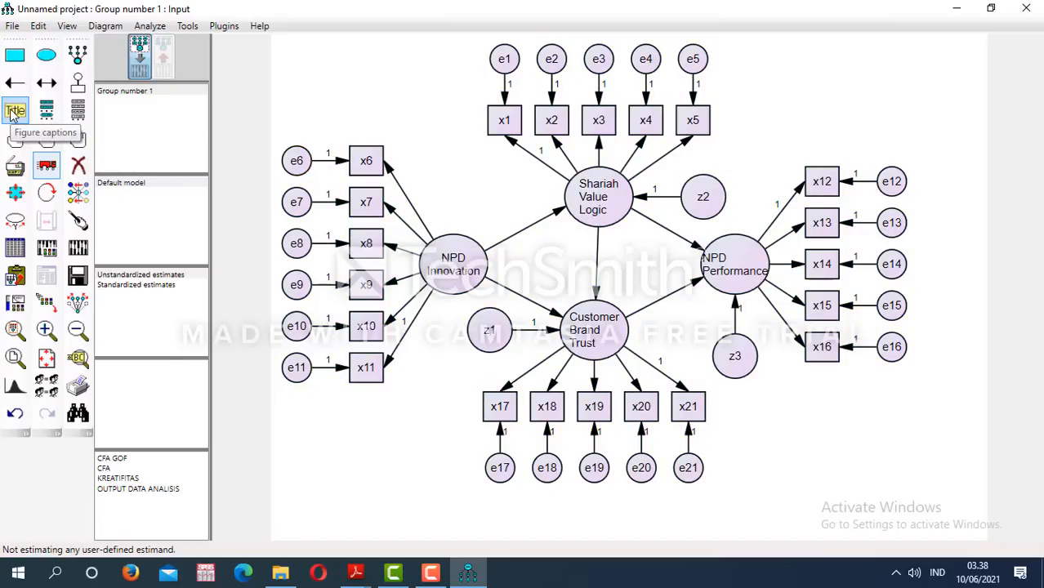
# Start a figure caption below the model with the first line Chi-square=\cmin
pyautogui.click(14, 112)
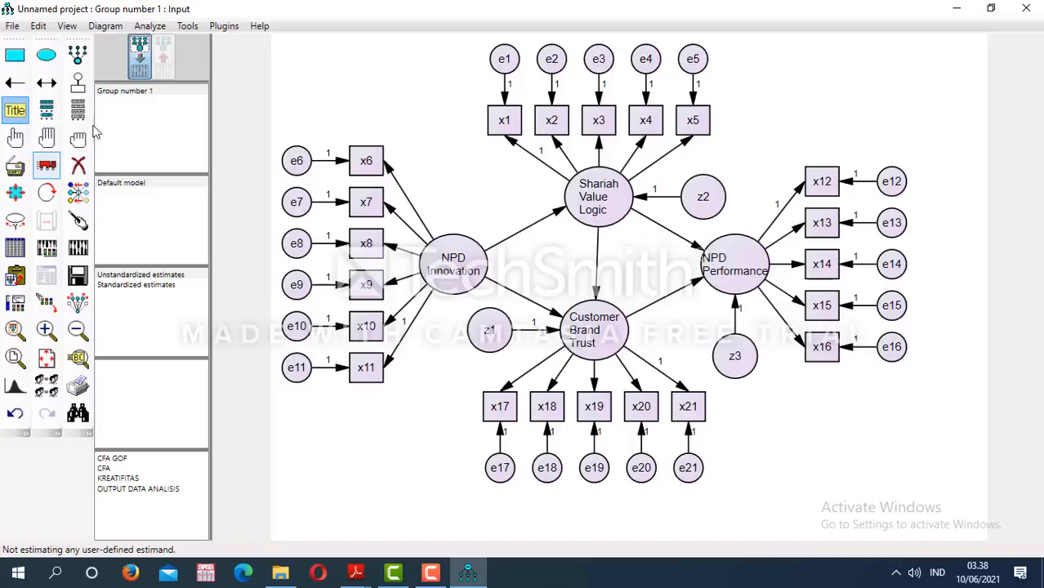
pyautogui.click(779, 423)
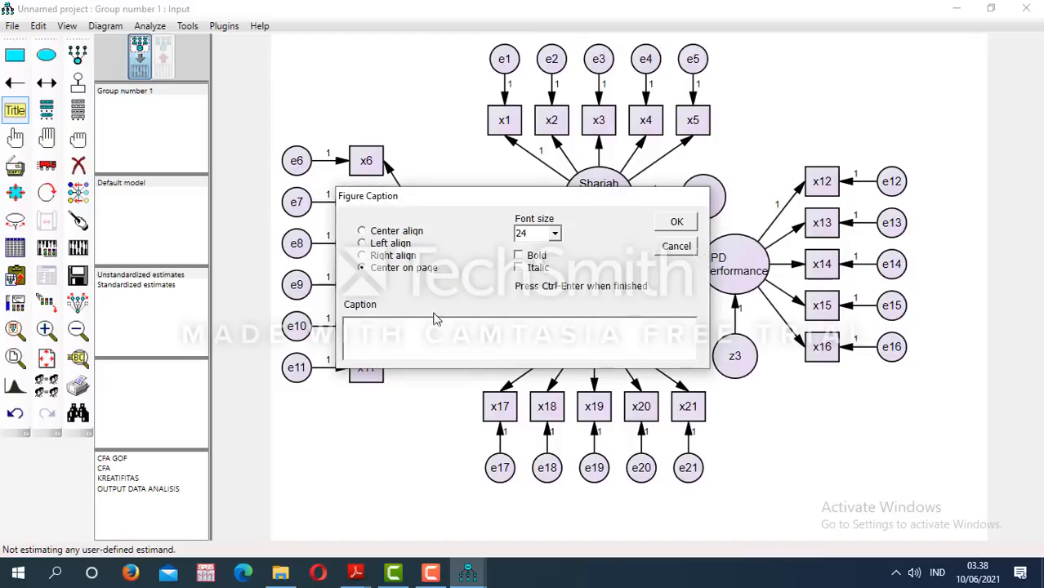
pyautogui.write('Chis')
pyautogui.press('BackSpace')
pyautogui.write('-')
pyautogui.write('s')
pyautogui.write('quare')
pyautogui.write('=')
pyautogui.write('\\')
pyautogui.write('cmin ')
# Add the line df=\df to the figure caption, with the label in lowercase
pyautogui.write('DF')
pyautogui.write('=')
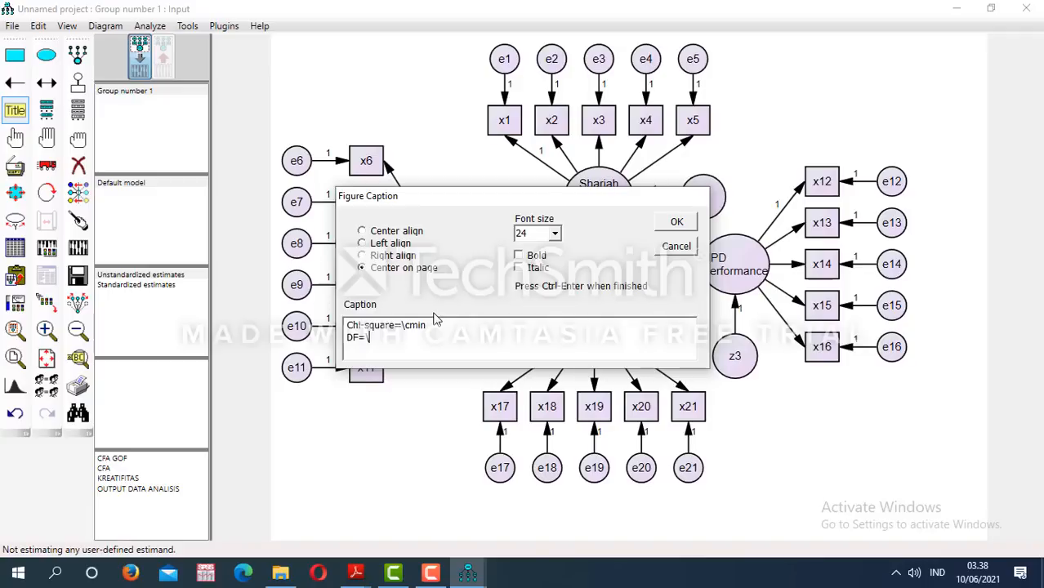
pyautogui.write('\\df')
pyautogui.press('Left')
pyautogui.press('Left')
pyautogui.press('Left')
pyautogui.press('BackSpace')
pyautogui.press('BackSpace')
pyautogui.write('df')
pyautogui.press('Right')
pyautogui.press('Right')
pyautogui.press('Right')
pyautogui.press('Right')
pyautogui.press('Return')
# Add the lines Probability=\p and GFI=\gfi to the figure caption
pyautogui.write('Probability')
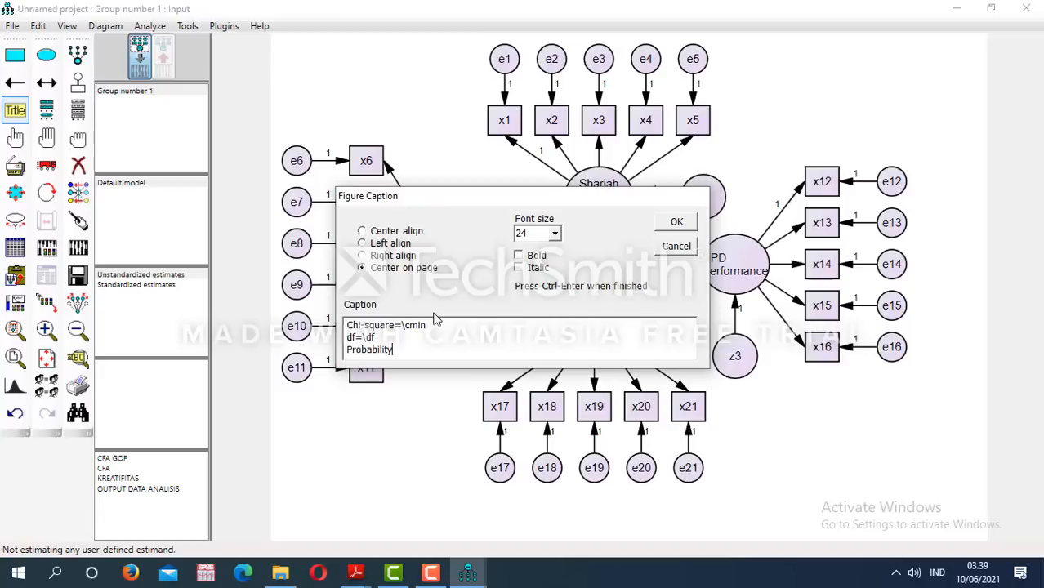
pyautogui.write('=\\p')
pyautogui.press('Return')
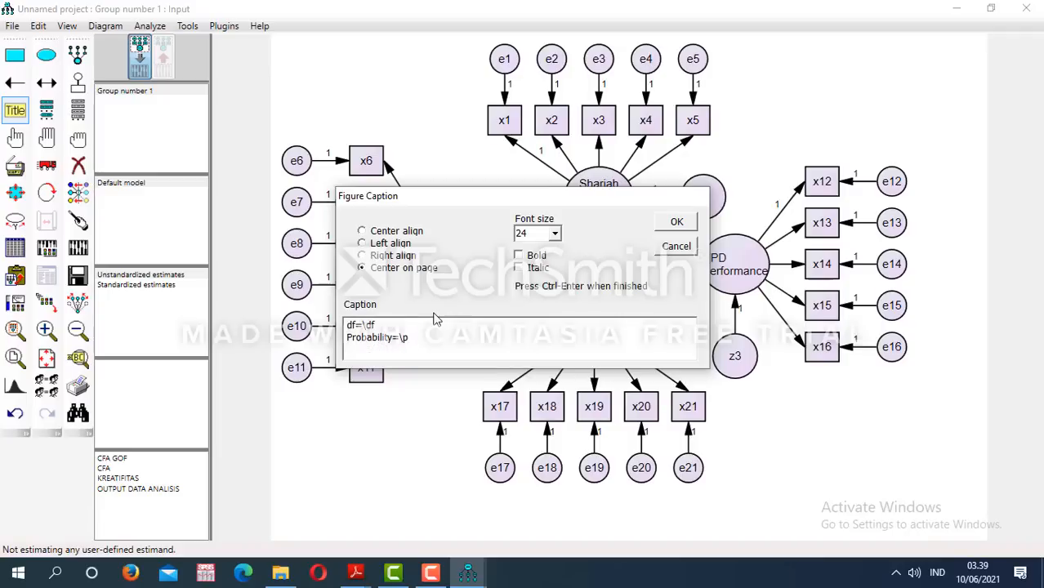
pyautogui.write('GFI=\\gfi')
pyautogui.press('Return')
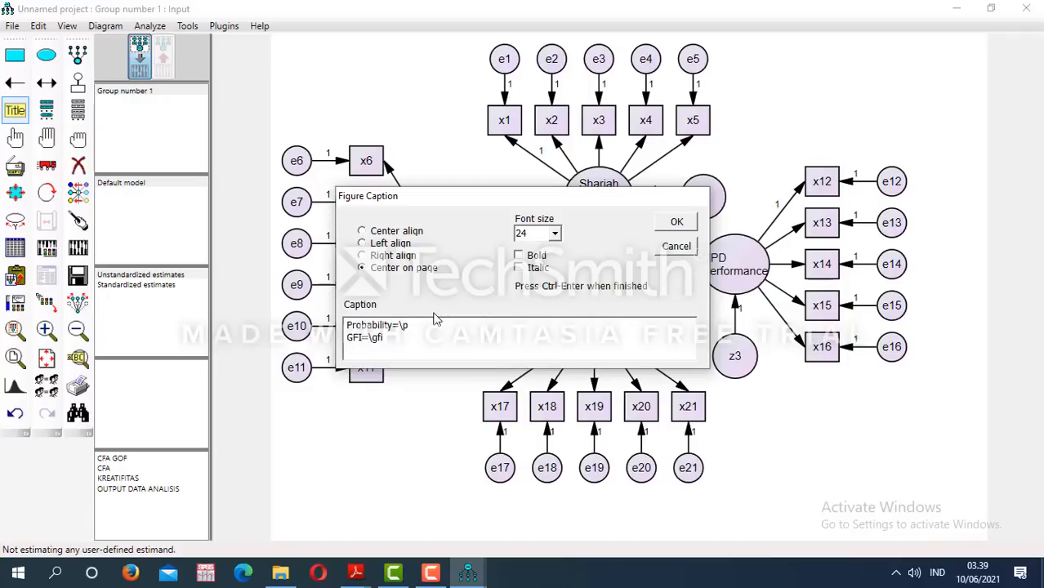
# Complete the figure caption with the lines AGFI=\agfi, TLI=\tli and RMSEA=\rmsea and place it on the diagram
pyautogui.write('AGFI=\\agfi')
pyautogui.press('Return')
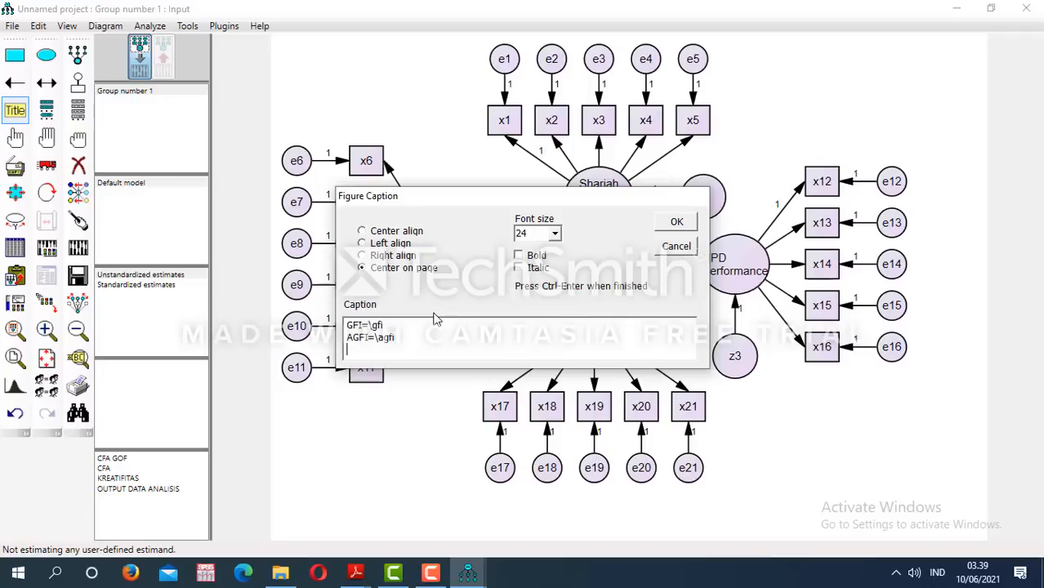
pyautogui.write('TLI=\\tli')
pyautogui.press('Return')
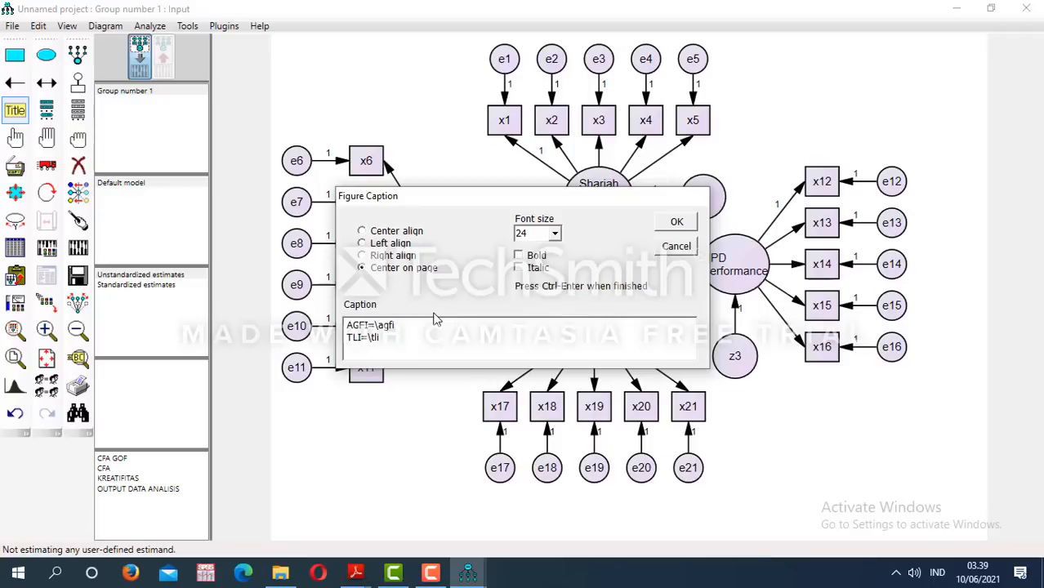
pyautogui.write('RMSEA=\\rmsea')
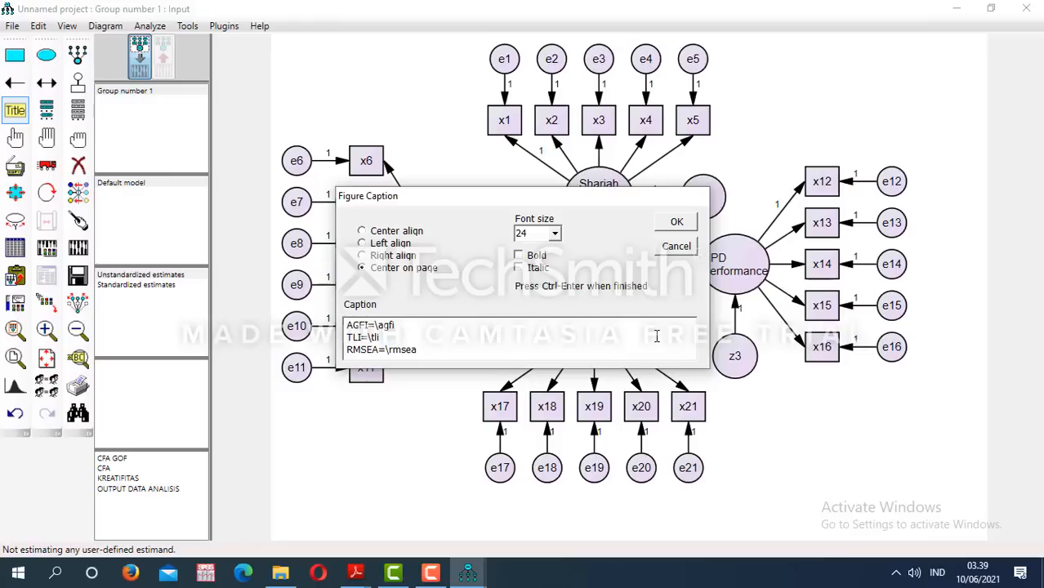
pyautogui.click(675, 224)
pyautogui.hotkey('alt', 'Tab')
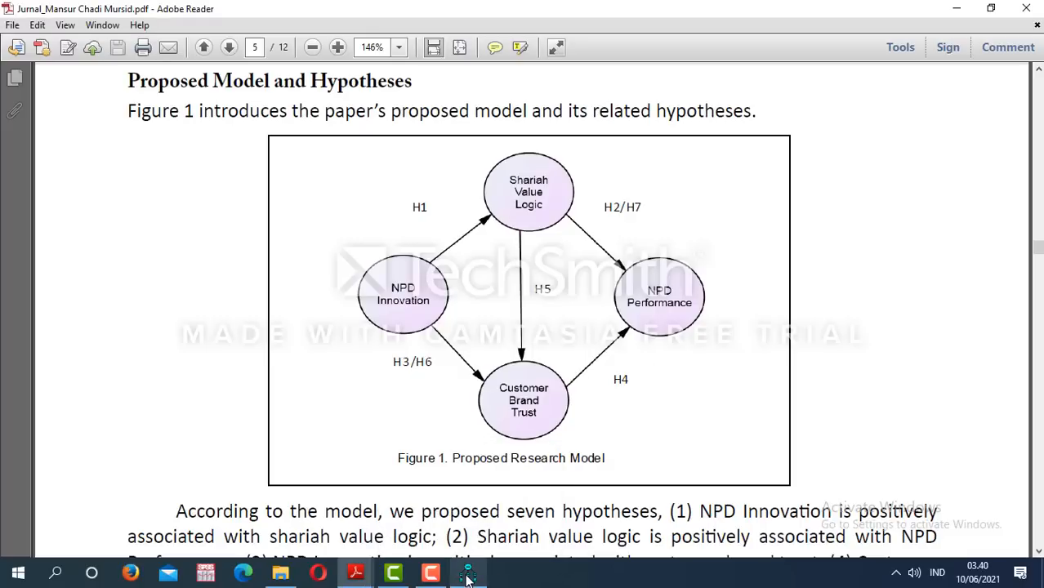
pyautogui.moveTo(467, 567)
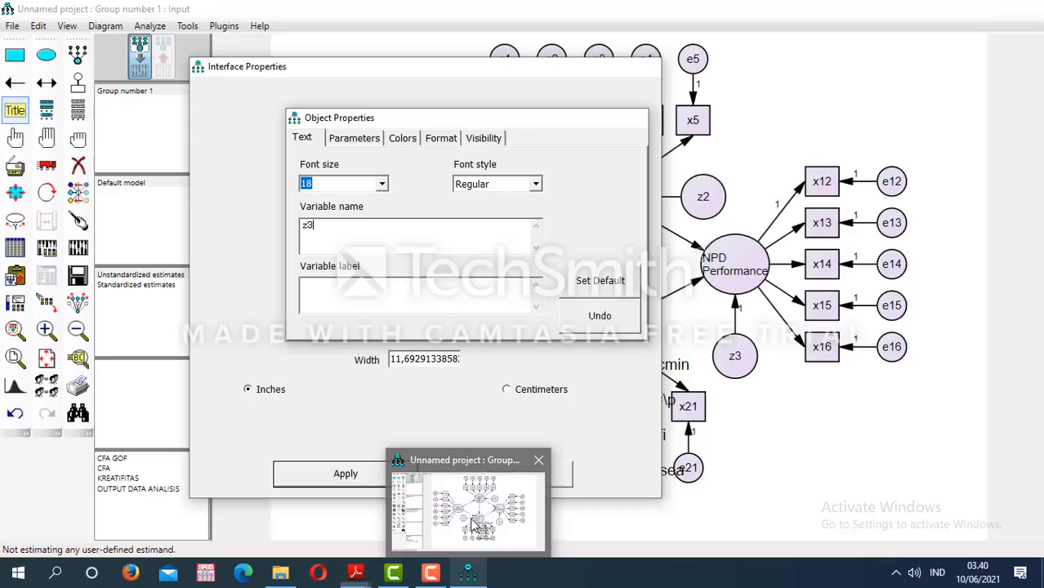
pyautogui.click(476, 524)
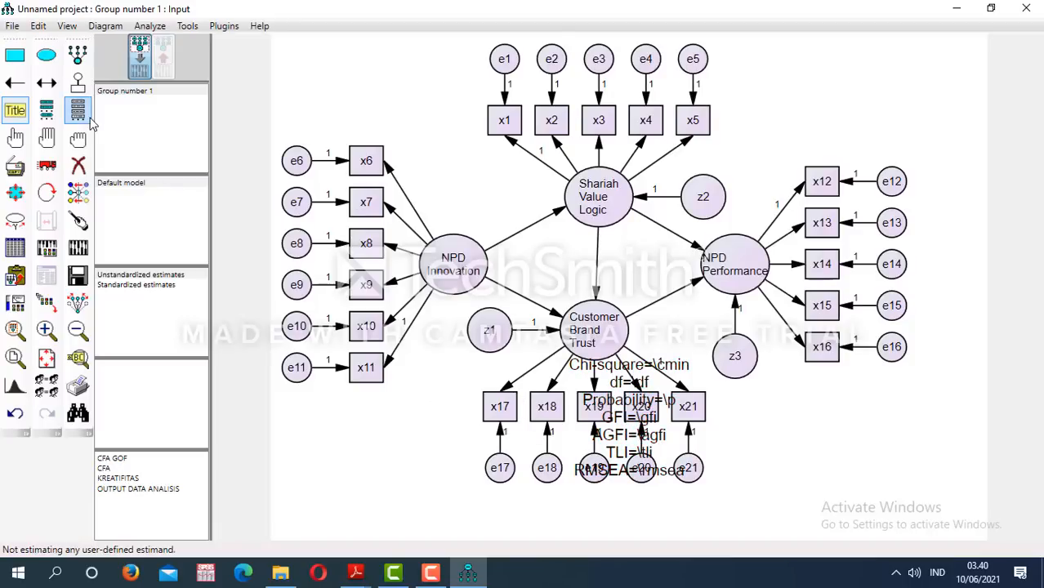
# Select the fit-index caption and move it lower, over the x17–x21 indicators and their error terms
pyautogui.click(15, 139)
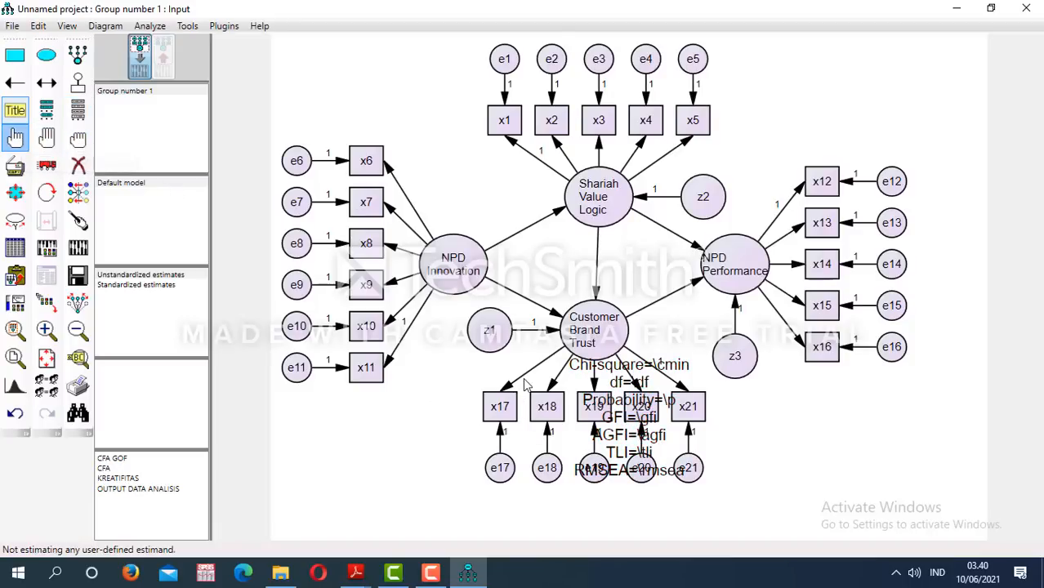
pyautogui.click(649, 412)
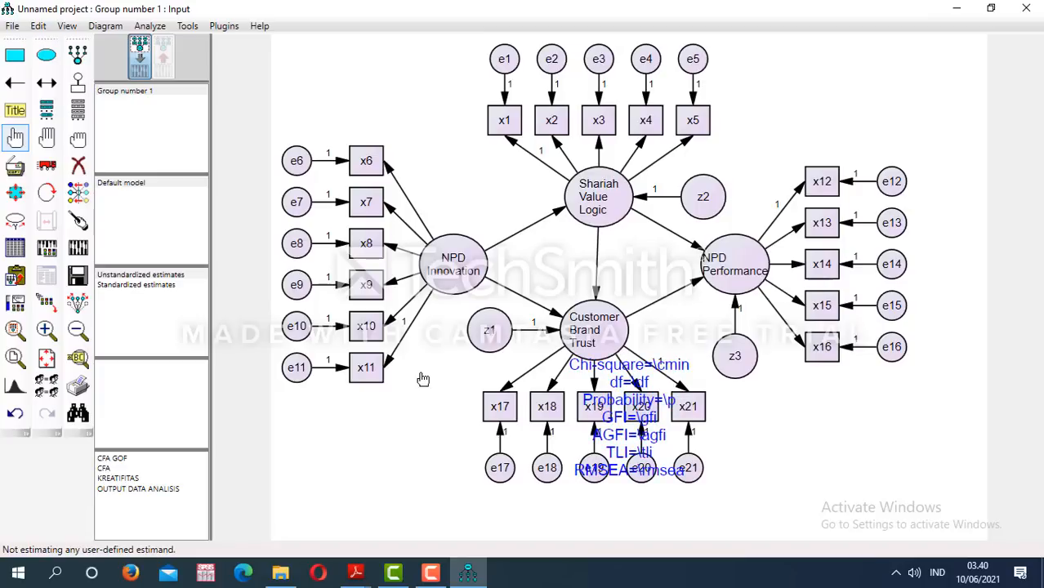
pyautogui.click(47, 165)
pyautogui.moveTo(637, 408)
pyautogui.mouseDown()
pyautogui.moveTo(746, 459)
pyautogui.moveTo(686, 459)
pyautogui.mouseUp()
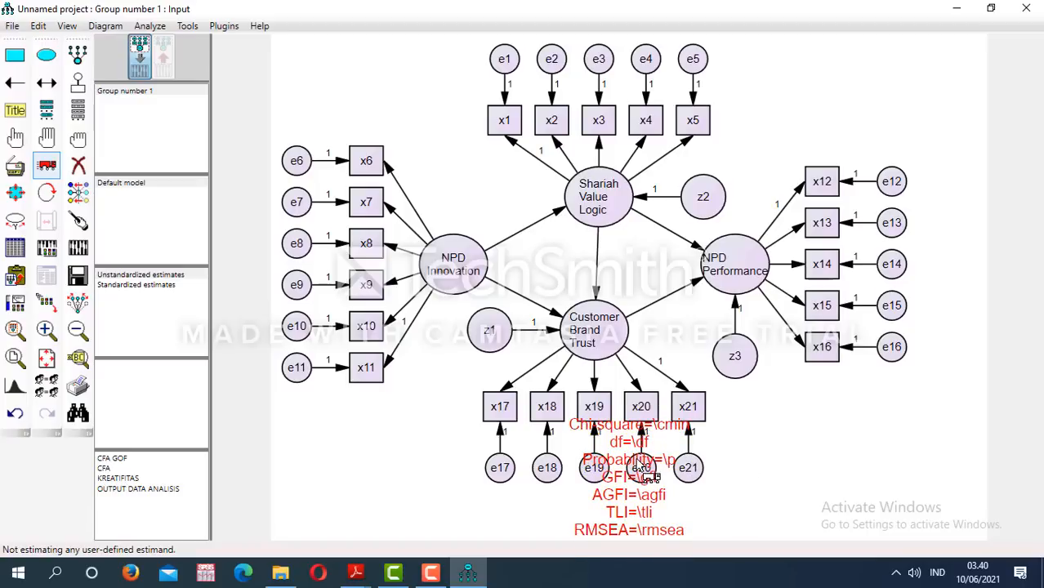
# Set the fit-index caption's alignment to Left align in its object properties
pyautogui.rightClick(642, 466)
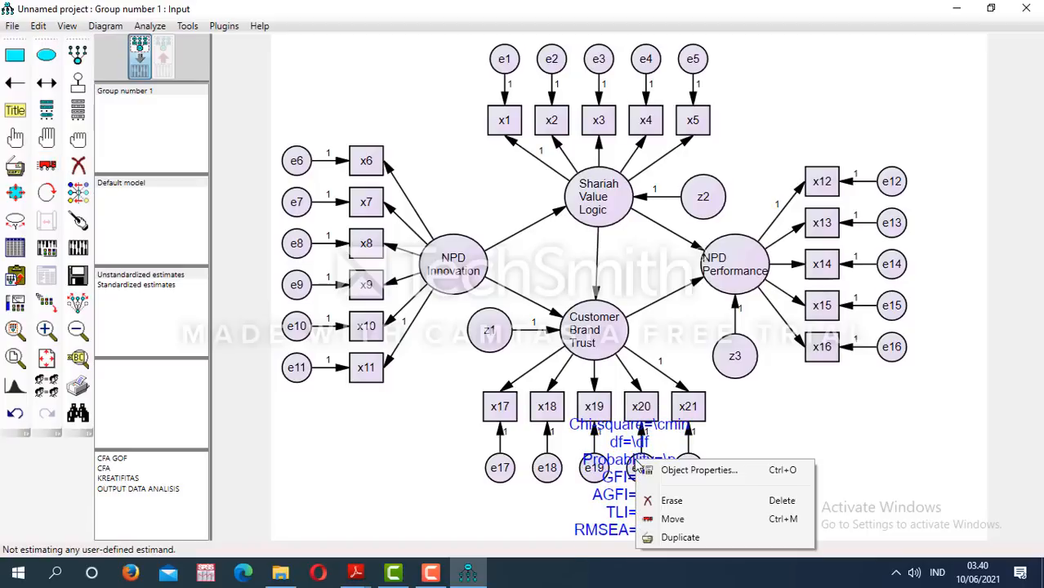
pyautogui.click(696, 469)
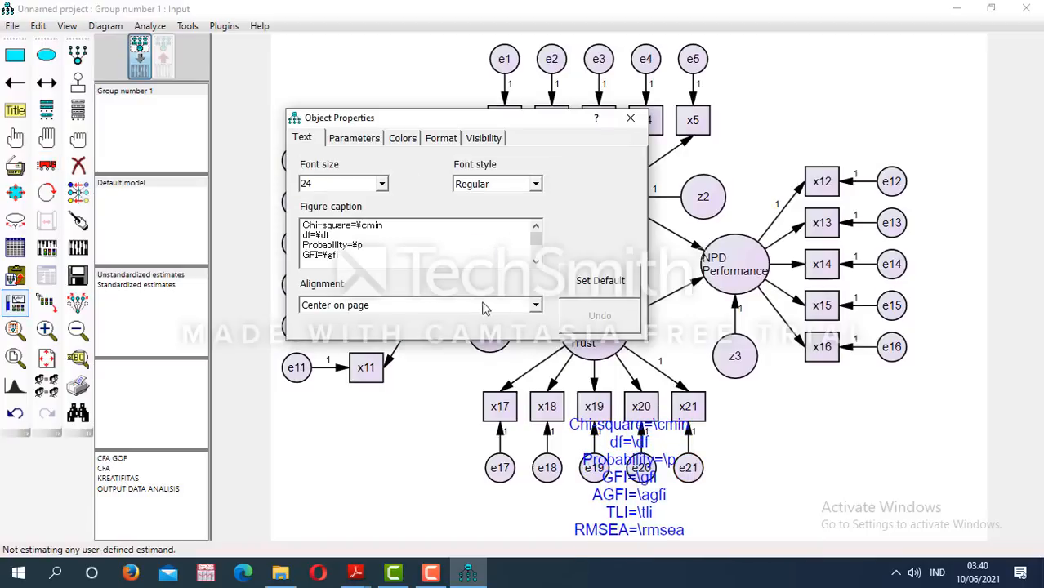
pyautogui.click(537, 306)
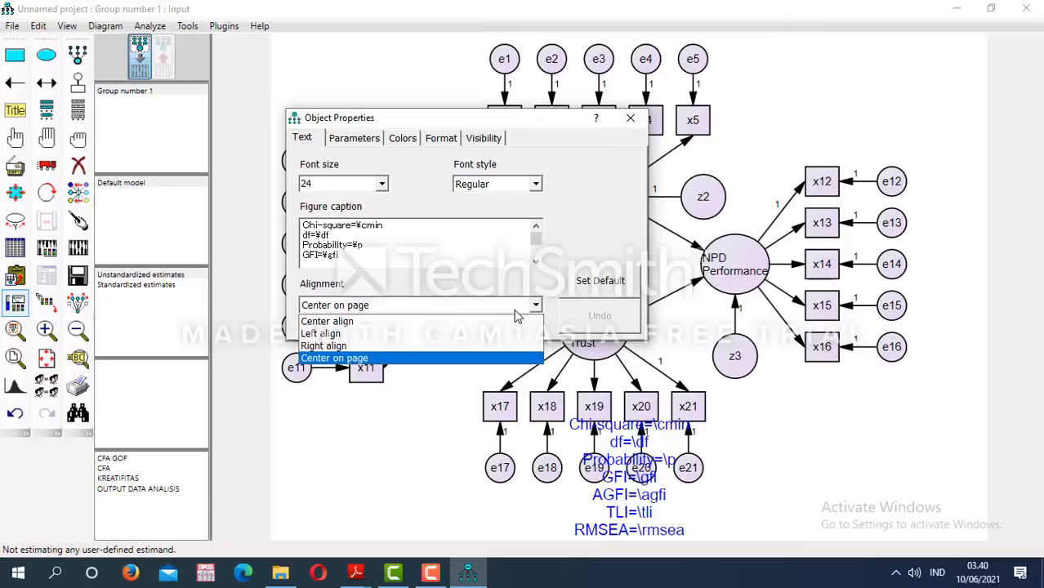
pyautogui.press('Up')
pyautogui.click(320, 360)
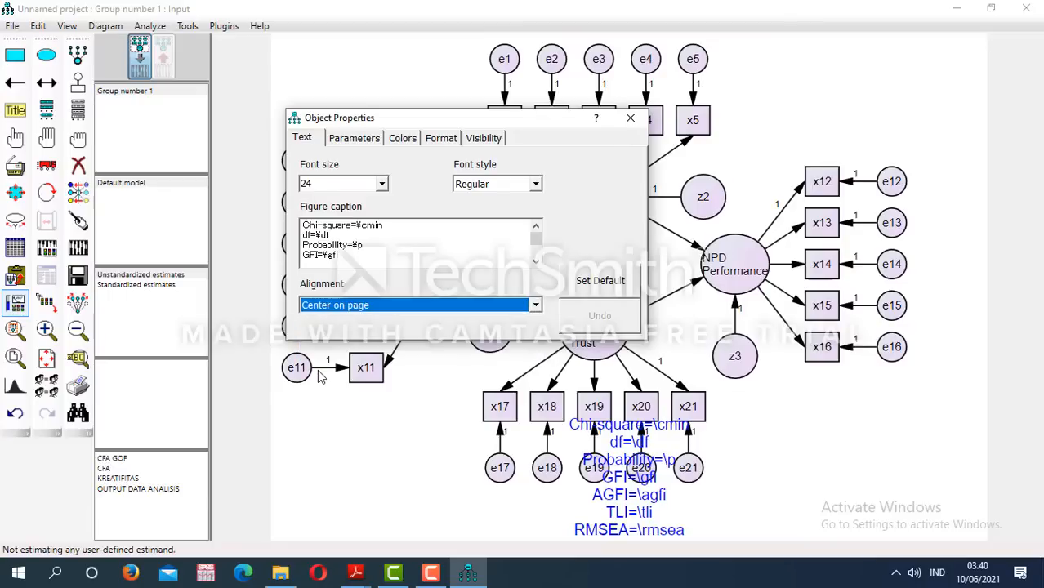
pyautogui.click(535, 305)
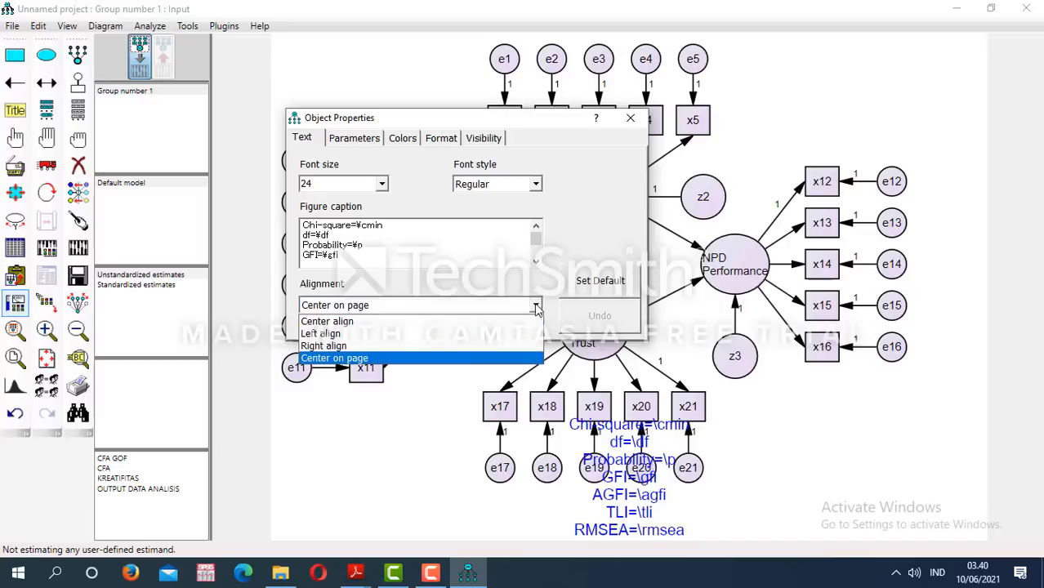
pyautogui.click(508, 345)
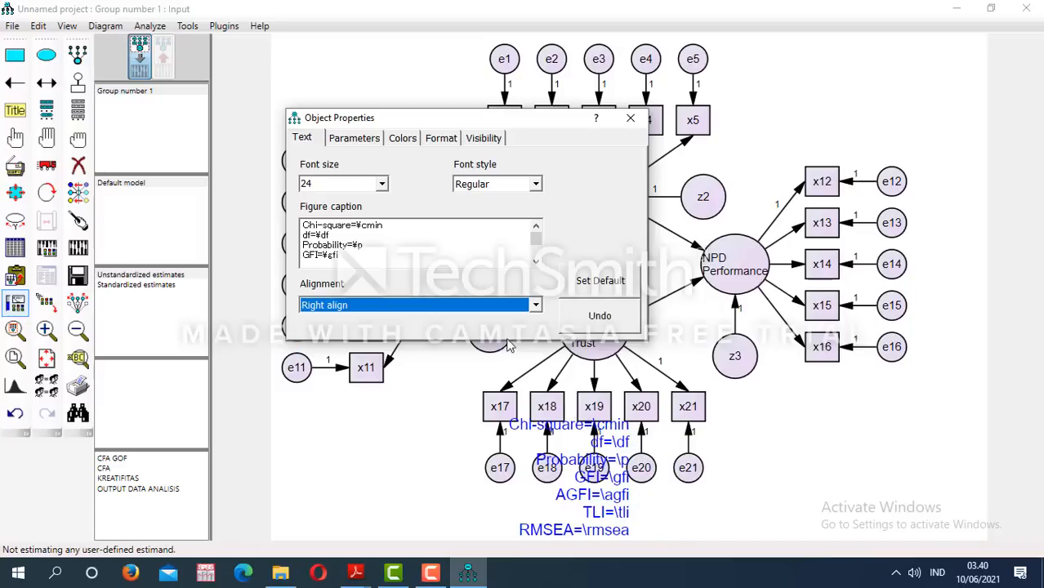
pyautogui.click(536, 306)
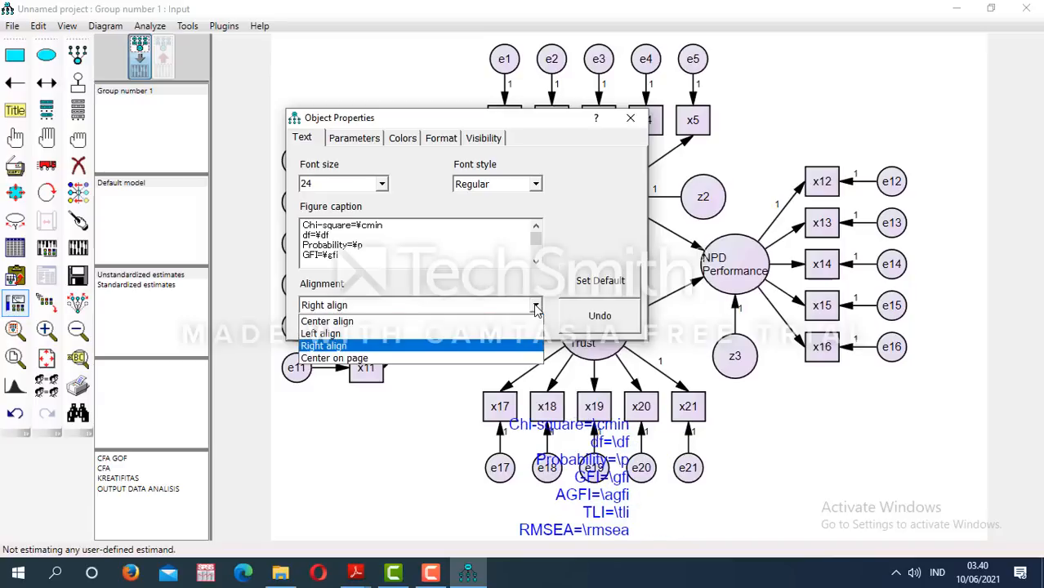
pyautogui.click(495, 335)
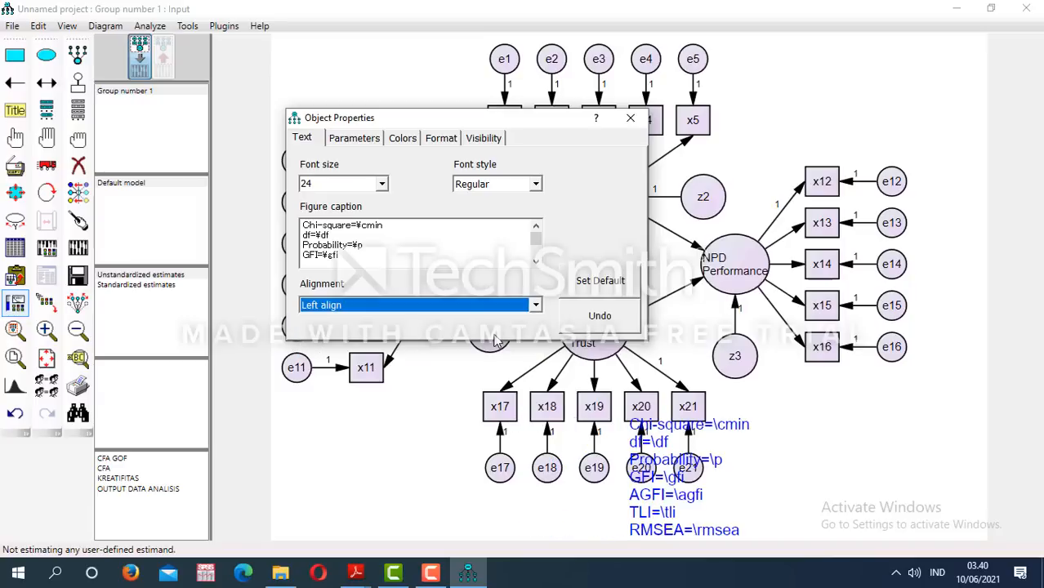
pyautogui.click(630, 118)
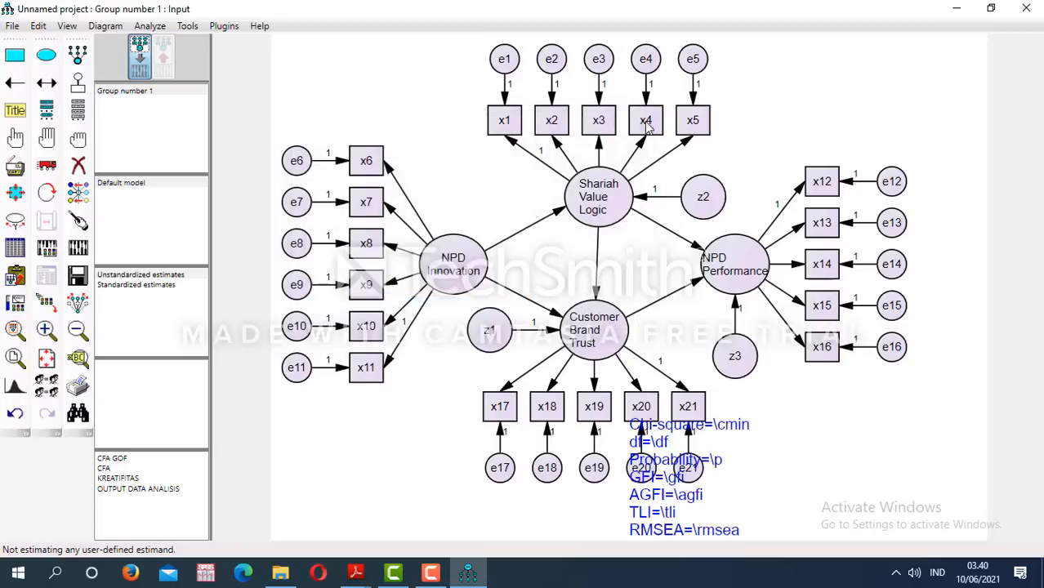
# Move the fit-index caption into the free space beside x21 and below z3, and deselect all objects
pyautogui.click(46, 166)
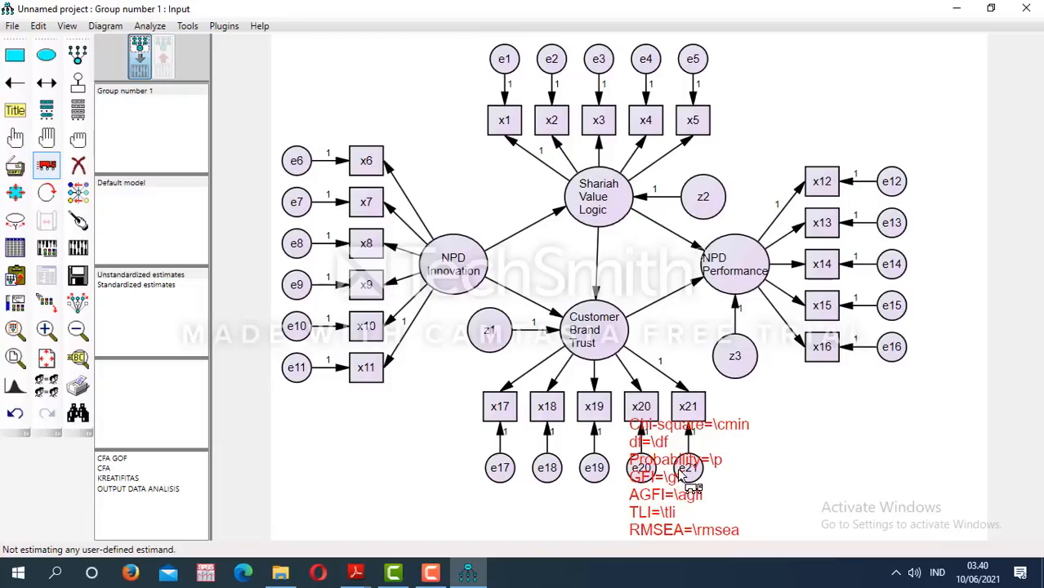
pyautogui.moveTo(681, 485); pyautogui.dragTo(777, 462)
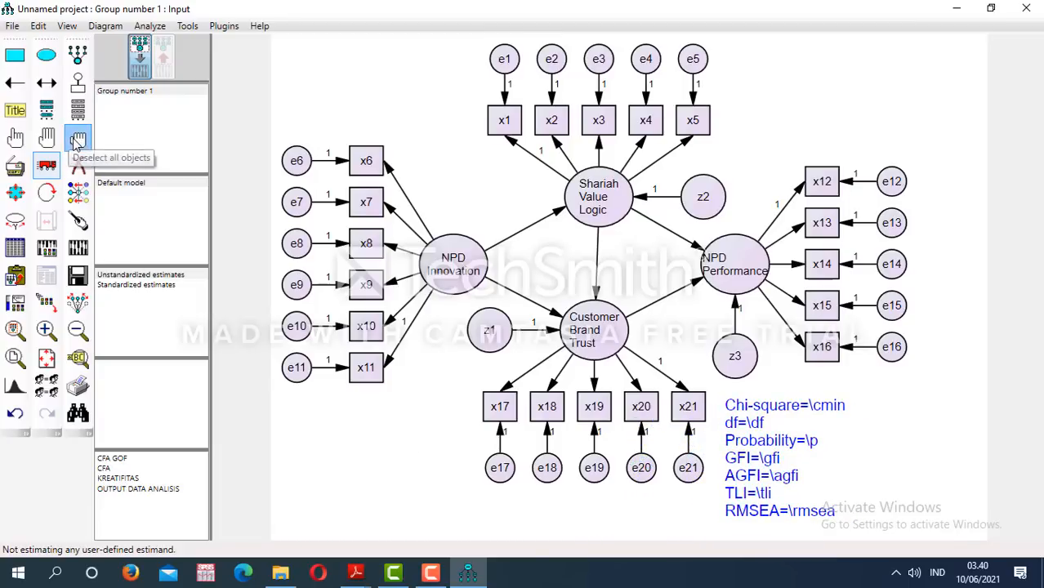
pyautogui.click(75, 140)
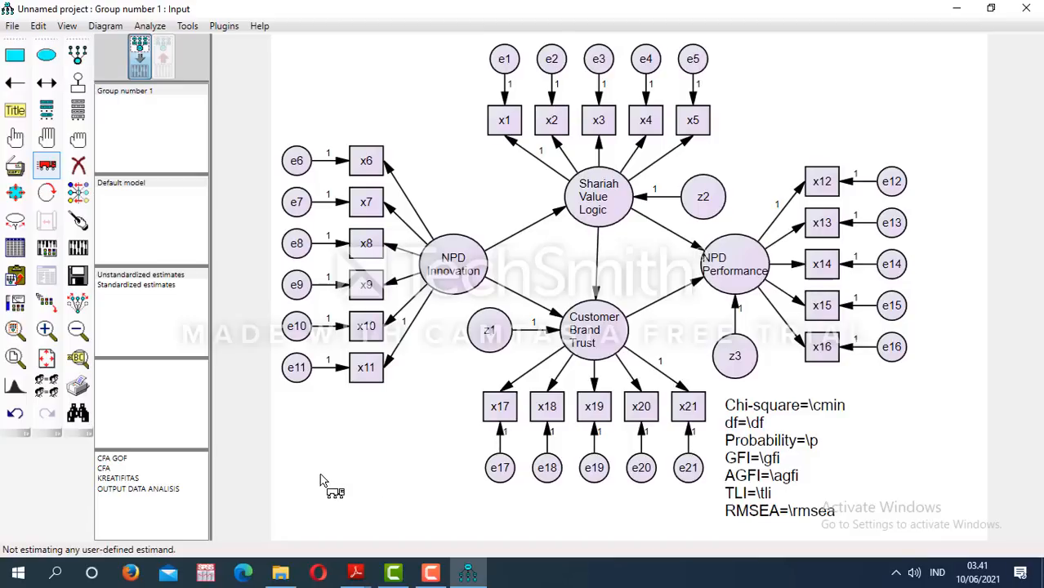
# Look up the DATA ANALISIS SPSS file in the SPSS_AMOS folder on Local Disk (E:) in File Explorer, and return to Amos
pyautogui.click(280, 575)
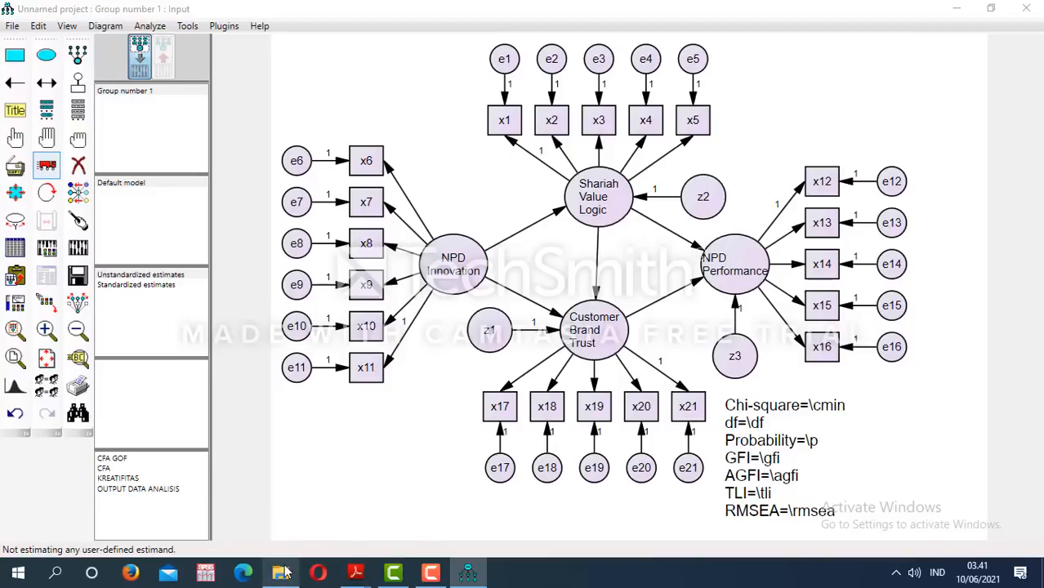
pyautogui.moveTo(282, 574)
pyautogui.click(295, 477)
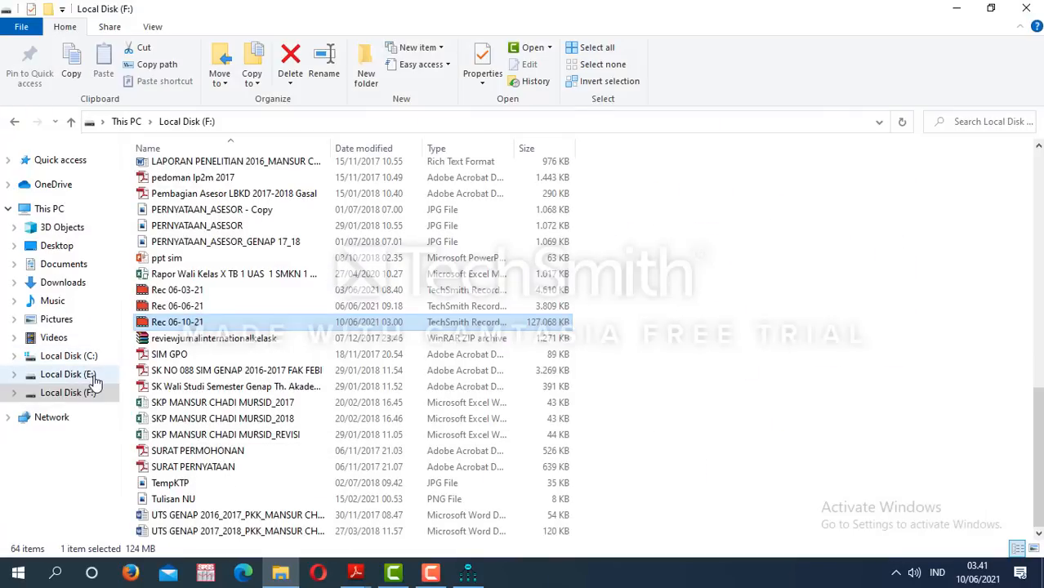
pyautogui.click(93, 375)
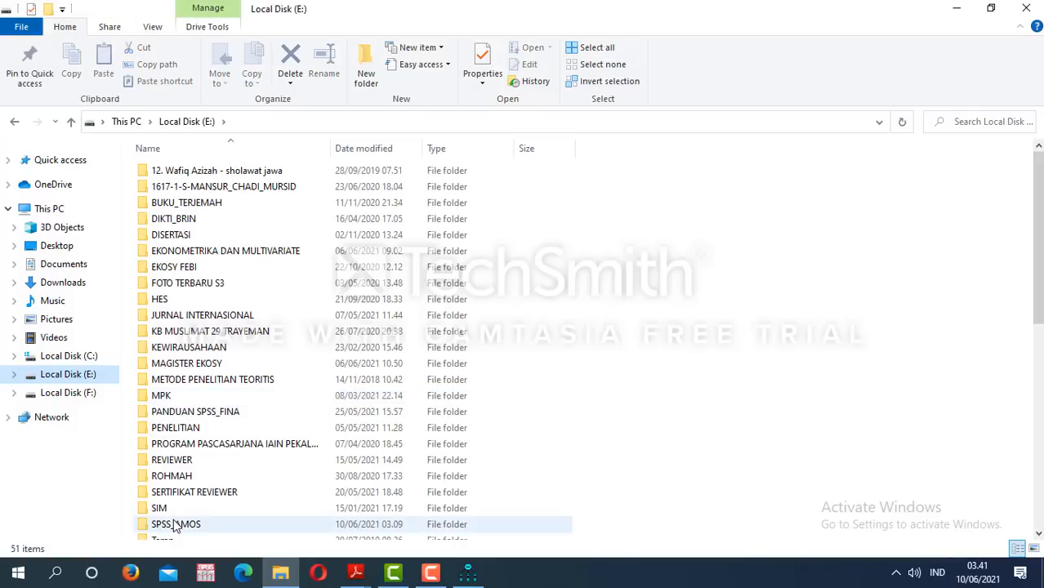
pyautogui.click(174, 525)
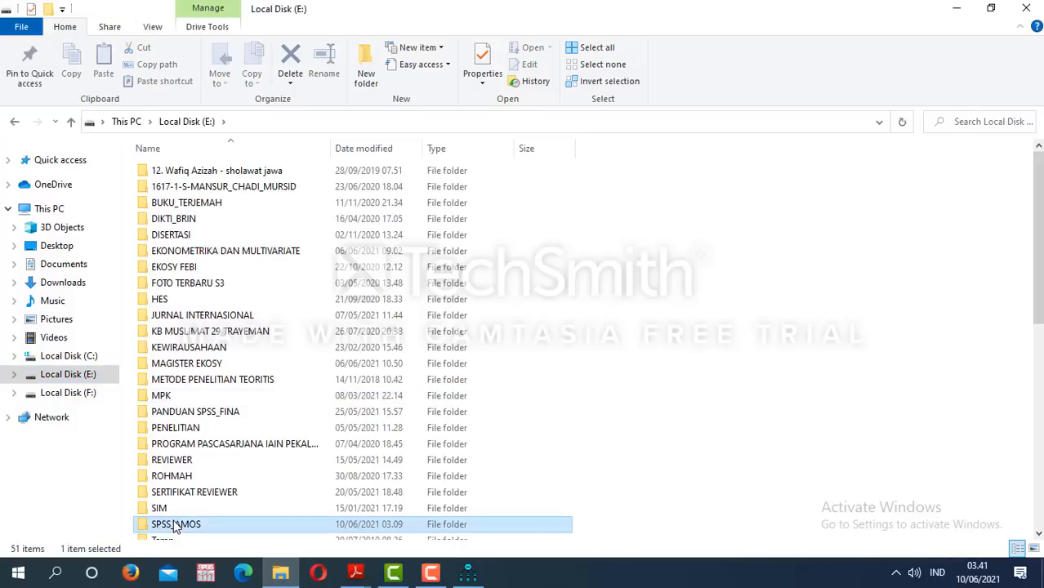
pyautogui.doubleClick(174, 524)
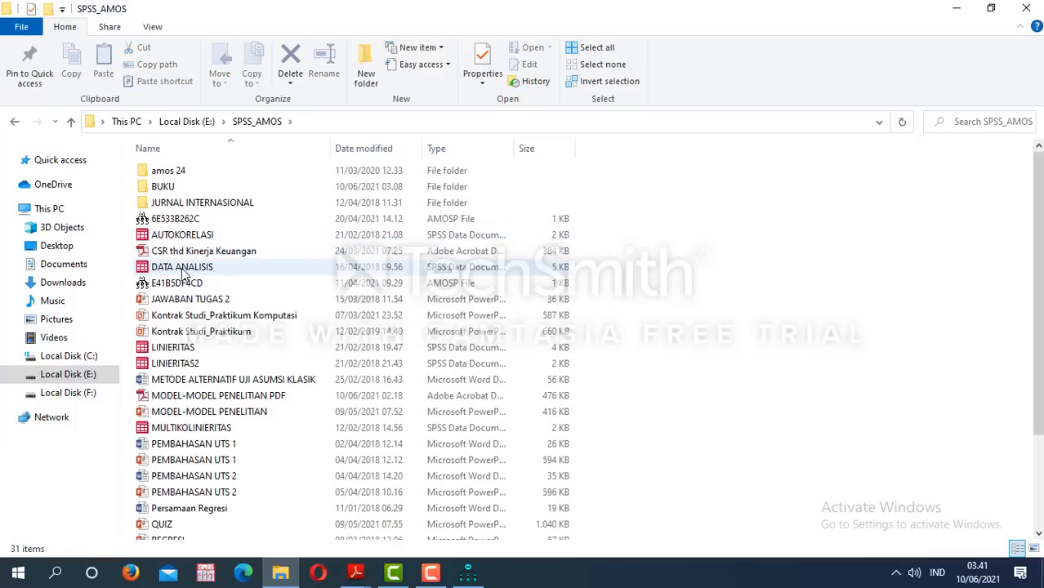
pyautogui.click(183, 269)
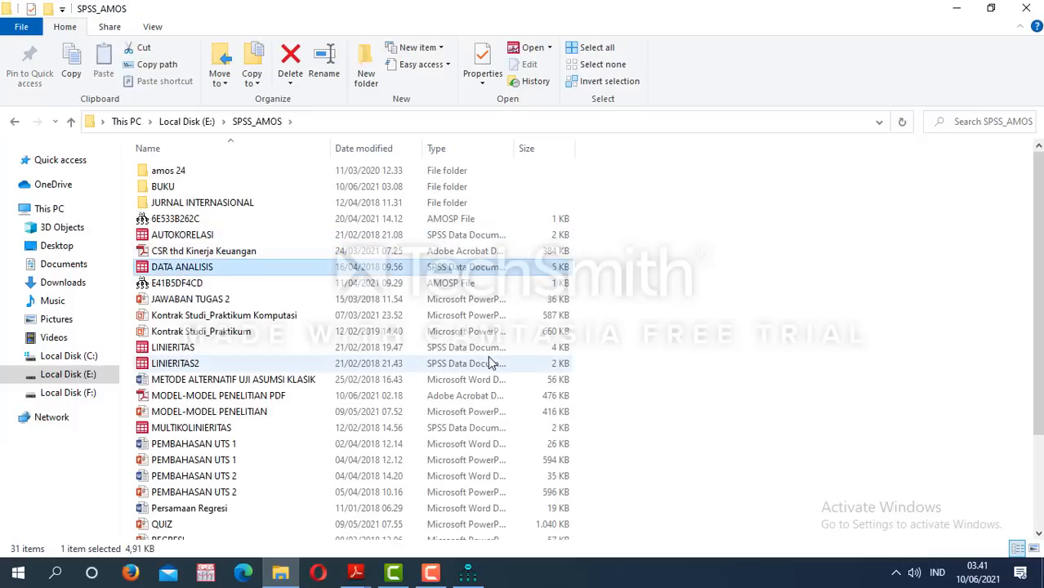
pyautogui.moveTo(480, 575)
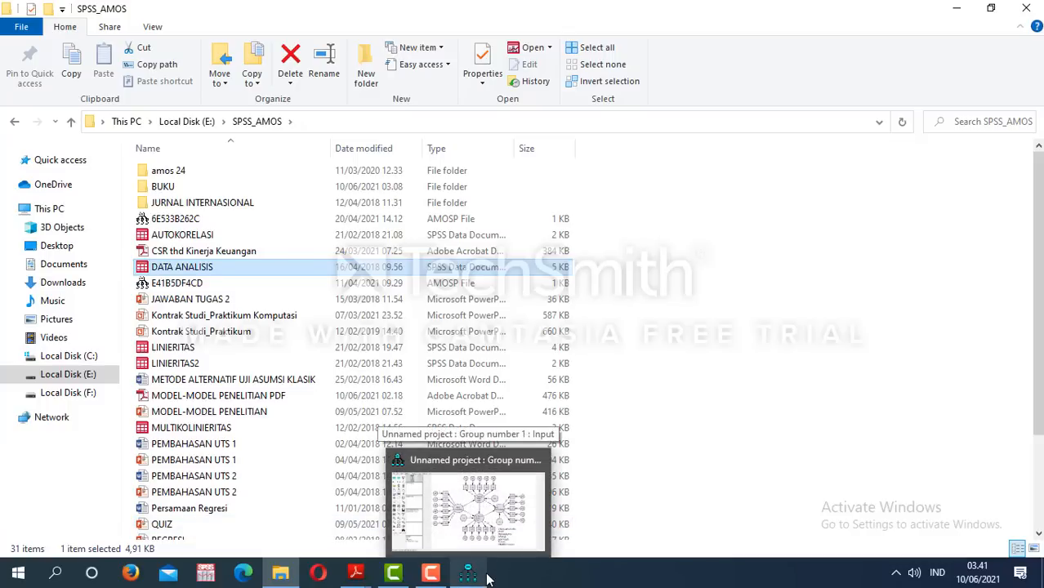
pyautogui.click(464, 530)
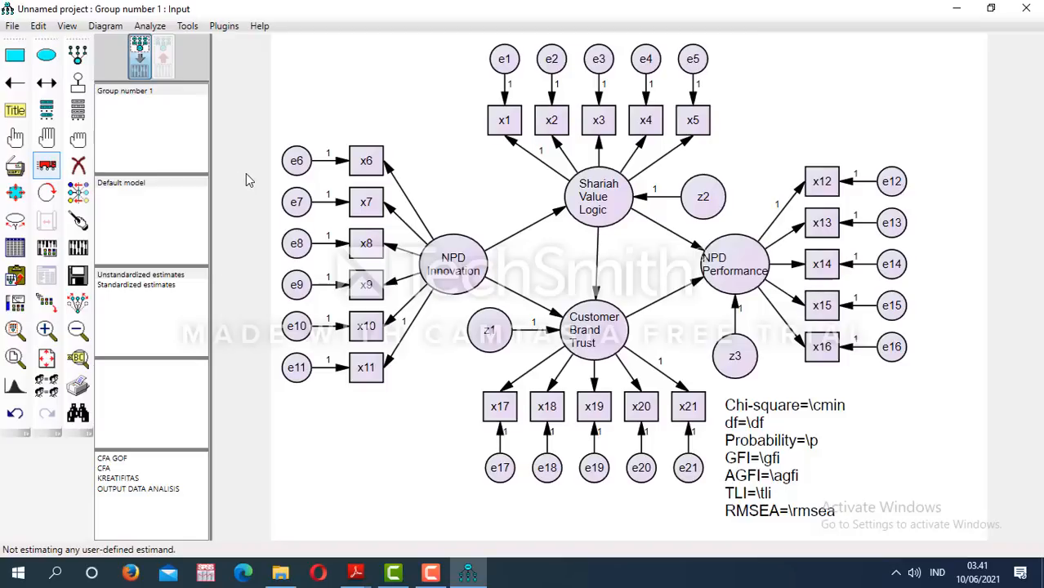
# Try to assign the DATA ANALISIS file from the SPSS_AMOS folder on Local Disk (E:) as the data file for Group number 1
pyautogui.click(14, 27)
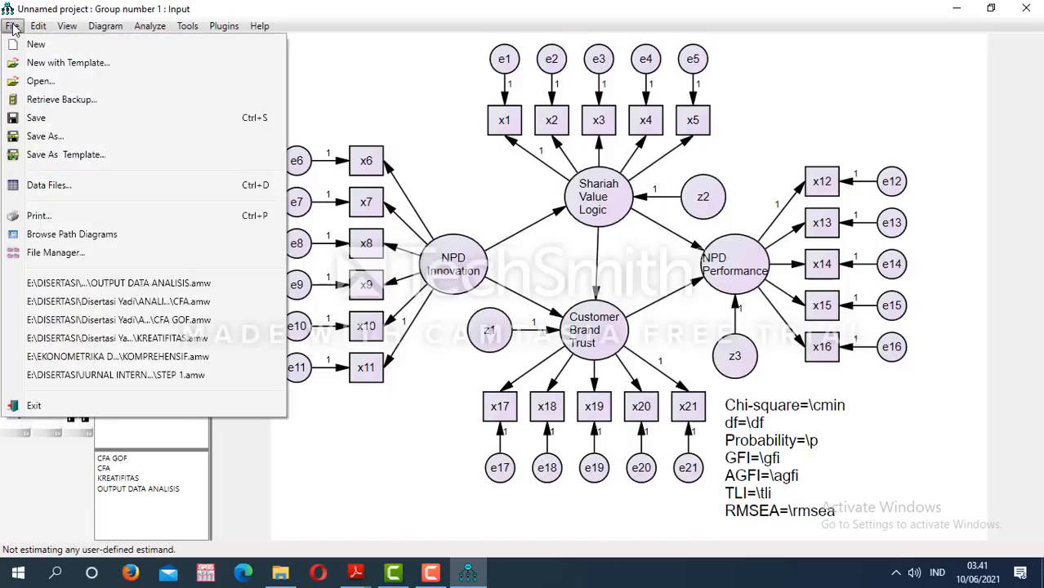
pyautogui.click(49, 186)
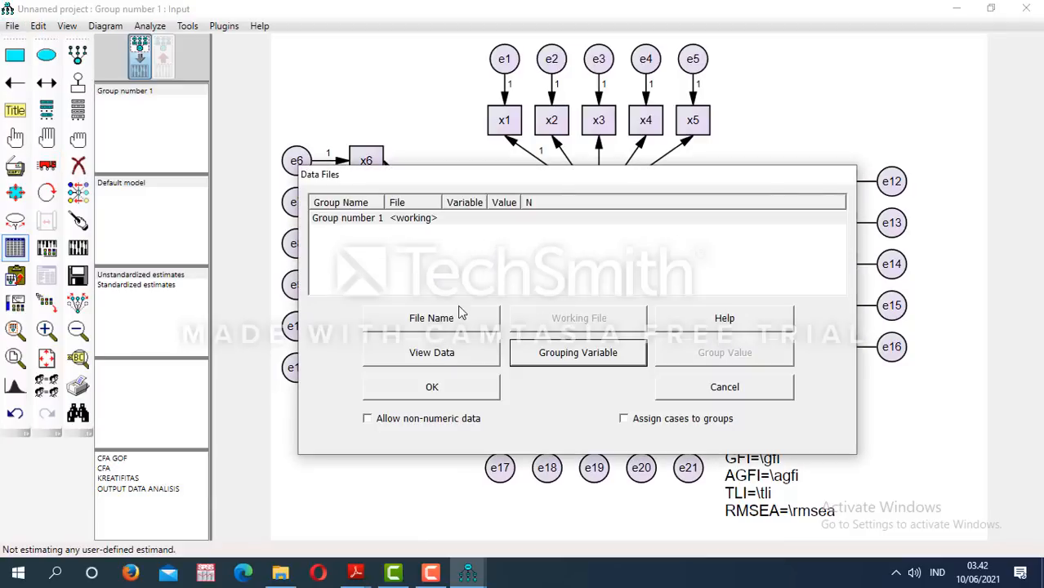
pyautogui.click(435, 322)
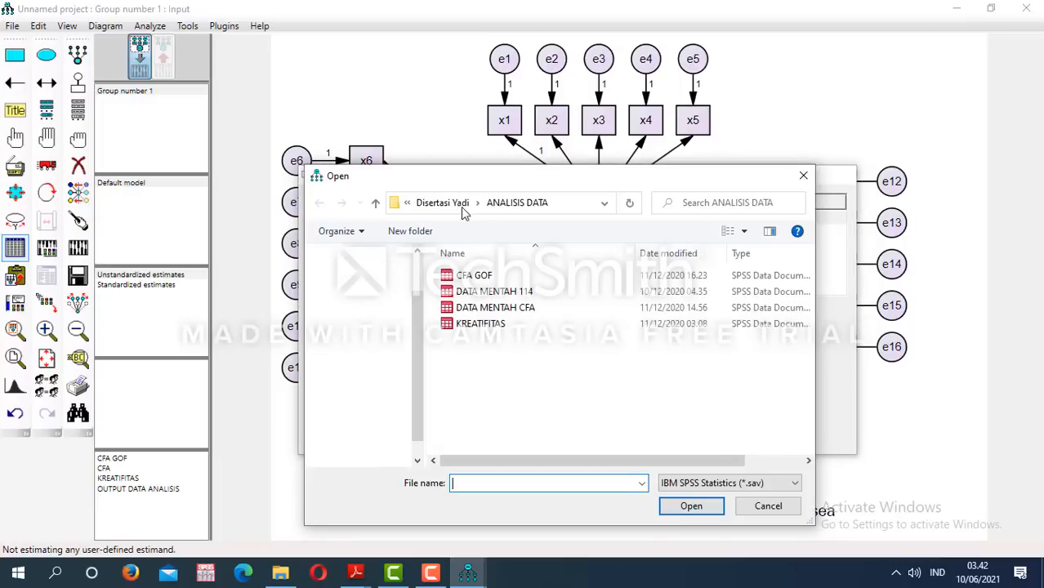
pyautogui.click(388, 425)
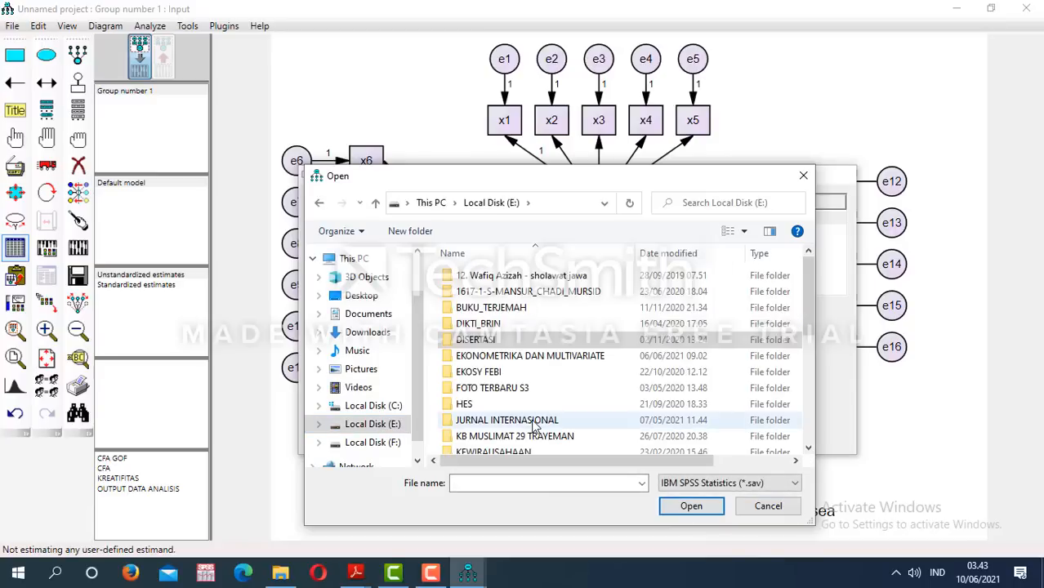
pyautogui.click(809, 428)
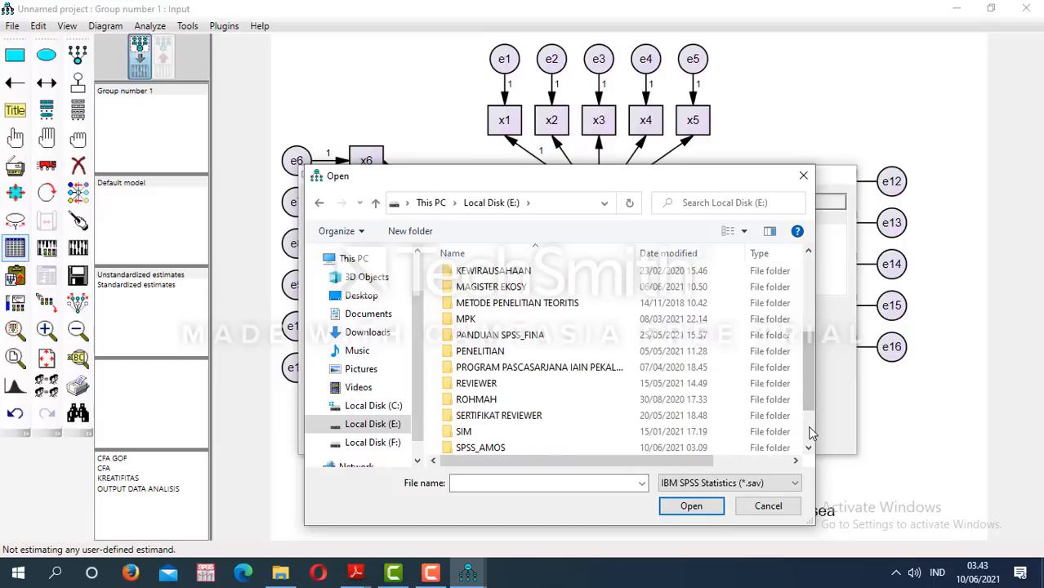
pyautogui.click(533, 445)
pyautogui.doubleClick(532, 445)
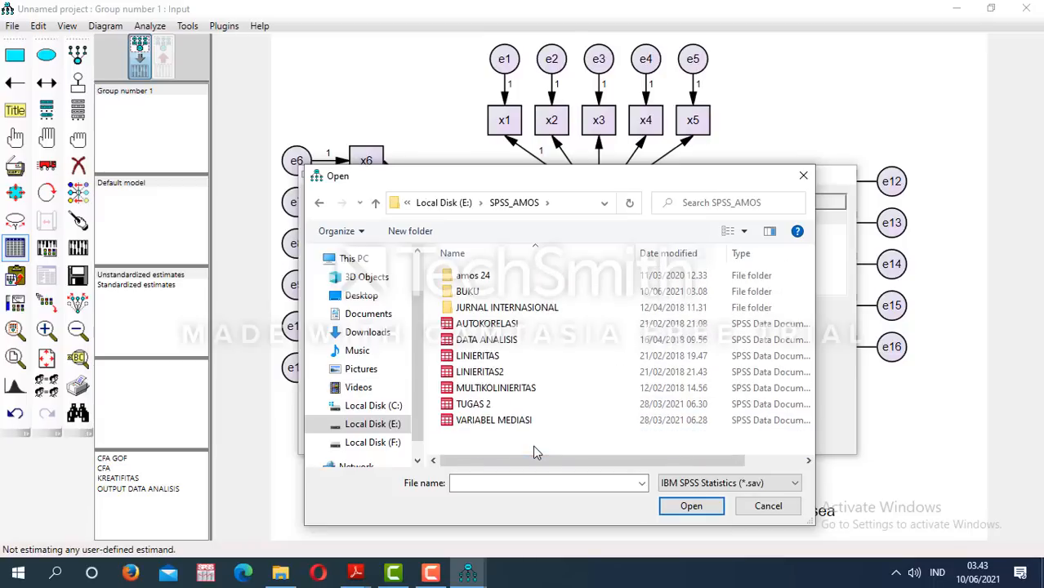
pyautogui.click(505, 343)
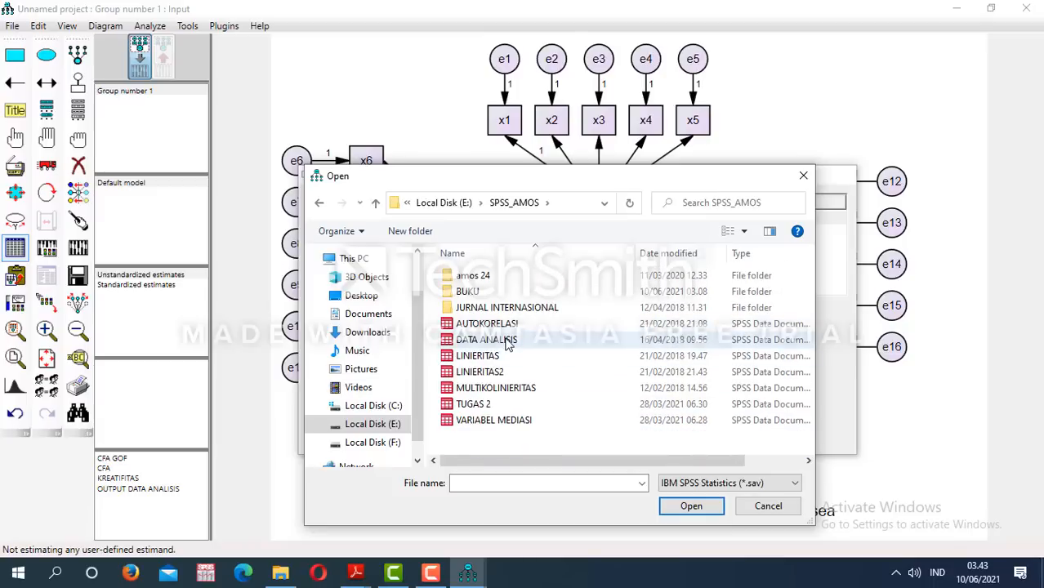
pyautogui.click(691, 506)
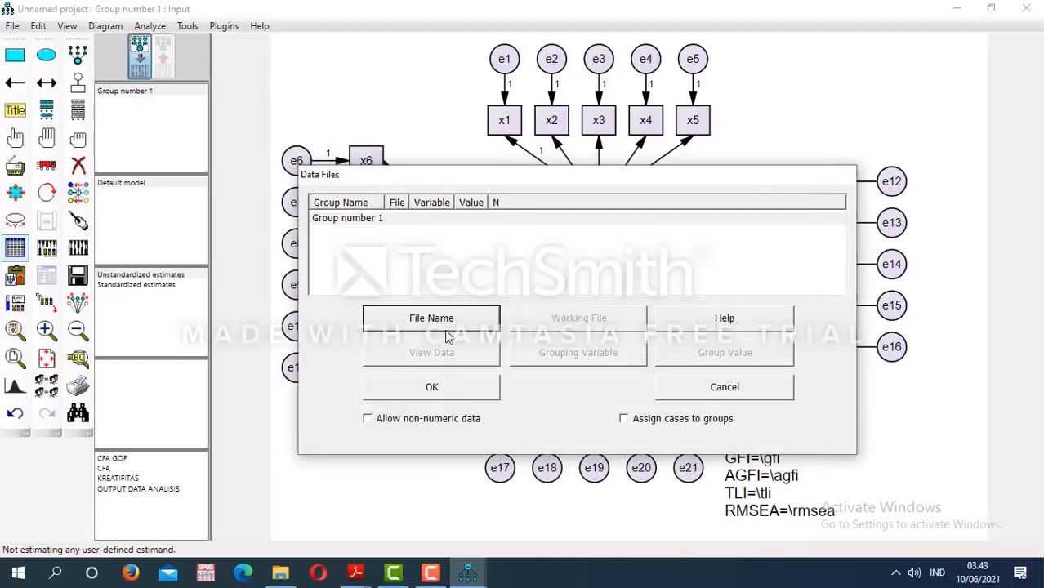
pyautogui.click(436, 389)
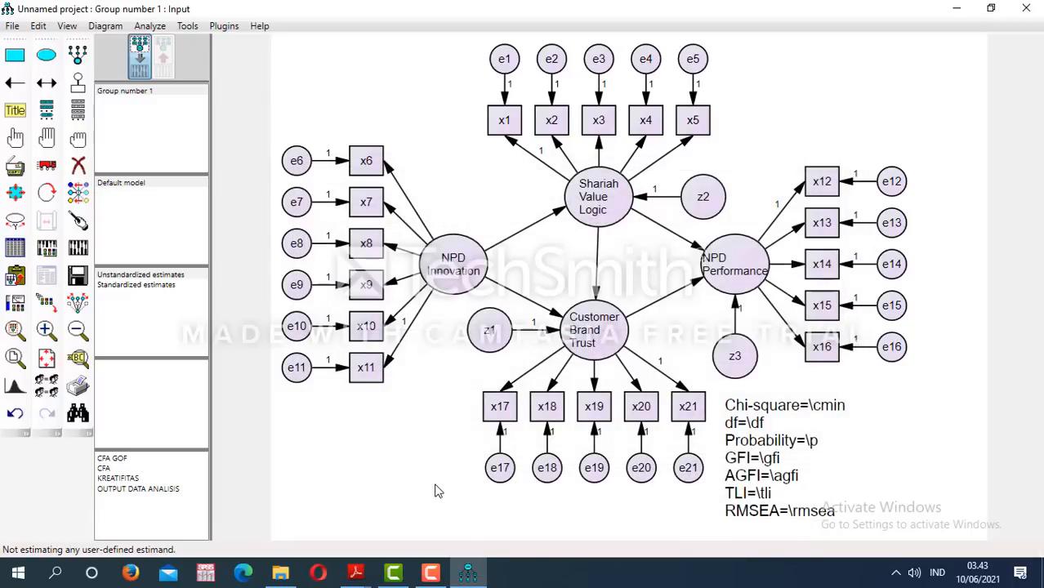
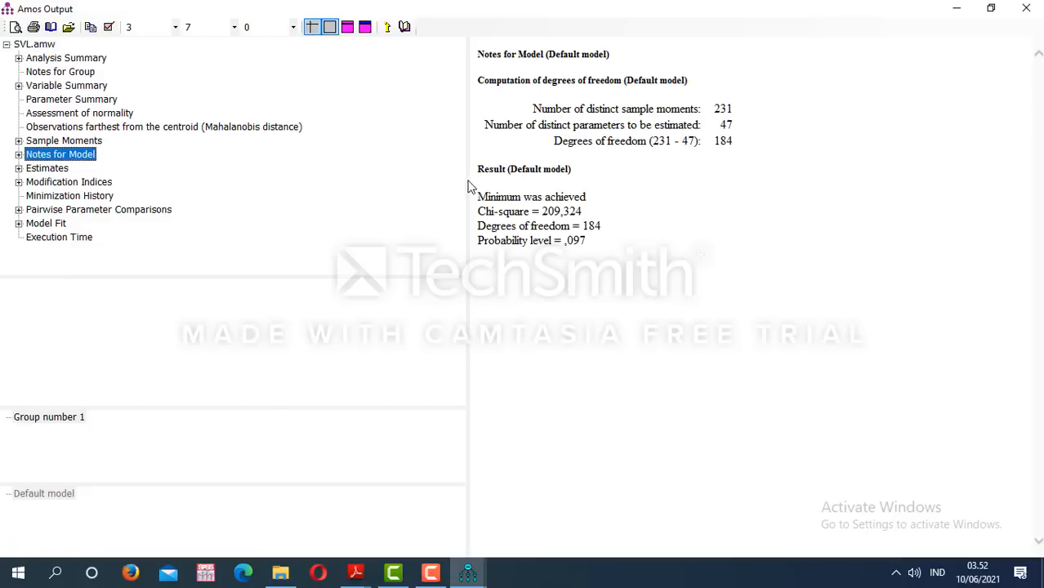
# Widen the results area of the Amos output and examine the regression weights under Estimates
pyautogui.moveTo(468, 178); pyautogui.dragTo(313, 158)
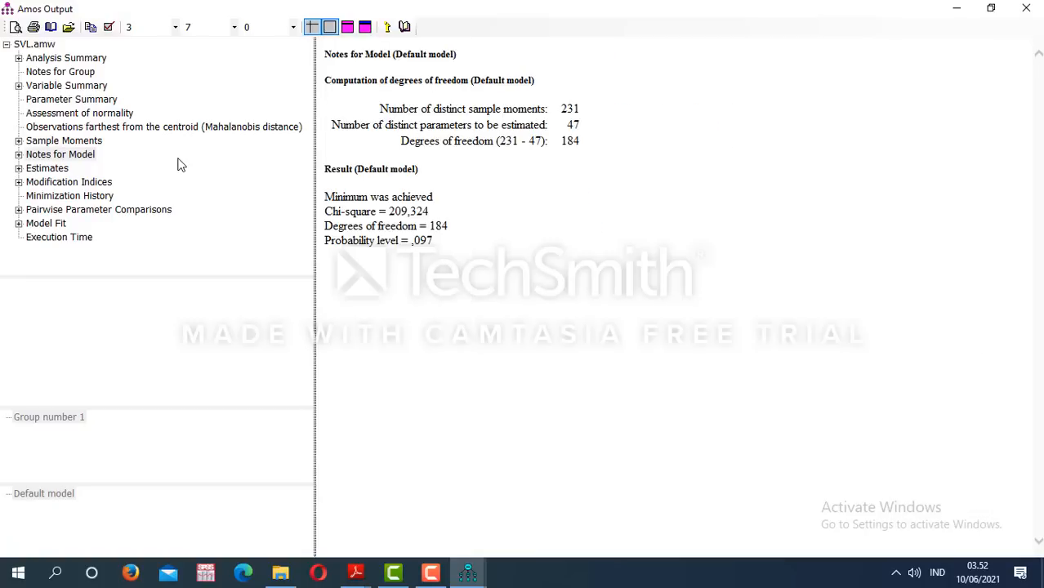
pyautogui.click(46, 169)
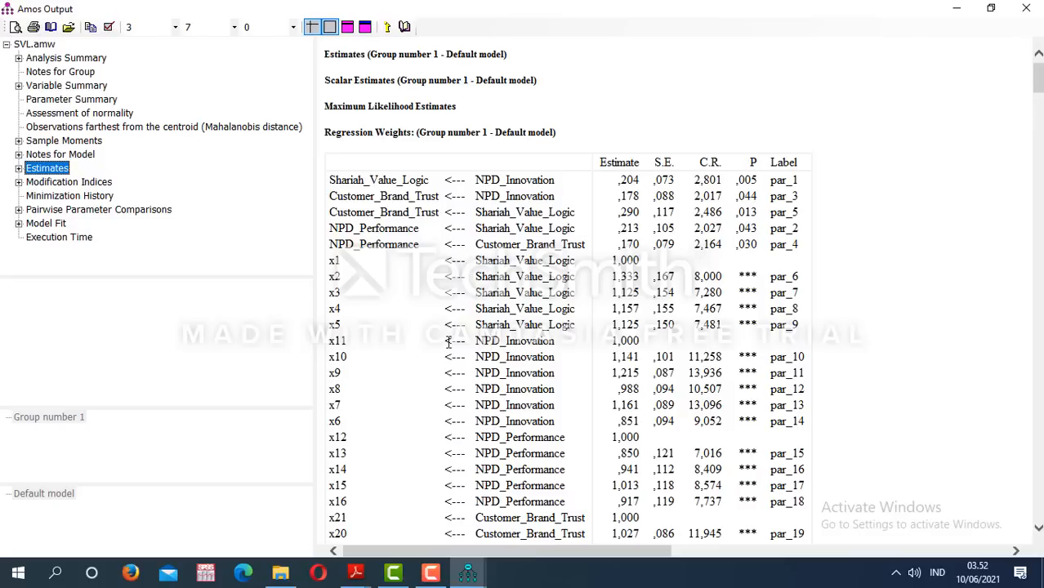
# Switch to the journal article in Adobe Reader and examine Figure 1's proposed research model and the hypotheses listed beneath it
pyautogui.moveTo(355, 572)
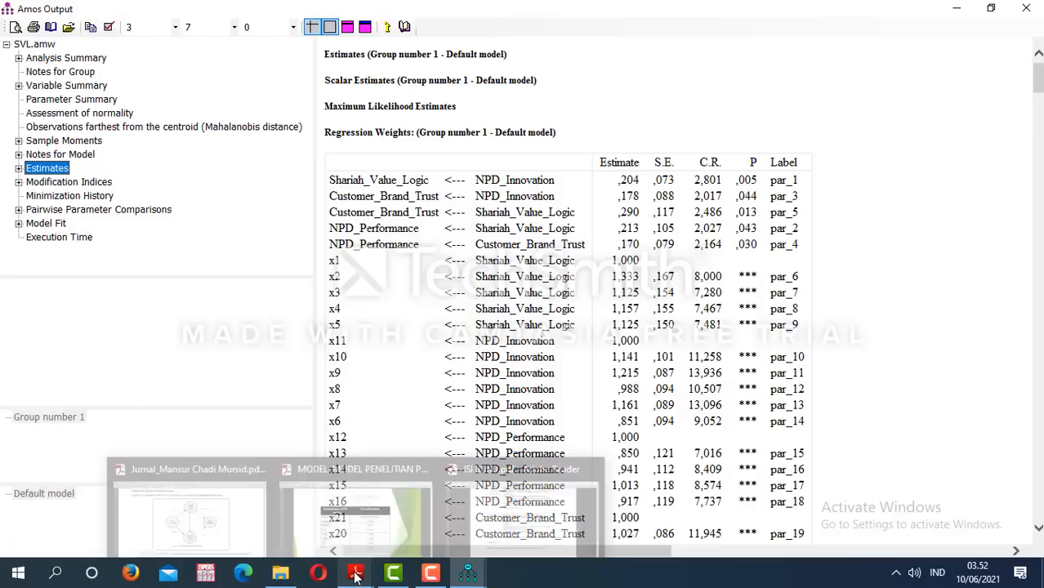
pyautogui.click(237, 518)
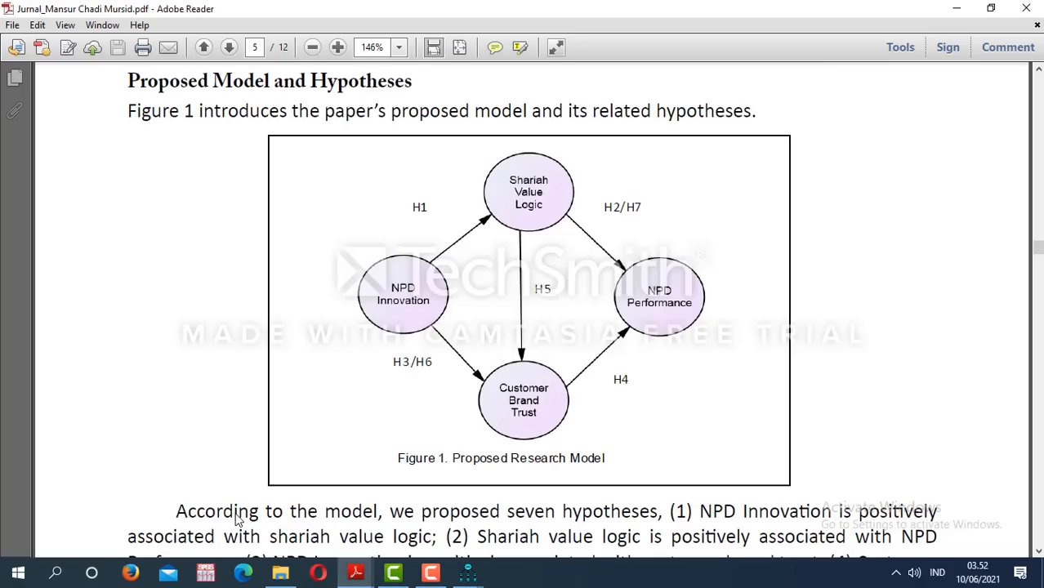
pyautogui.click(1038, 551)
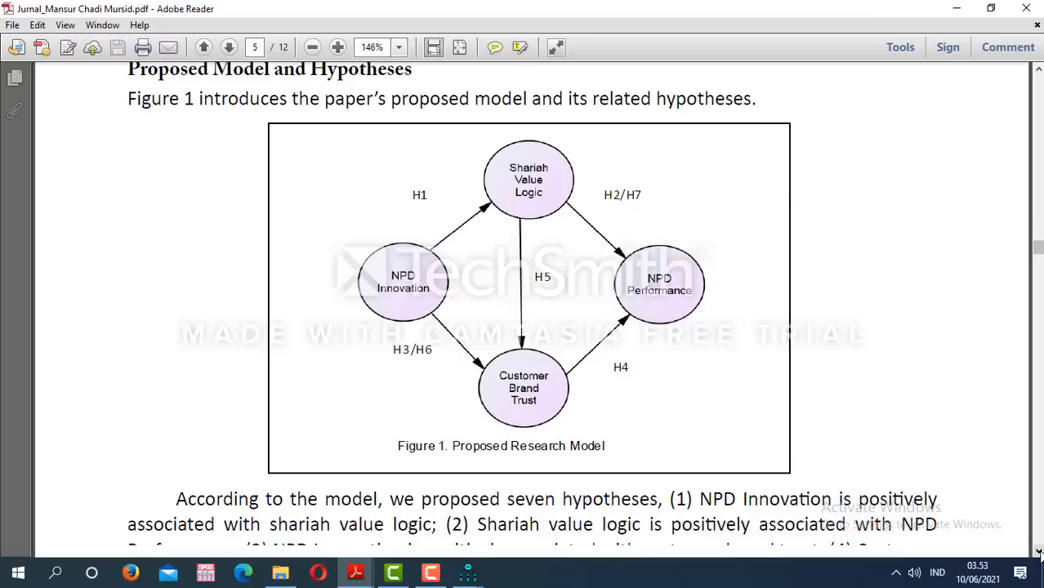
pyautogui.click(1038, 552)
pyautogui.click(1038, 551)
pyautogui.click(1038, 551)
pyautogui.click(1038, 551)
pyautogui.click(1038, 551)
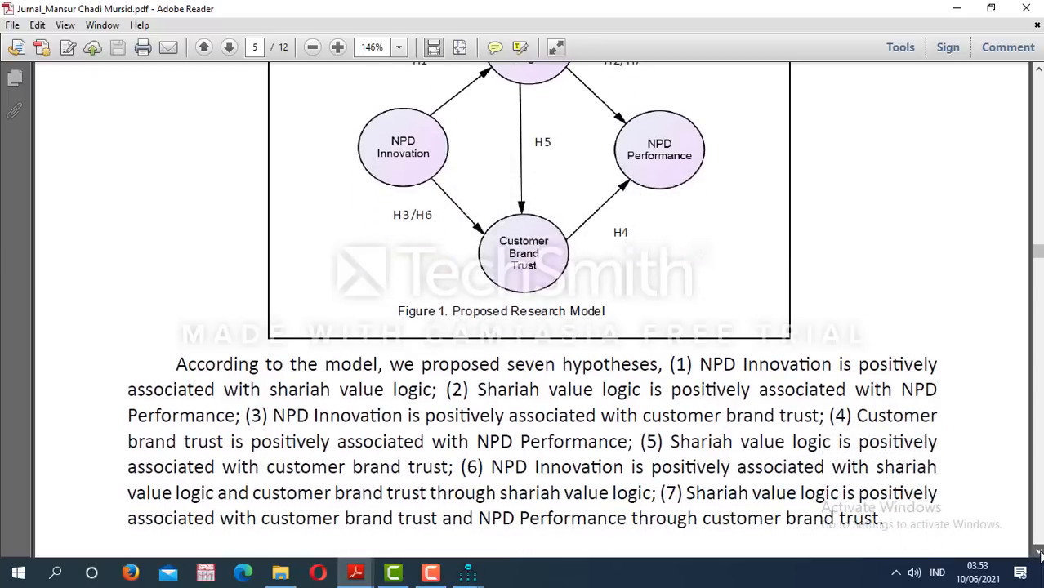
pyautogui.click(1038, 552)
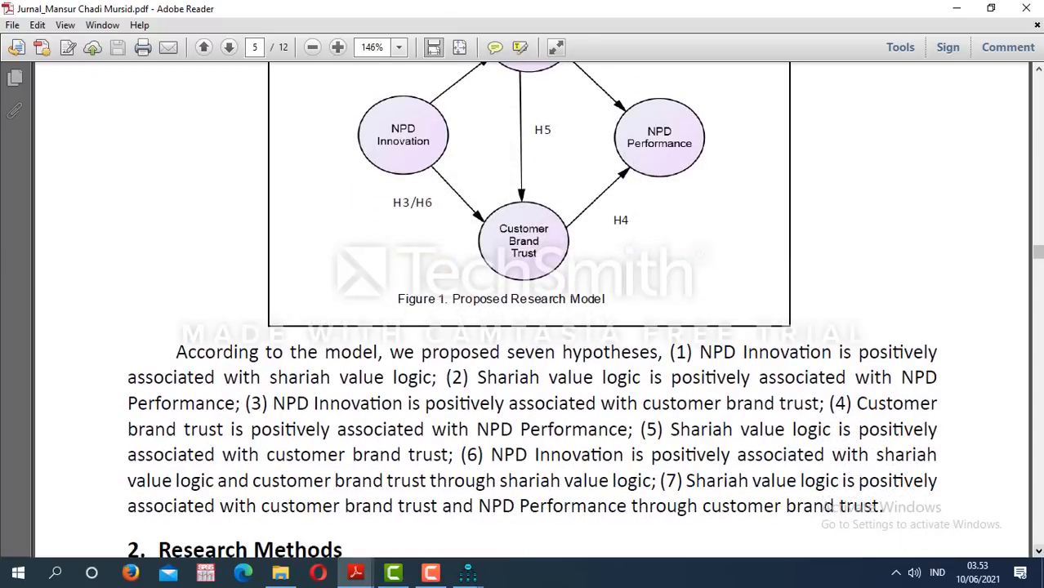
pyautogui.click(1039, 74)
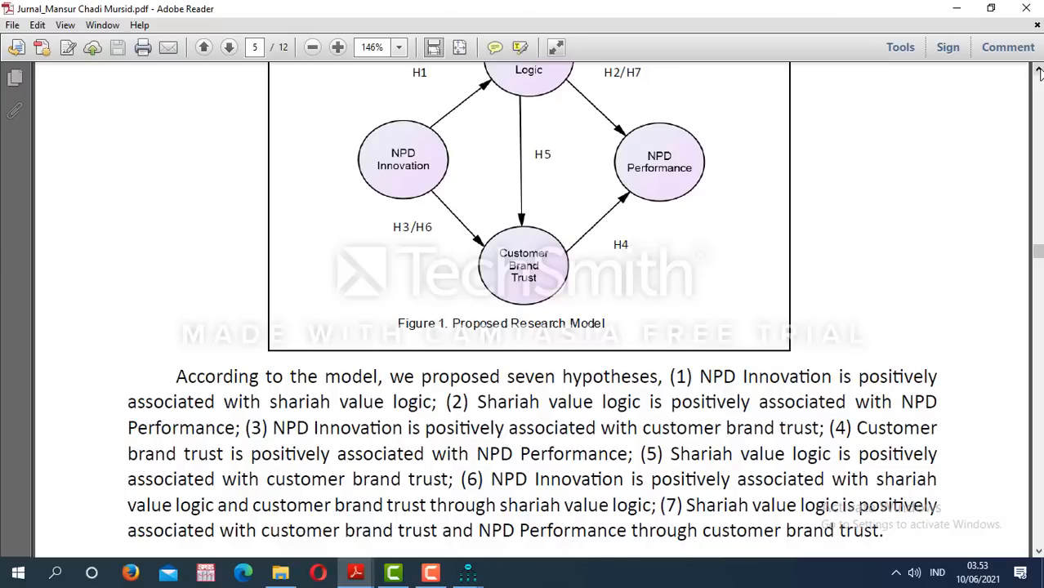
pyautogui.click(1039, 73)
pyautogui.click(1039, 73)
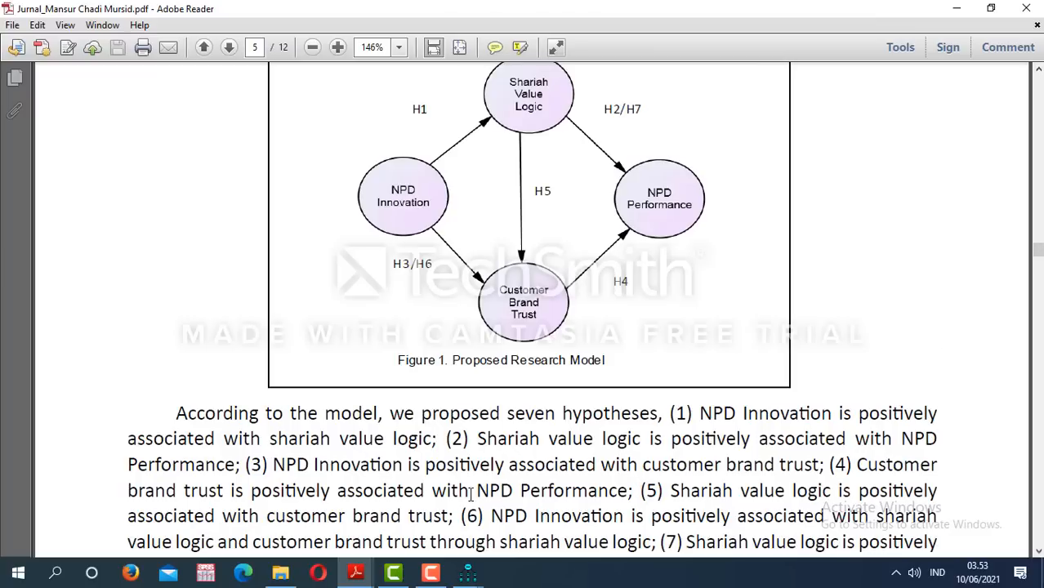
# Return to the Amos Output window and expand Estimates, its Scalars group and the Modification Indices to view their contents
pyautogui.click(469, 574)
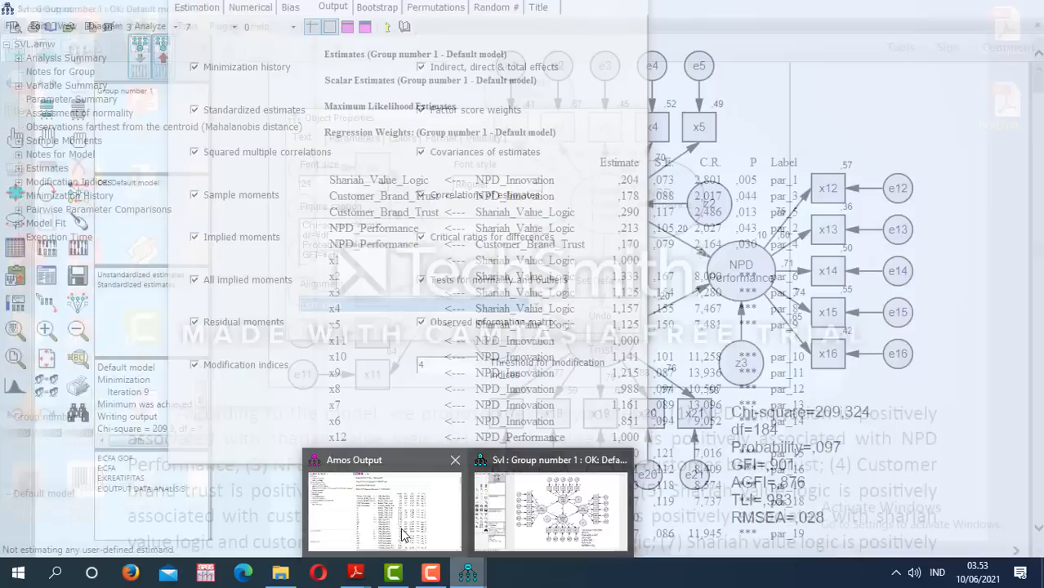
pyautogui.click(400, 528)
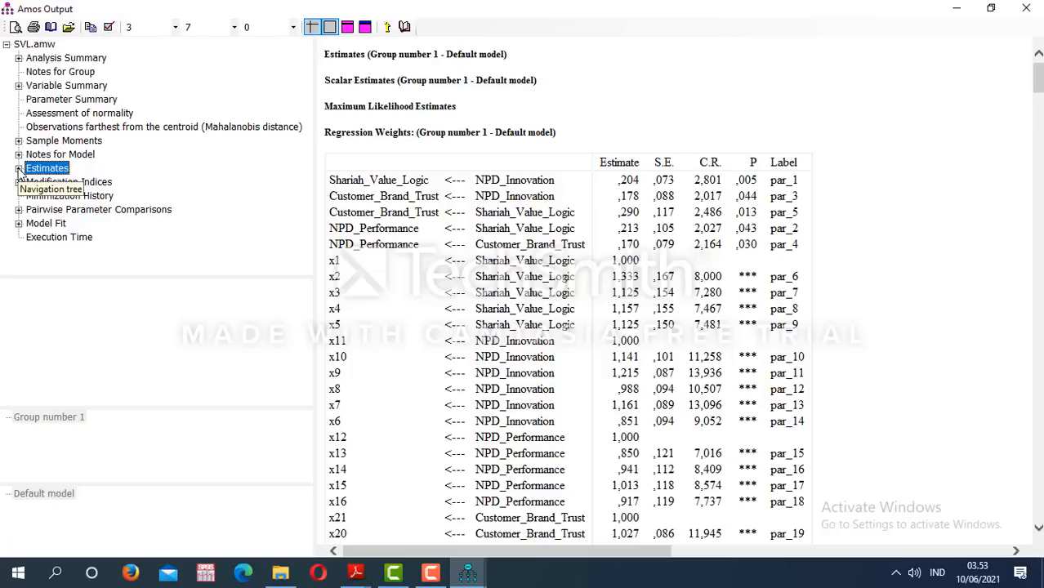
pyautogui.click(19, 169)
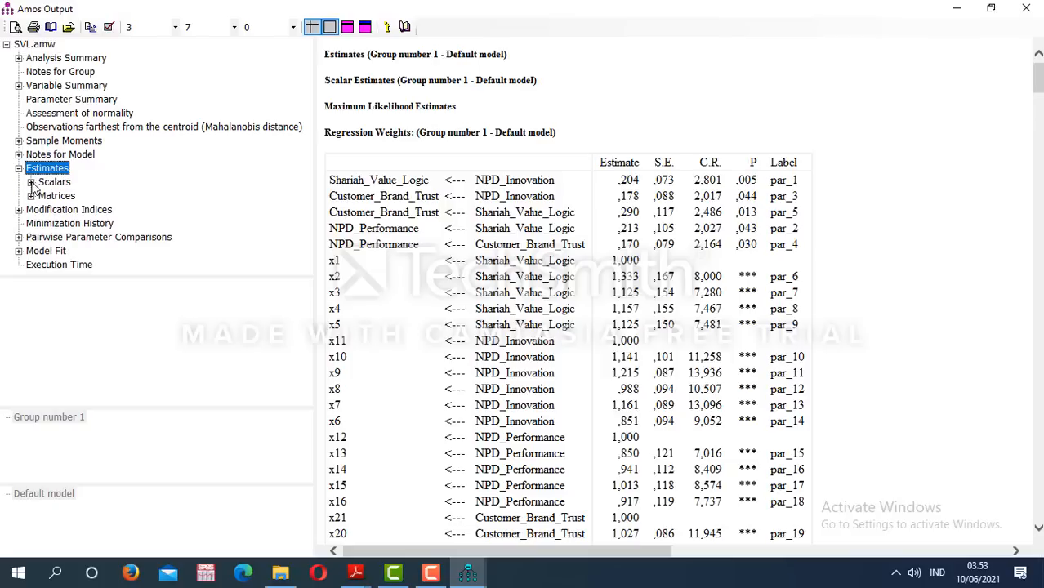
pyautogui.hotkey('ctrl', 'a')
pyautogui.click(32, 186)
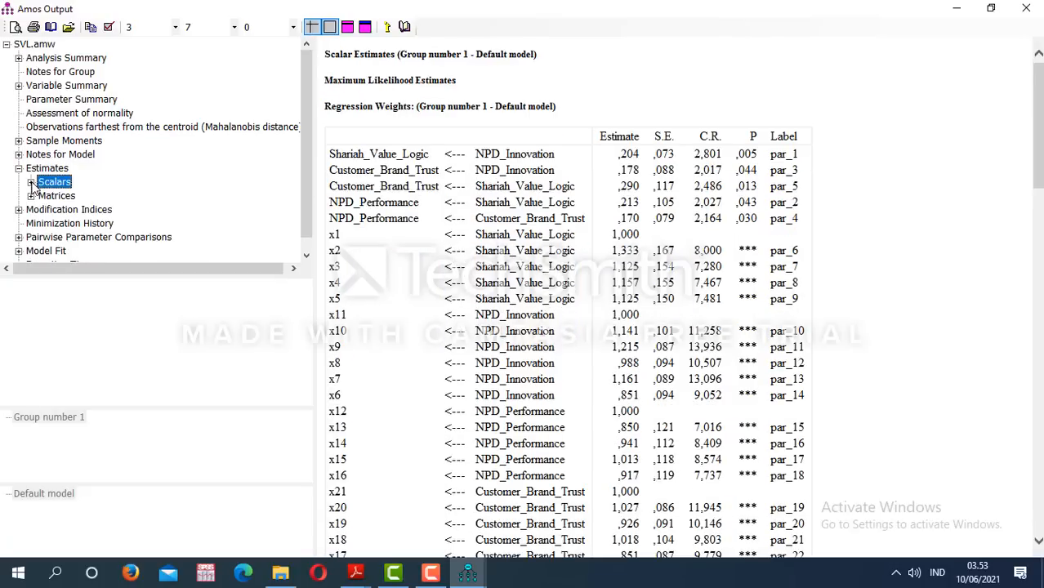
pyautogui.click(31, 182)
pyautogui.click(31, 182)
pyautogui.click(19, 211)
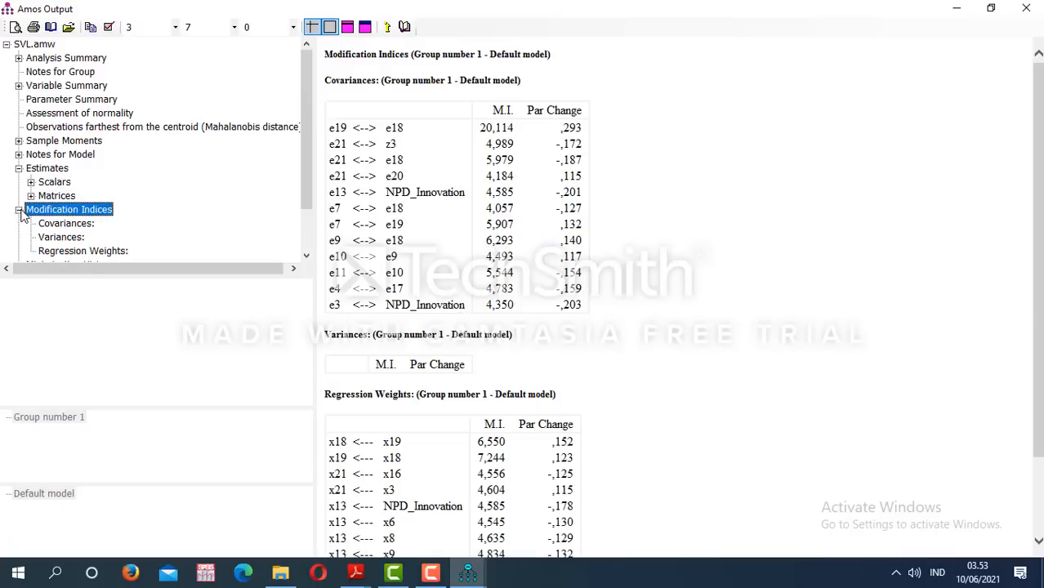
pyautogui.click(308, 249)
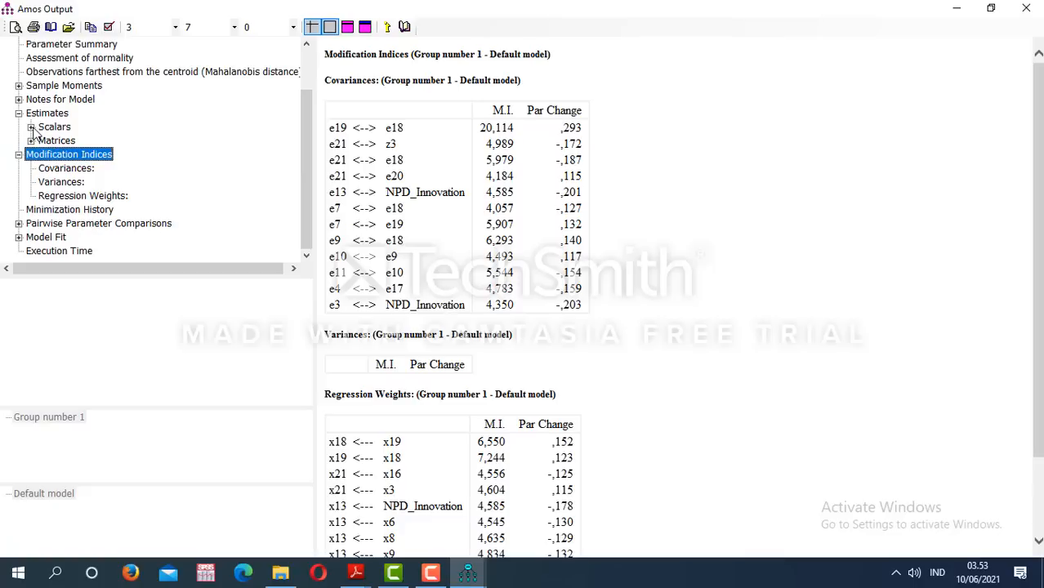
pyautogui.click(32, 128)
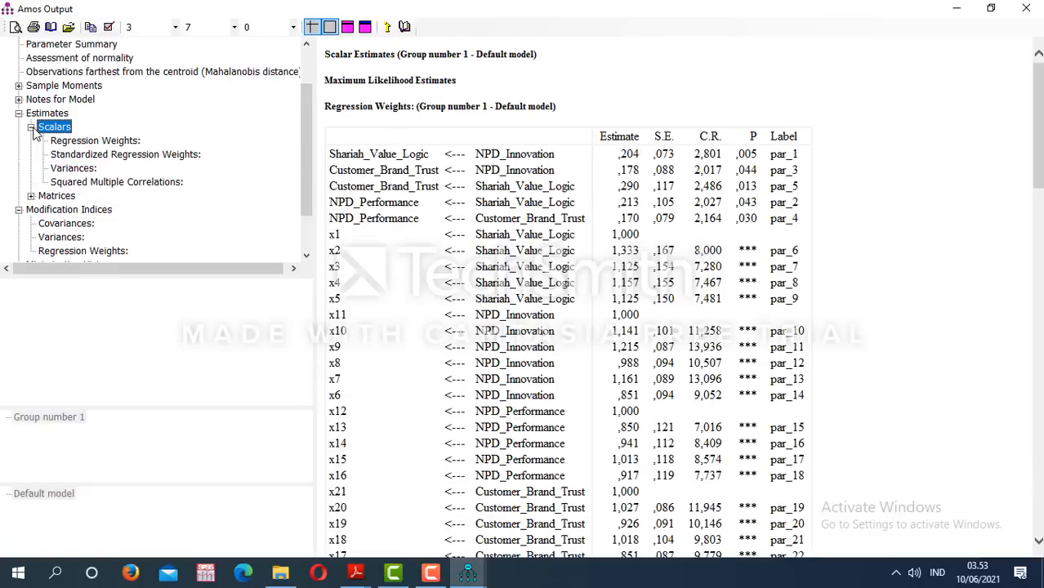
# Examine the Direct Effects, Indirect Effects and Total Effects matrices under Estimates, and return to the path diagram
pyautogui.click(30, 197)
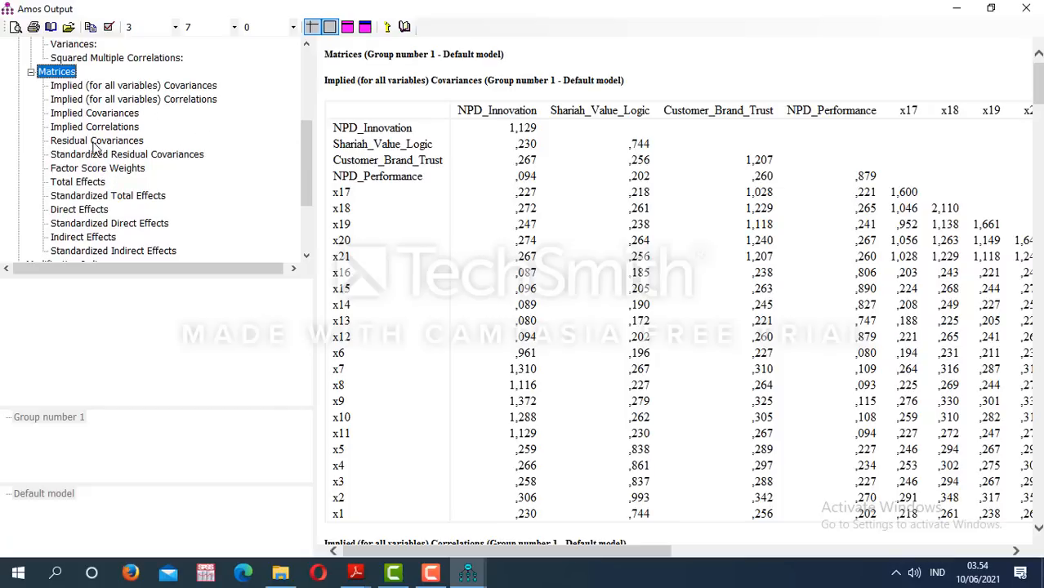
pyautogui.click(74, 211)
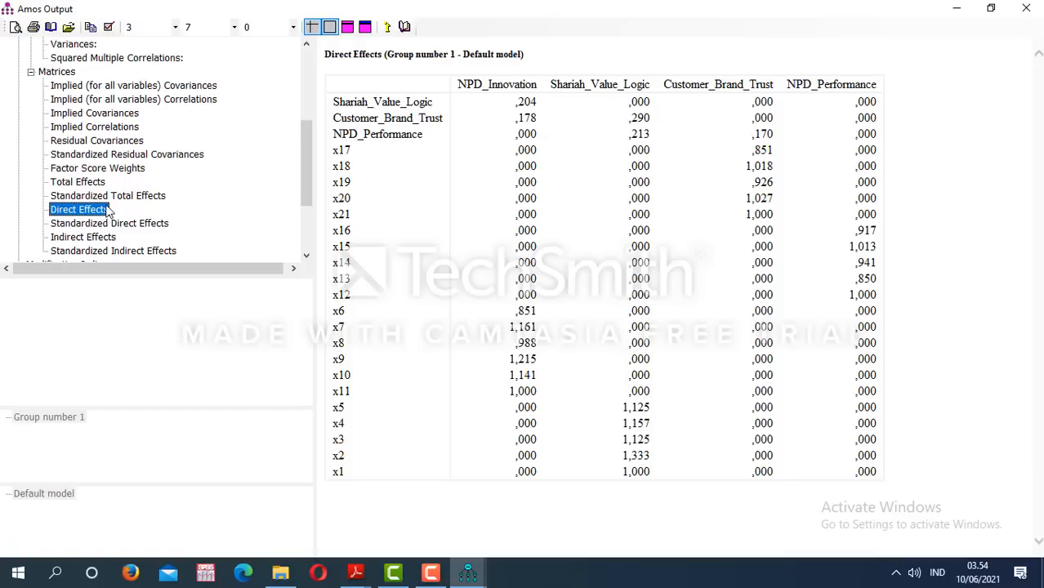
pyautogui.click(78, 241)
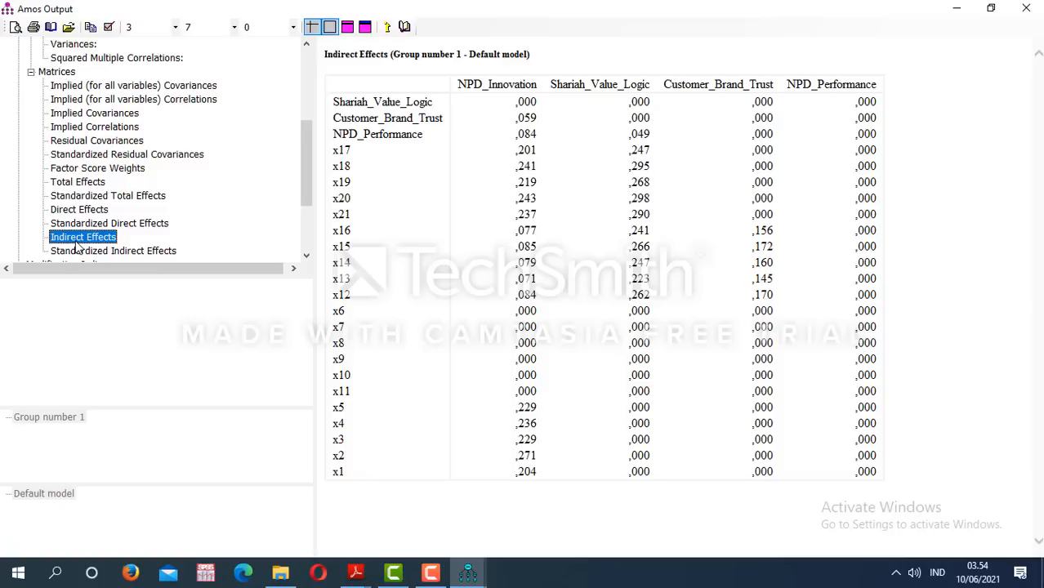
pyautogui.click(79, 184)
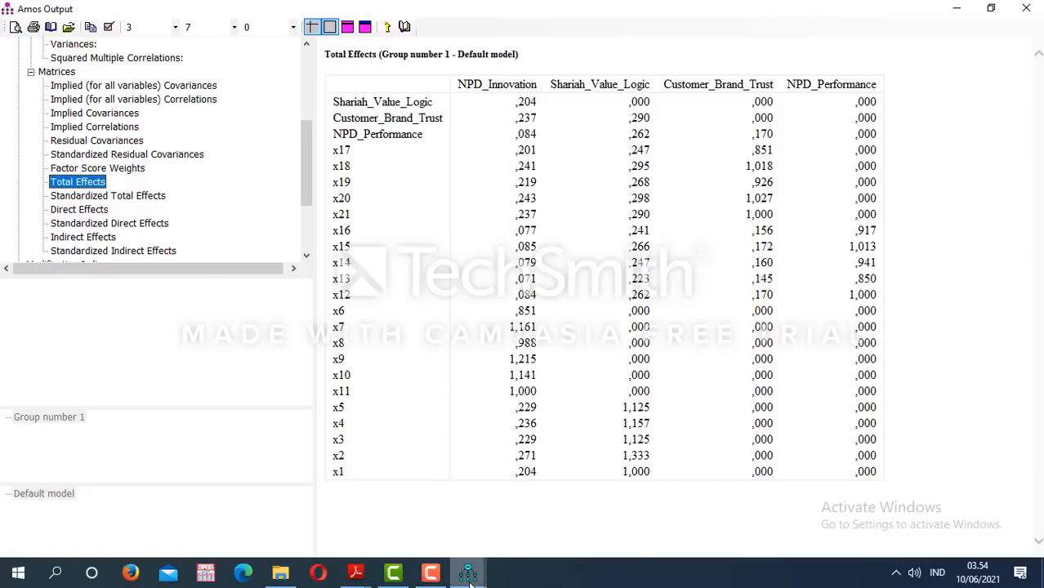
pyautogui.moveTo(469, 582)
pyautogui.click(530, 546)
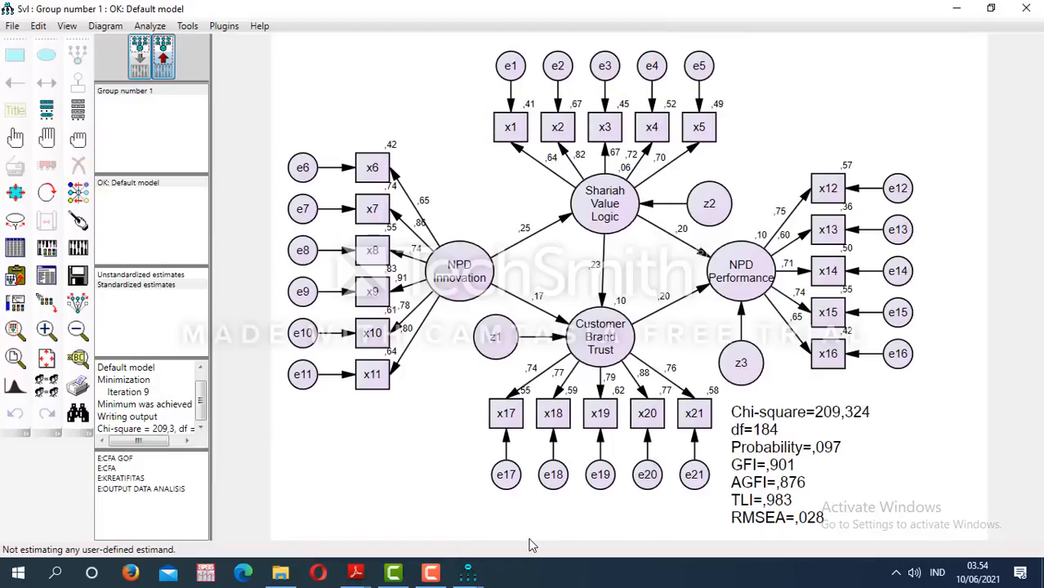